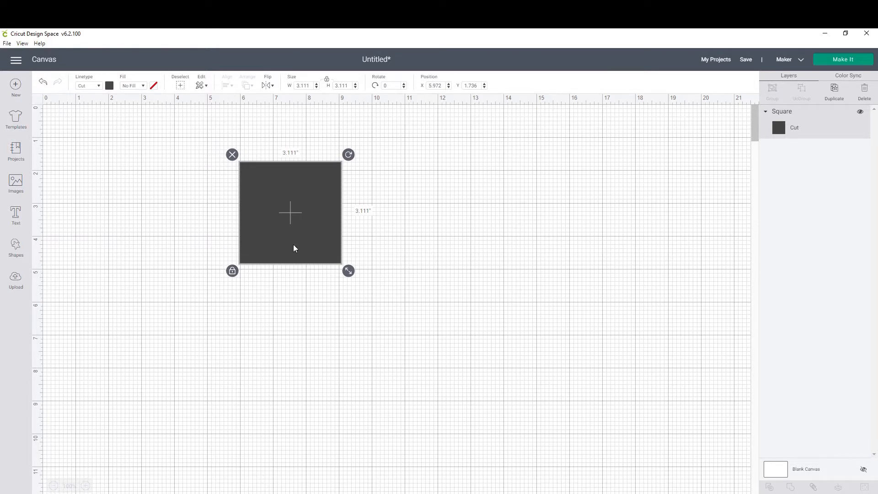
# Unlock the square's proportions and resize it to 5 in wide by 8 in high.
pyautogui.click(233, 271)
pyautogui.doubleClick(298, 85)
pyautogui.write('5')
pyautogui.click(347, 85)
pyautogui.doubleClick(338, 85)
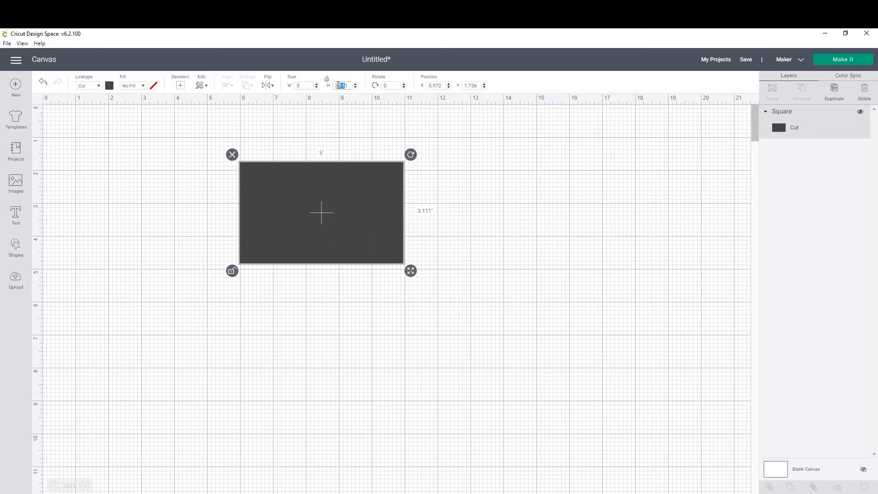
pyautogui.write('1')
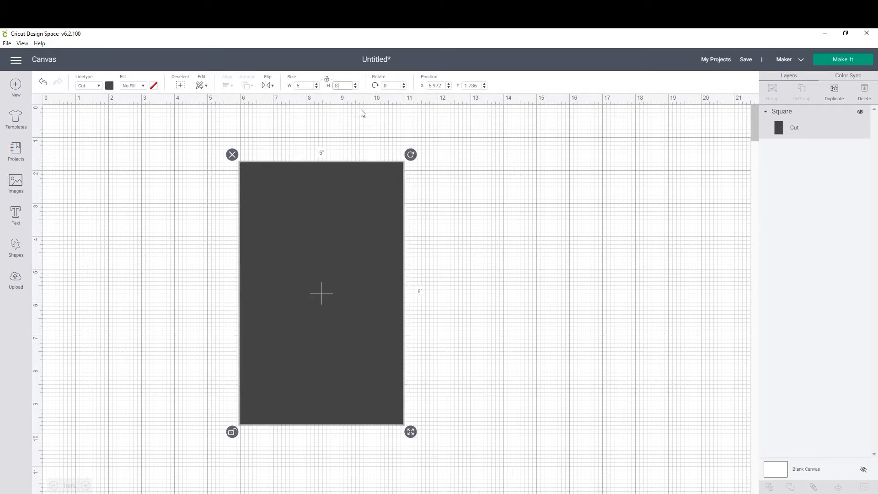
# Recolor the rectangle white and move it to about X 1.5, Y 0.65 in on the canvas.
pyautogui.click(109, 85)
pyautogui.click(119, 166)
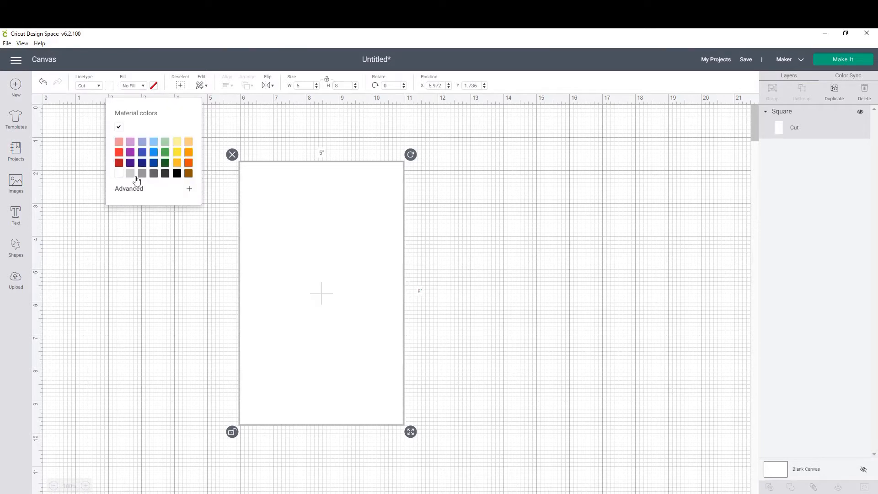
pyautogui.click(475, 213)
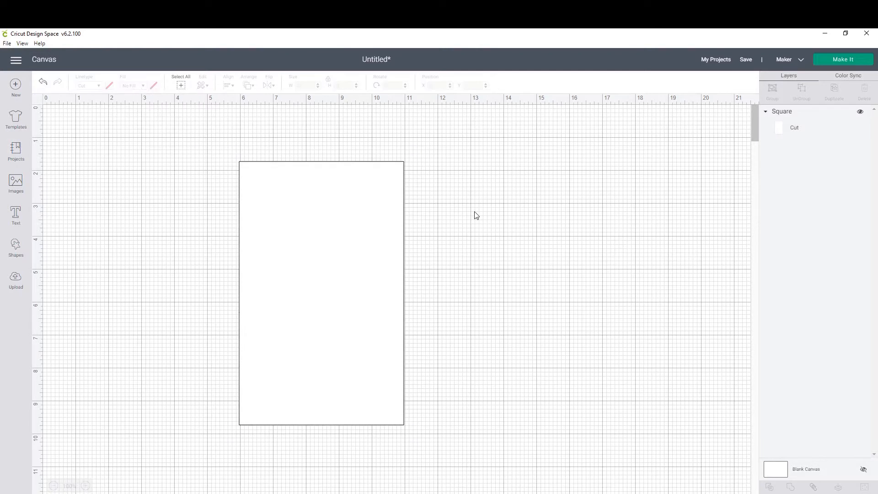
pyautogui.click(321, 249)
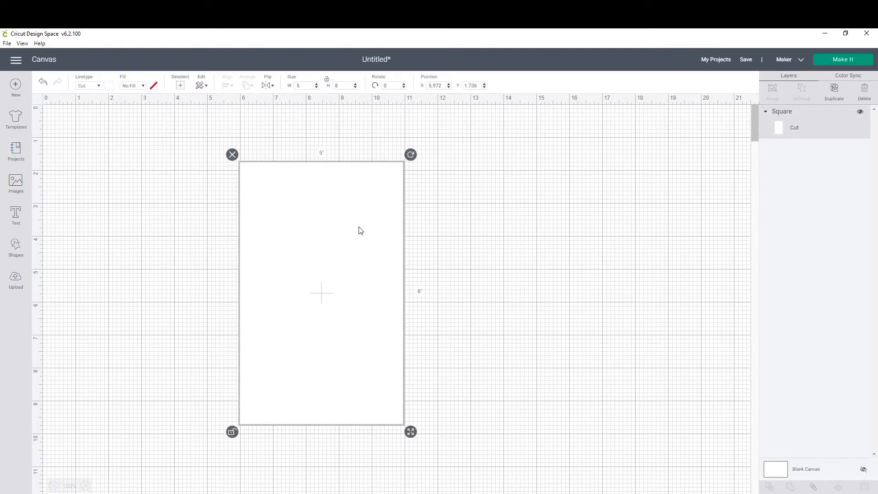
pyautogui.moveTo(353, 231); pyautogui.dragTo(206, 191)
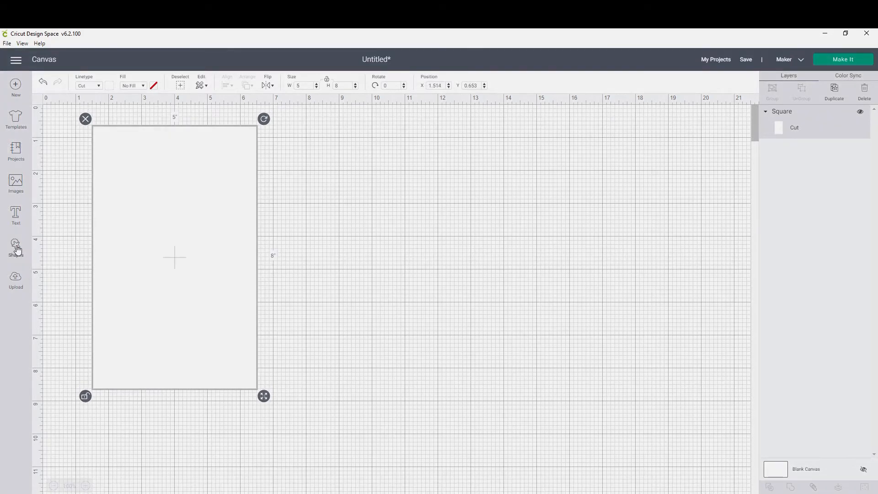
# Add a score line and place it beside the rectangle at about X 10, Y 1.3 in.
pyautogui.click(16, 248)
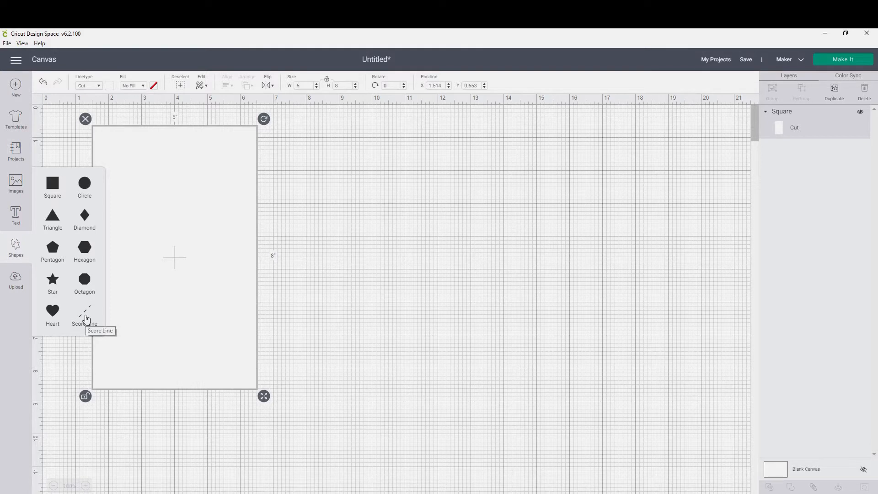
pyautogui.click(86, 318)
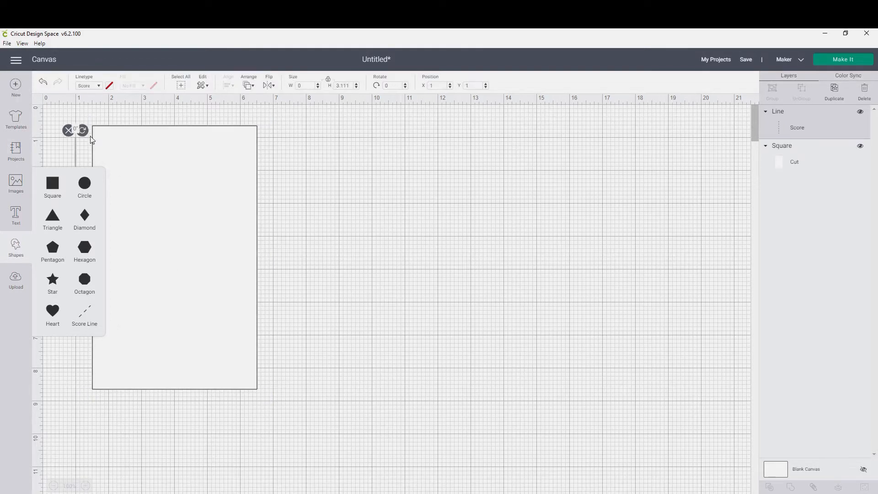
pyautogui.moveTo(75, 141); pyautogui.dragTo(371, 155)
pyautogui.click(395, 158)
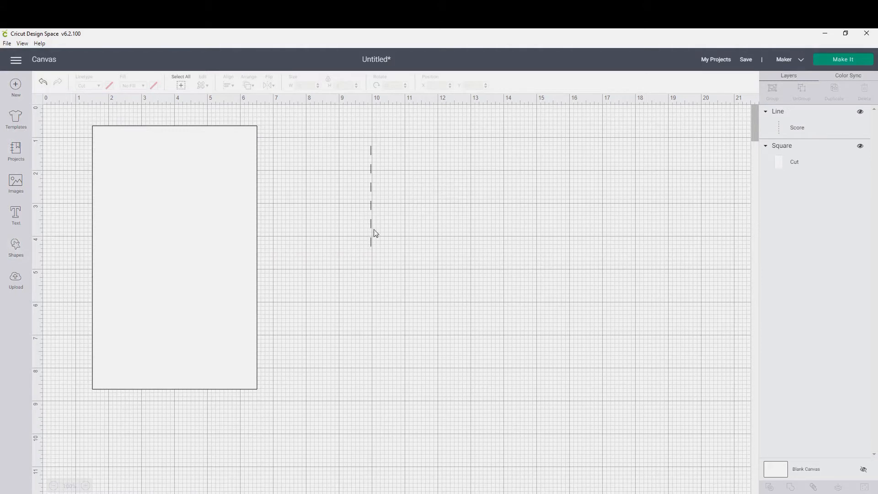
# Duplicate the score line, place the copy to its right at about X 11.4 in, and change the copy's linetype to Cut.
pyautogui.click(372, 155)
pyautogui.rightClick(372, 153)
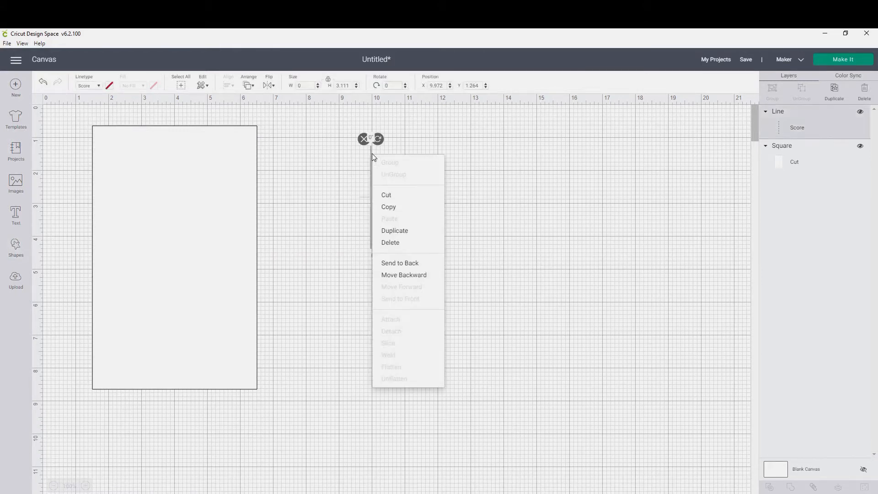
pyautogui.click(396, 230)
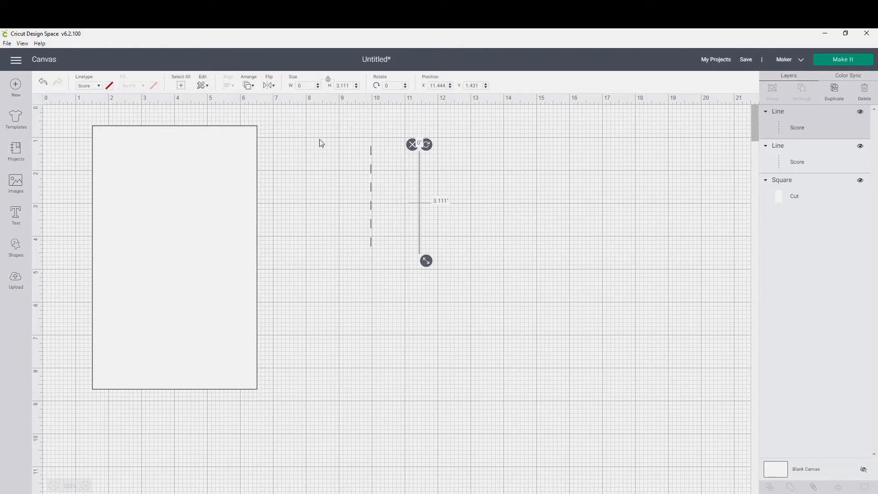
pyautogui.click(100, 86)
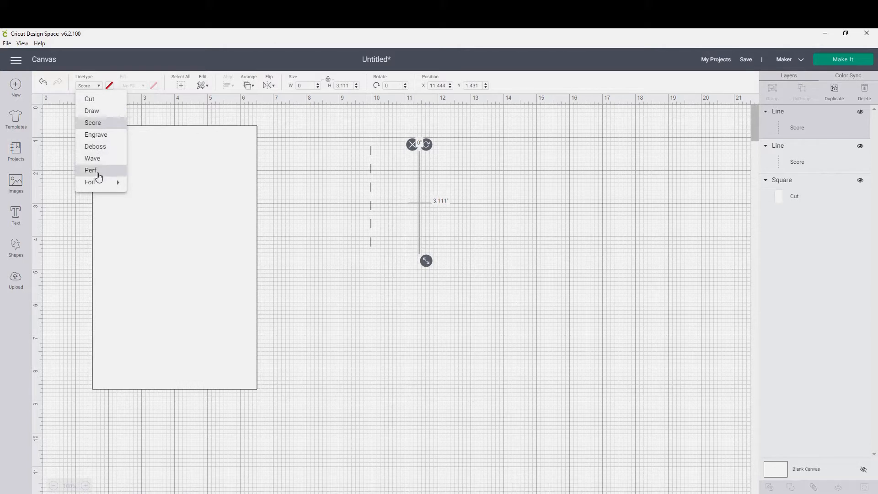
pyautogui.moveTo(98, 181)
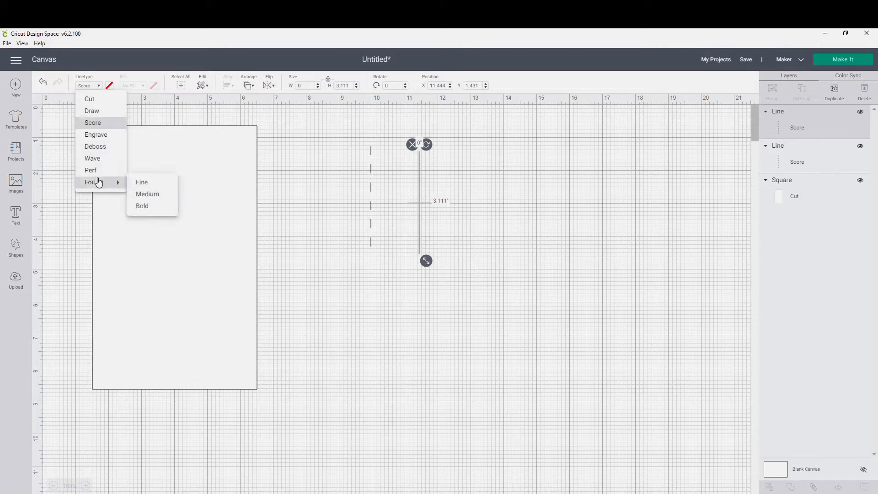
pyautogui.click(93, 100)
pyautogui.click(434, 224)
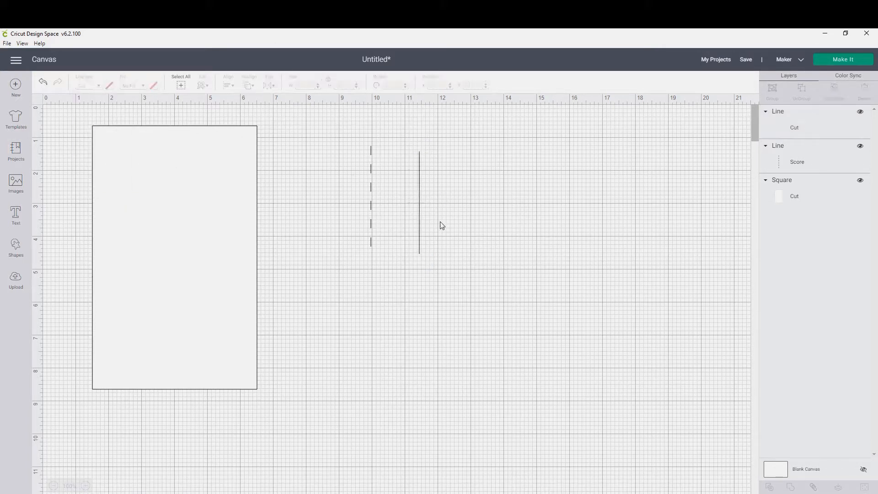
# Rotate the score line about 90° so it lies horizontally.
pyautogui.click(420, 165)
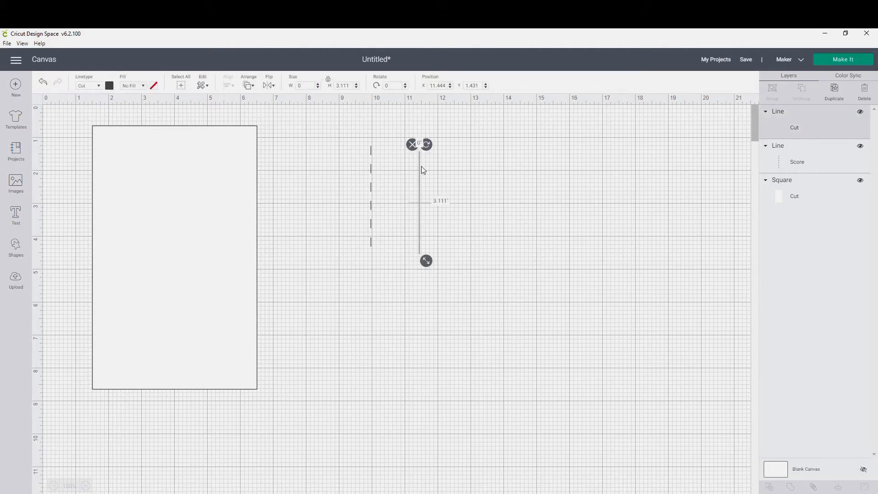
pyautogui.click(371, 170)
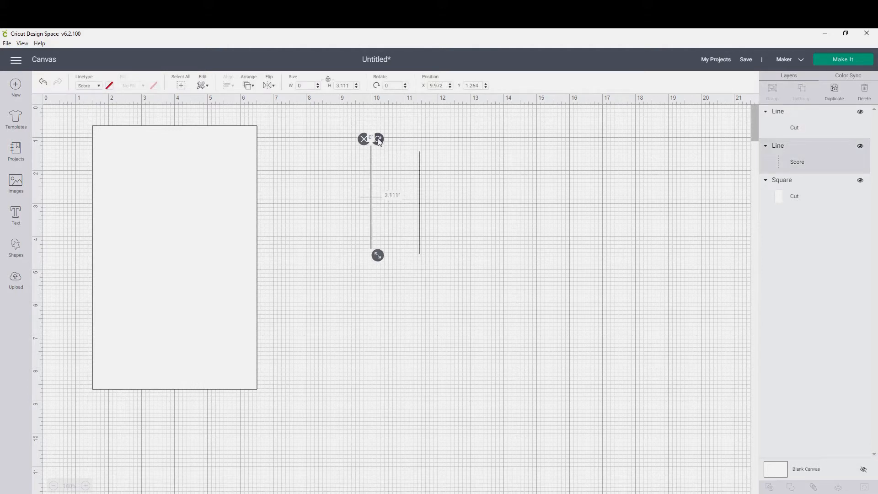
pyautogui.moveTo(379, 142); pyautogui.dragTo(386, 205)
pyautogui.click(396, 214)
pyautogui.click(405, 267)
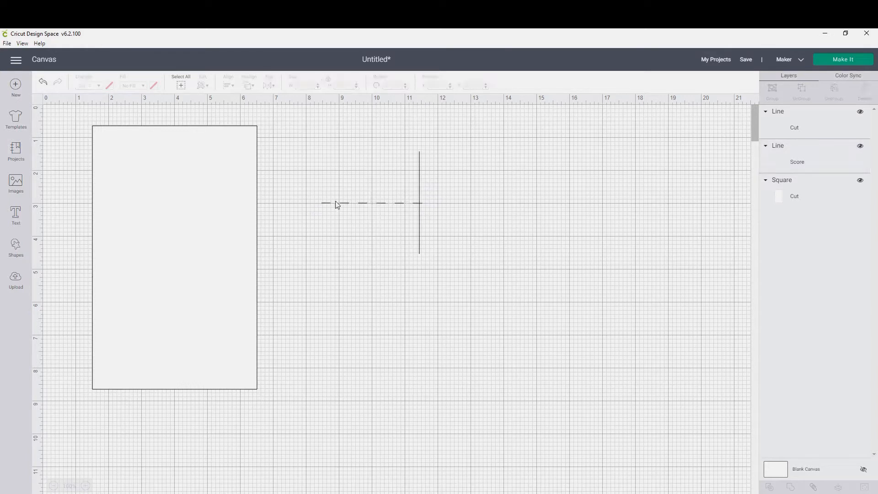
# Set the horizontal score line's length to 1.73 in.
pyautogui.click(382, 203)
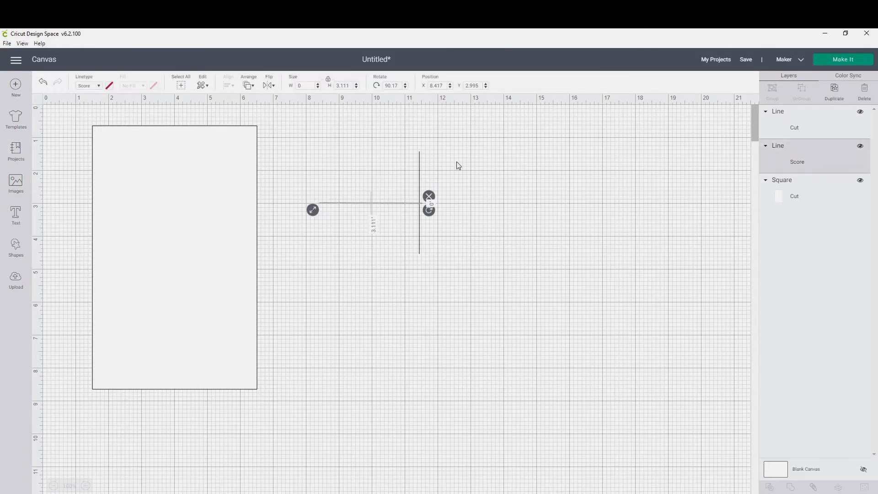
pyautogui.click(348, 87)
pyautogui.write('1.73')
pyautogui.click(405, 245)
# Duplicate the horizontal score line and place the copy above the original at about Y 0.96 in.
pyautogui.click(374, 181)
pyautogui.rightClick(374, 181)
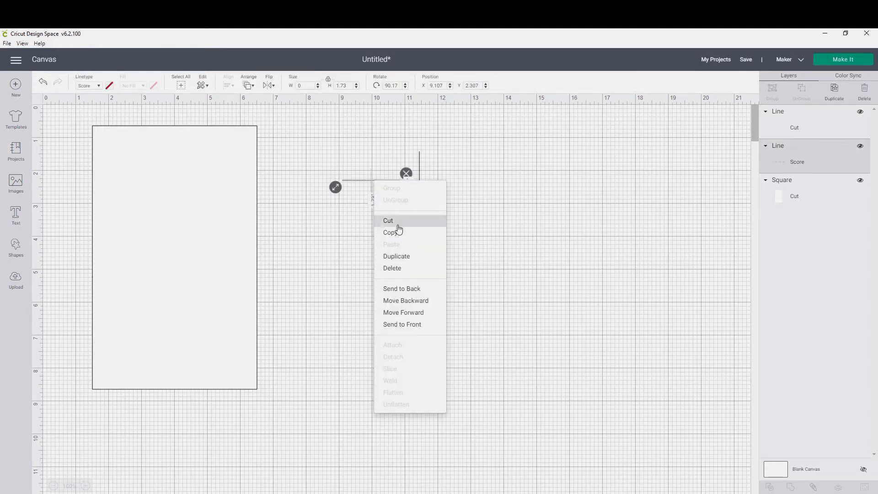
pyautogui.click(407, 256)
pyautogui.moveTo(376, 184); pyautogui.dragTo(375, 136)
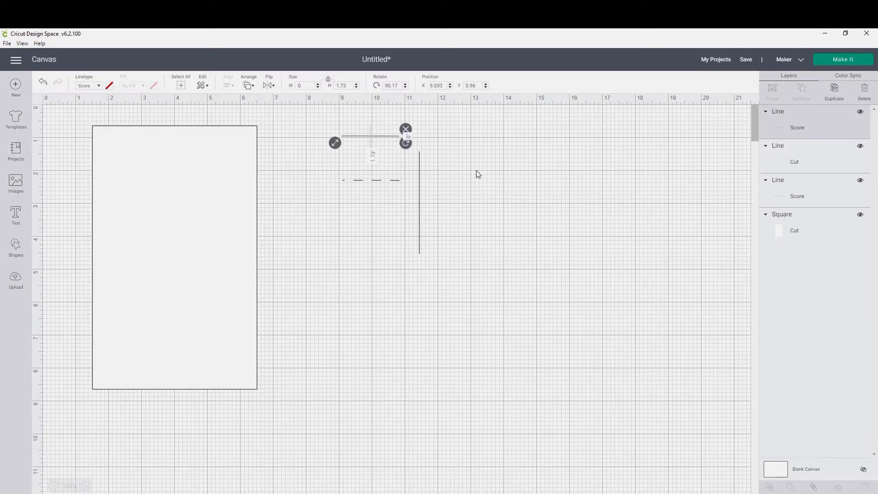
pyautogui.click(475, 174)
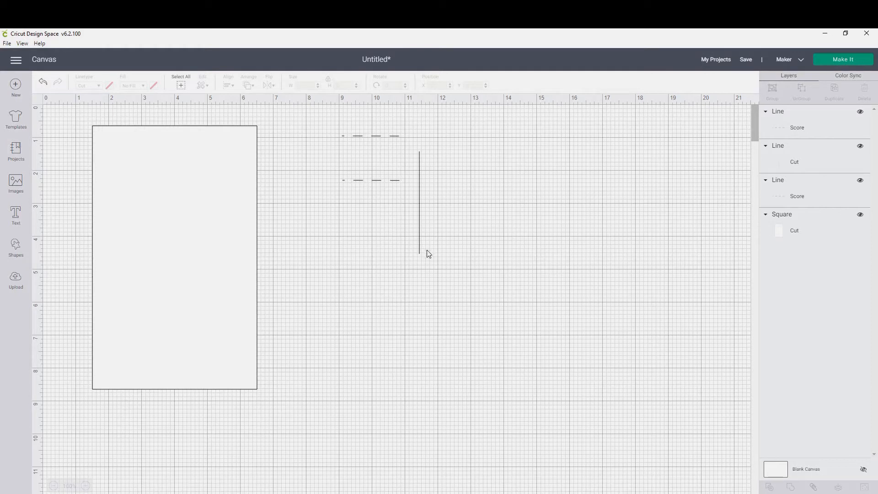
# Duplicate the vertical cut line.
pyautogui.click(420, 238)
pyautogui.rightClick(421, 237)
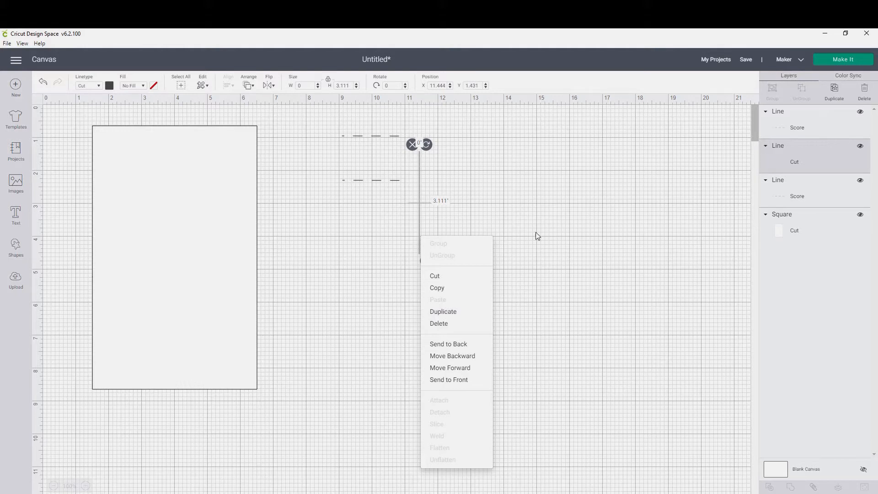
pyautogui.click(457, 315)
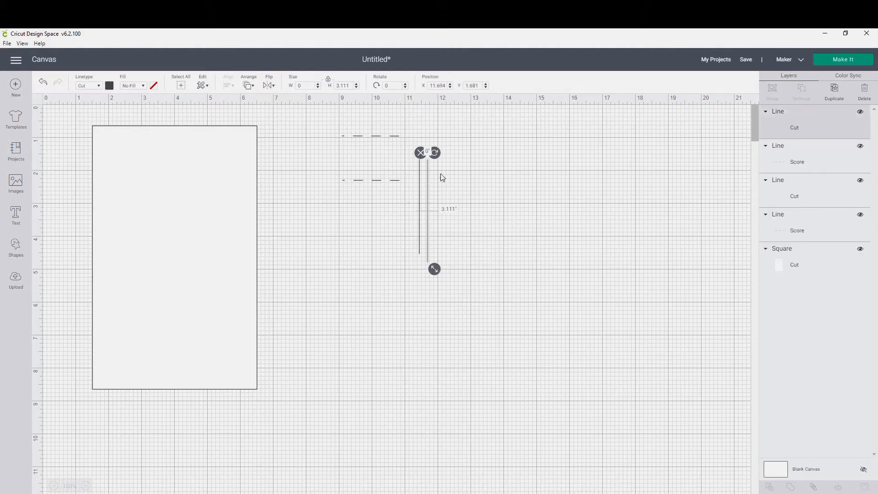
pyautogui.click(480, 196)
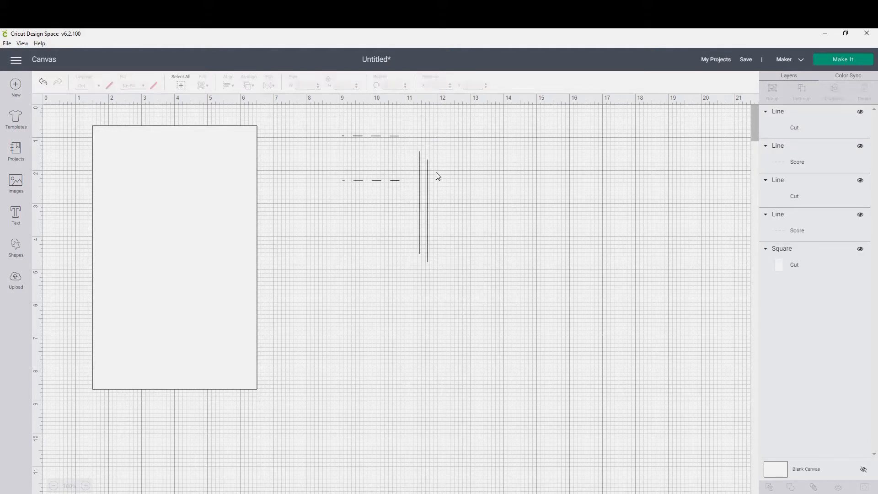
# Set the height of both vertical cut lines to 1.53 in.
pyautogui.click(428, 165)
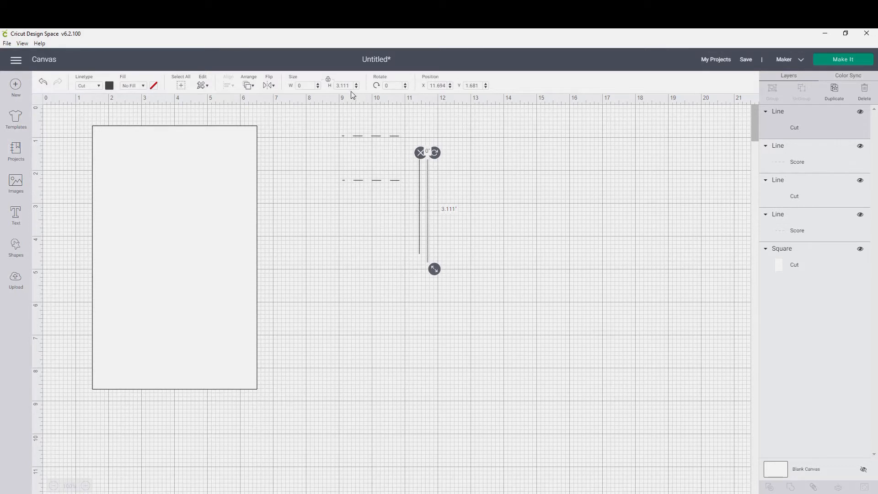
pyautogui.moveTo(349, 86); pyautogui.dragTo(334, 87)
pyautogui.write('1.53')
pyautogui.press('Return')
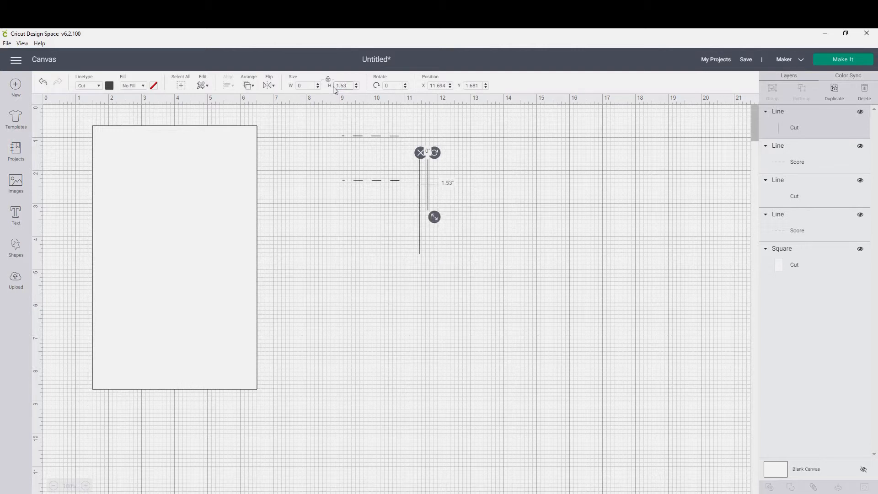
pyautogui.click(419, 175)
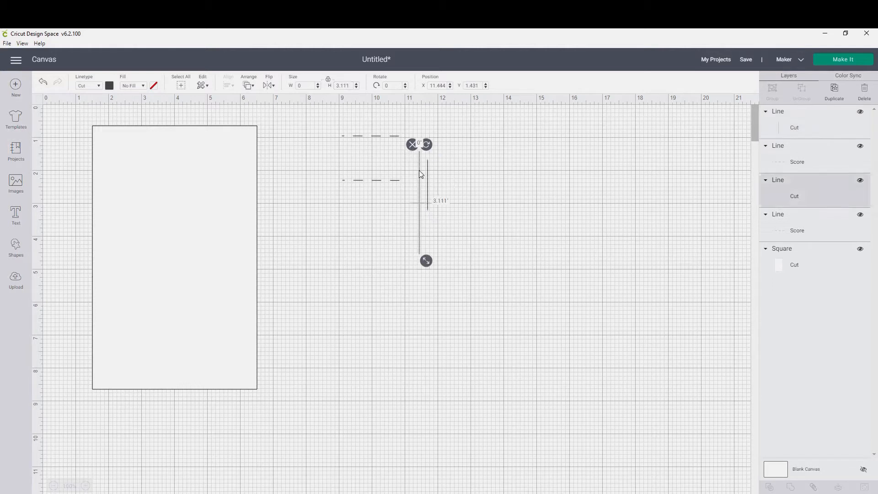
pyautogui.click(344, 86)
pyautogui.write('1.53')
pyautogui.click(543, 257)
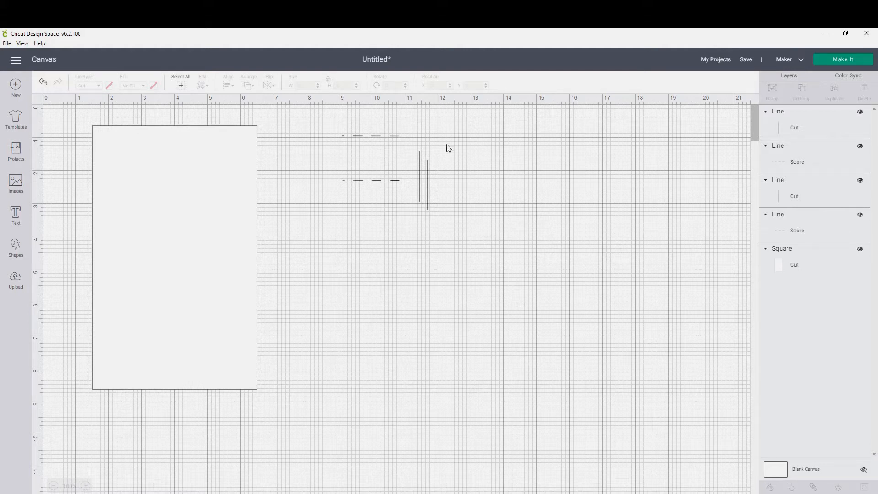
# Align the lower score line and the left cut line to their left and bottom edges, and attach the two lines together.
pyautogui.click(378, 182)
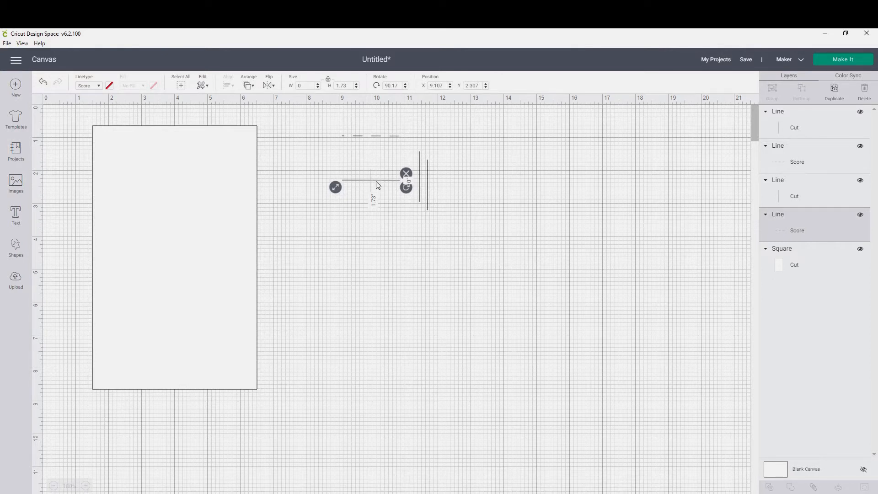
pyautogui.keyDown('shift'); pyautogui.click(419, 155); pyautogui.keyUp('shift')
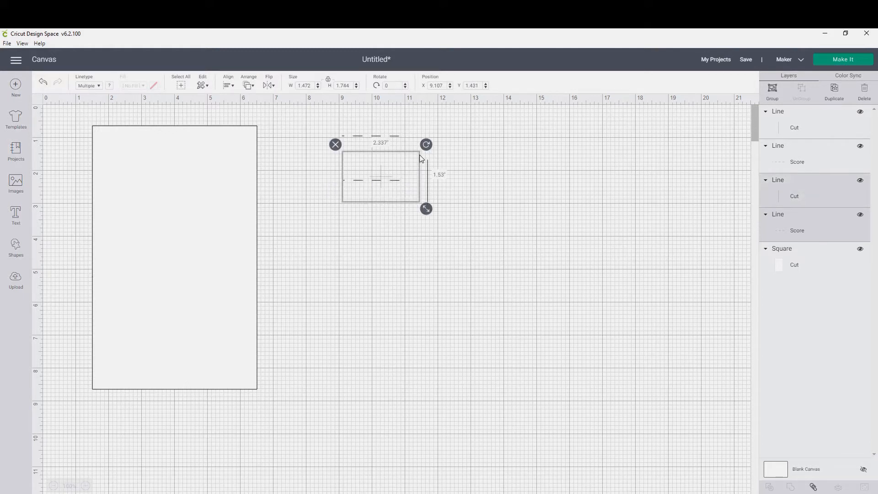
pyautogui.click(233, 86)
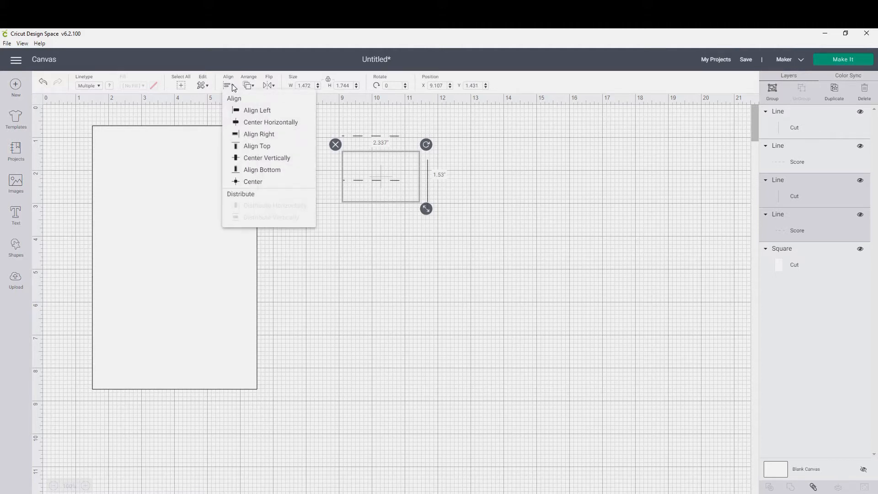
pyautogui.click(241, 111)
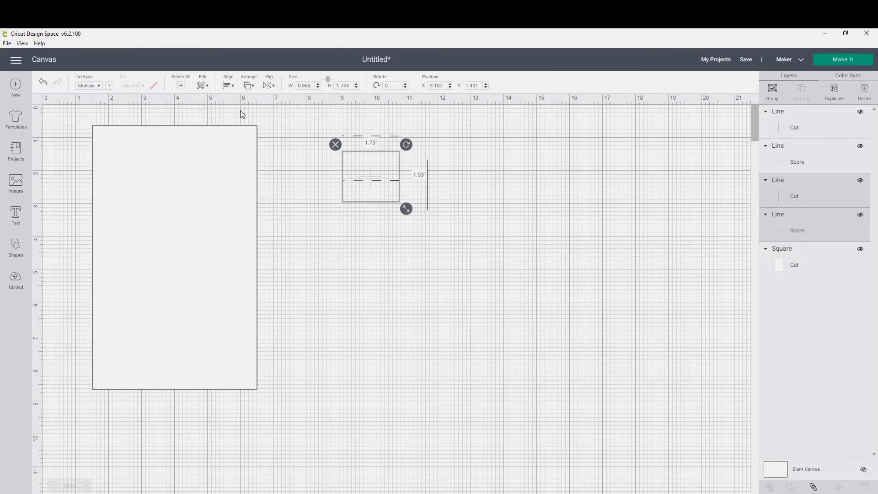
pyautogui.click(229, 86)
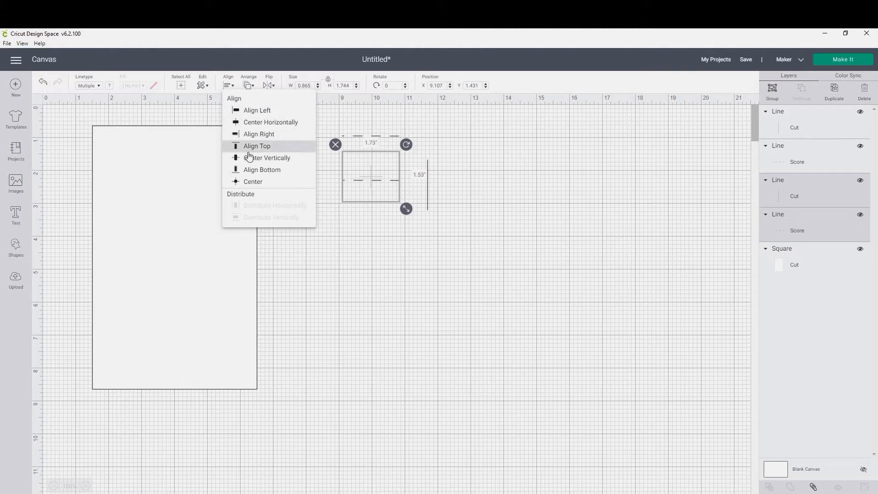
pyautogui.click(253, 170)
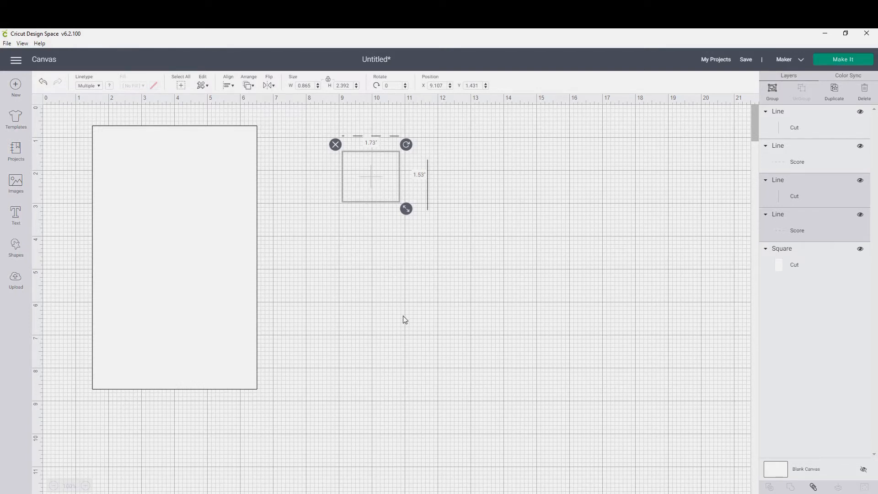
pyautogui.click(813, 487)
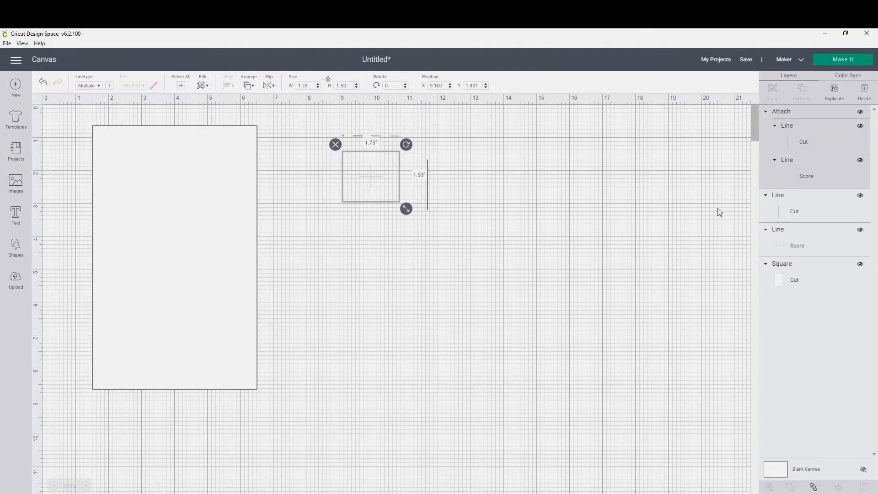
# Align the remaining vertical cut line to the right and bottom edges with the attached pair of lines, and attach them together.
pyautogui.click(325, 192)
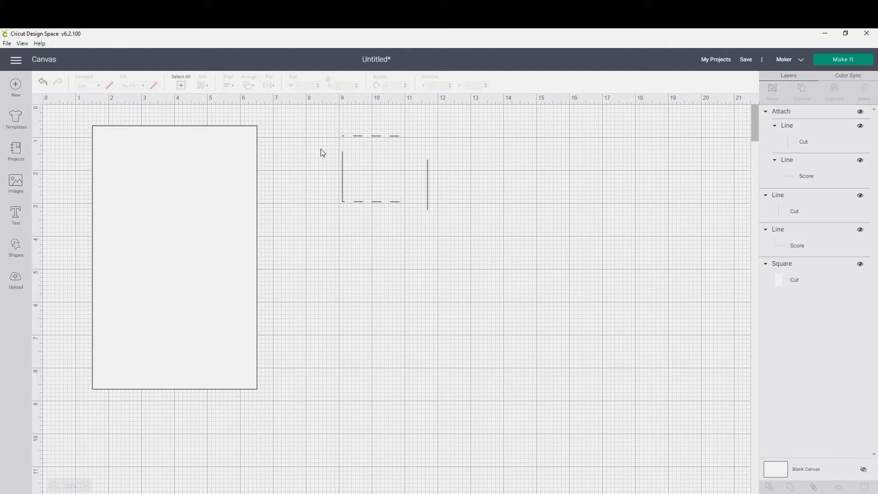
pyautogui.moveTo(320, 149); pyautogui.dragTo(446, 172)
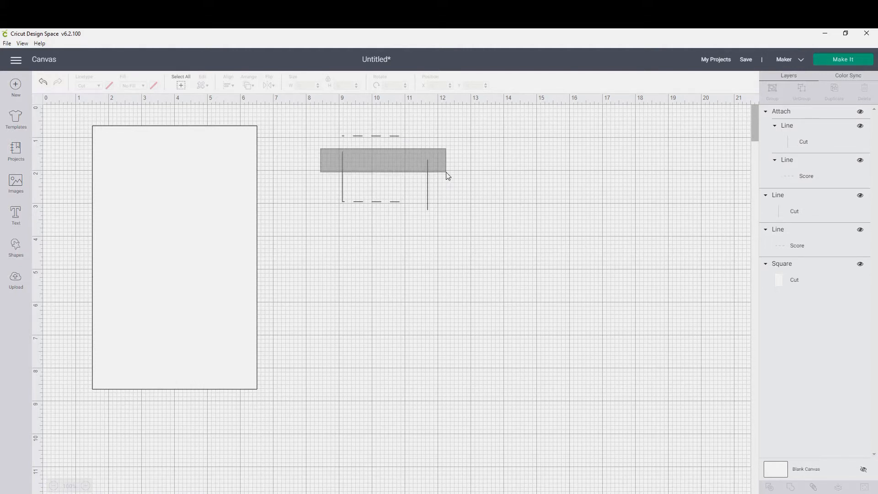
pyautogui.moveTo(447, 172); pyautogui.dragTo(445, 218)
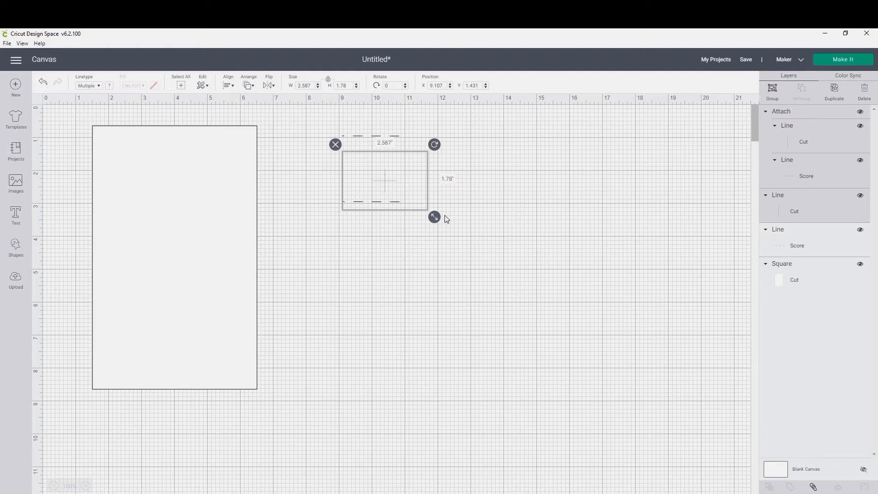
pyautogui.click(229, 86)
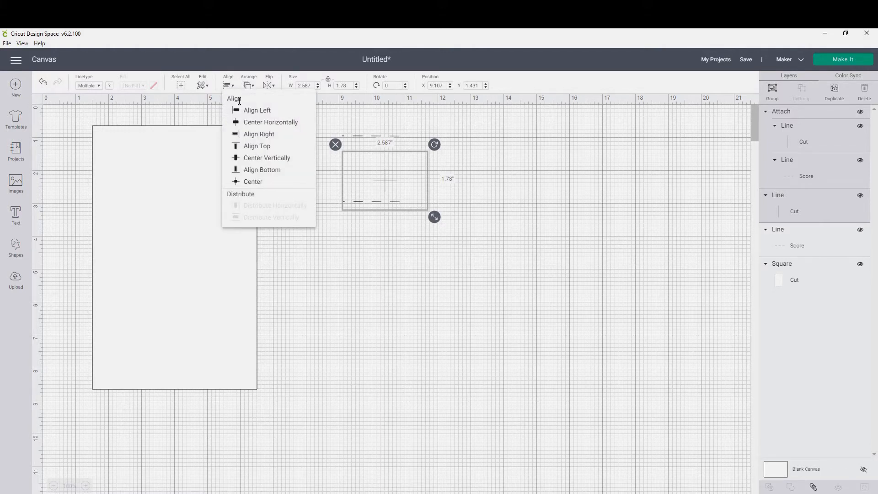
pyautogui.click(257, 137)
pyautogui.click(229, 88)
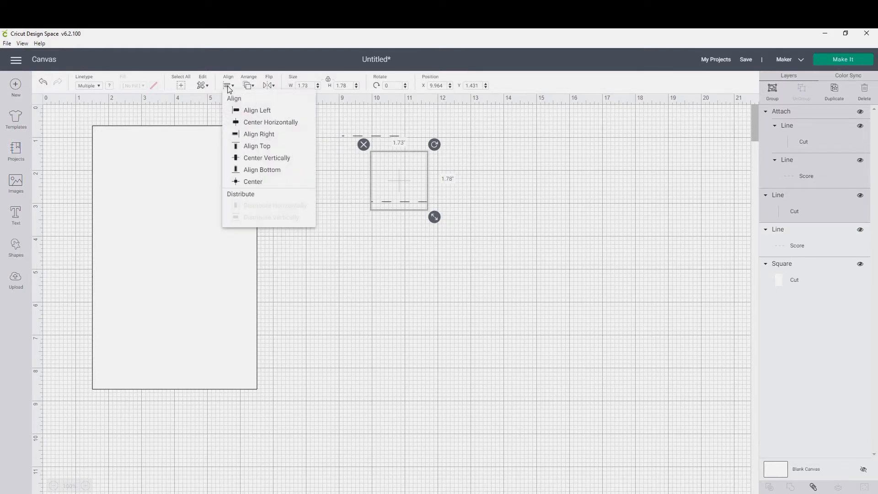
pyautogui.click(261, 170)
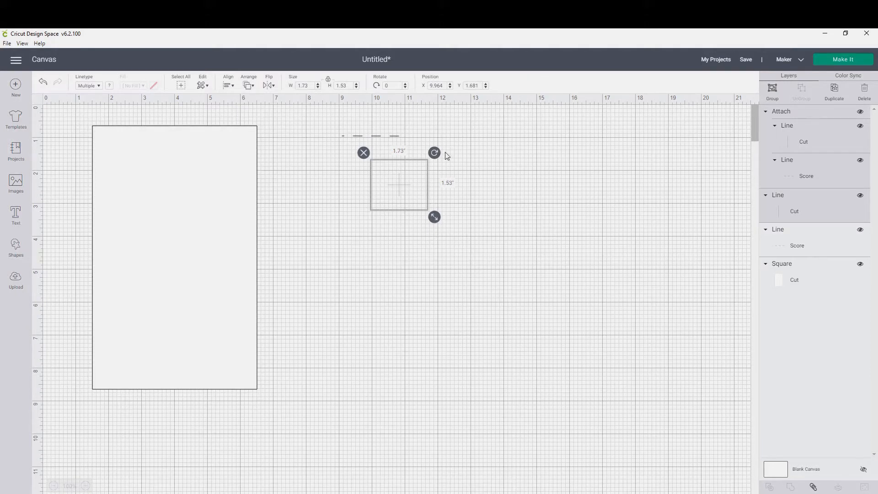
pyautogui.click(813, 488)
pyautogui.click(535, 199)
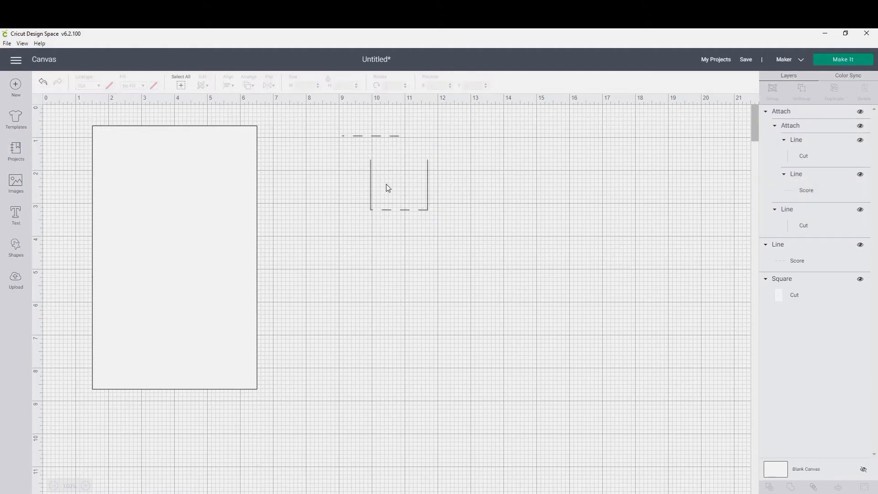
# Move the attached three-line shape to about X 8.41, Y 2.64 in, and place a duplicate of the upper score line near its upper right corner.
pyautogui.moveTo(386, 203); pyautogui.dragTo(336, 234)
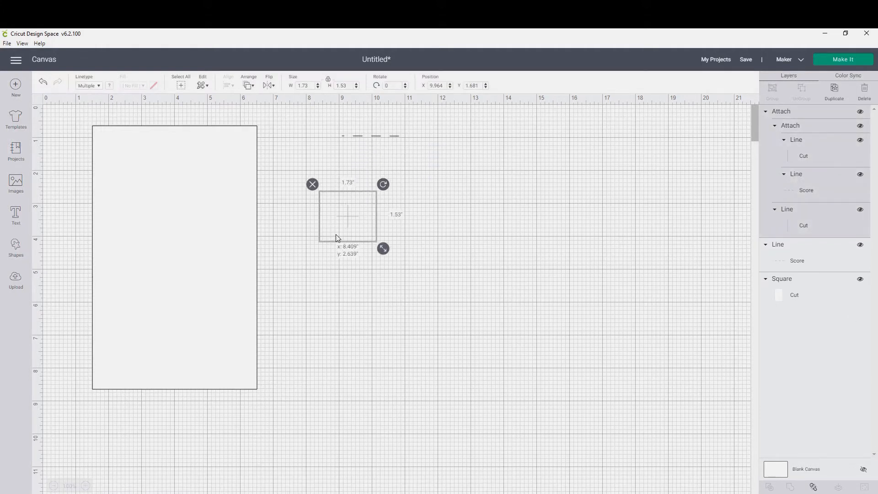
pyautogui.click(397, 211)
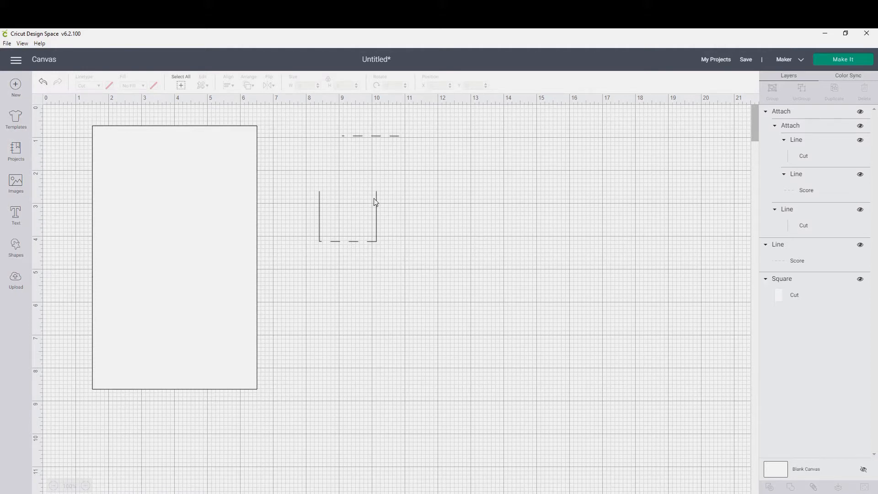
pyautogui.click(382, 136)
pyautogui.rightClick(376, 139)
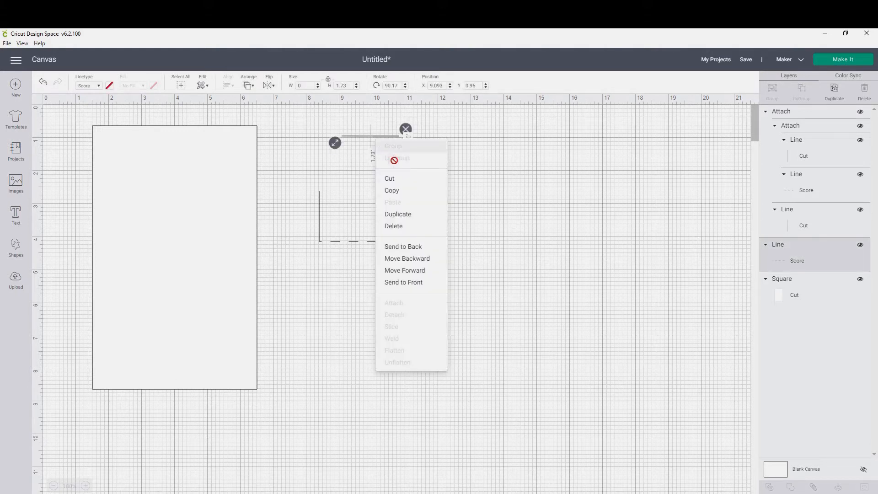
pyautogui.click(413, 219)
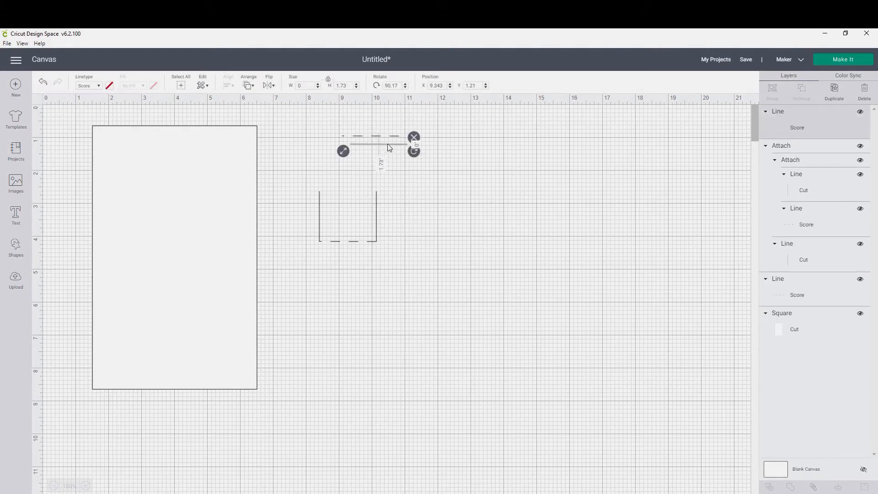
pyautogui.moveTo(379, 136); pyautogui.dragTo(405, 191)
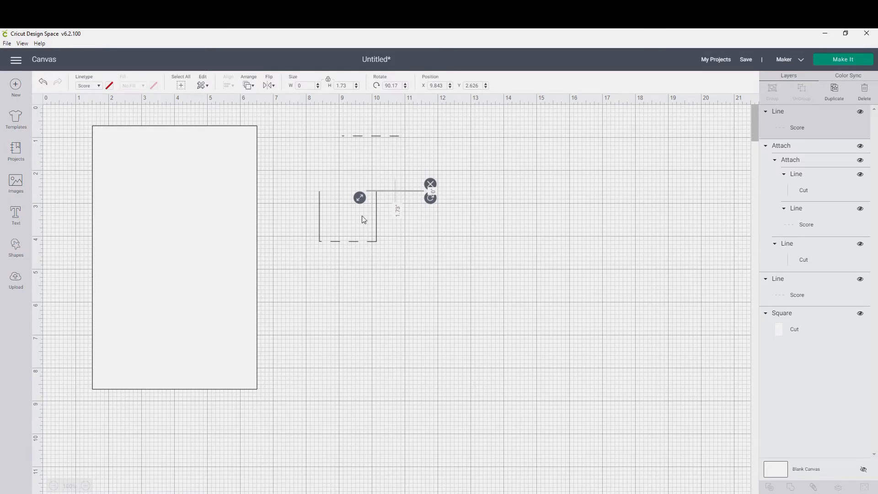
# Change the copied score line to a Cut line with a height of 0.135 in, and duplicate it.
pyautogui.click(95, 86)
pyautogui.click(92, 99)
pyautogui.click(350, 85)
pyautogui.doubleClick(350, 85)
pyautogui.write('0.135')
pyautogui.press('Return')
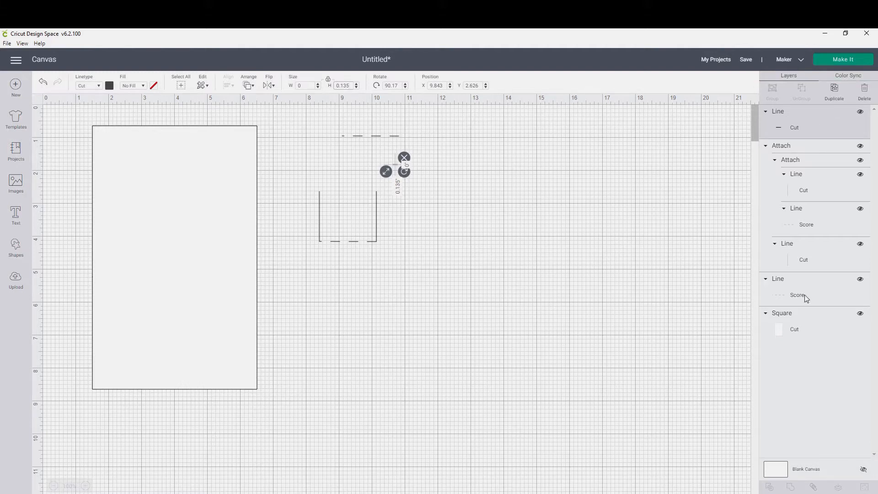
pyautogui.click(837, 97)
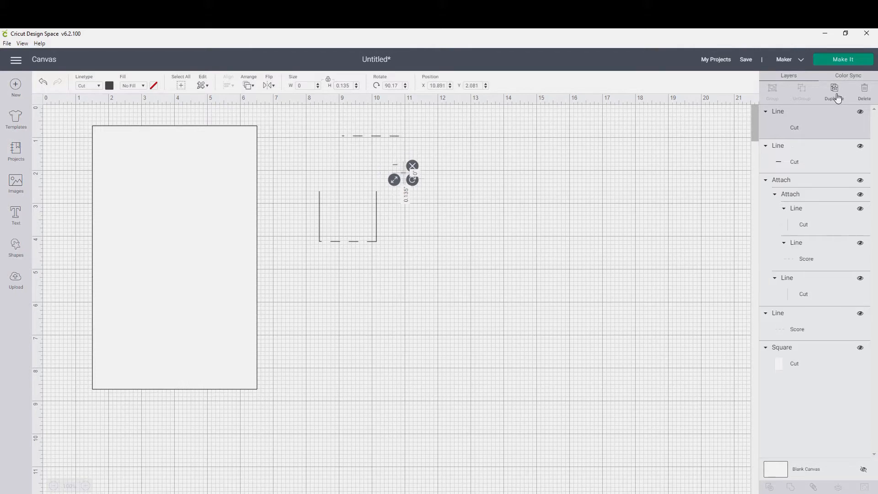
pyautogui.click(590, 187)
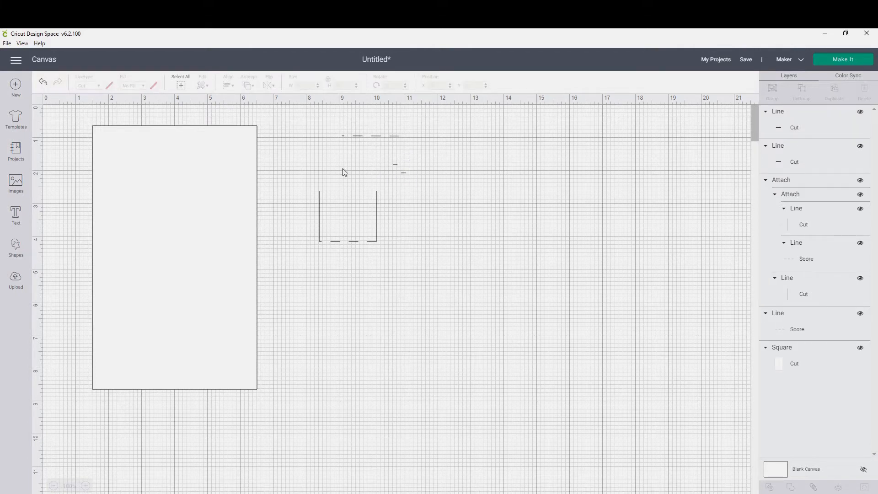
# Align the first short cut line to the left and top edges of the attached shape, and attach them.
pyautogui.click(397, 169)
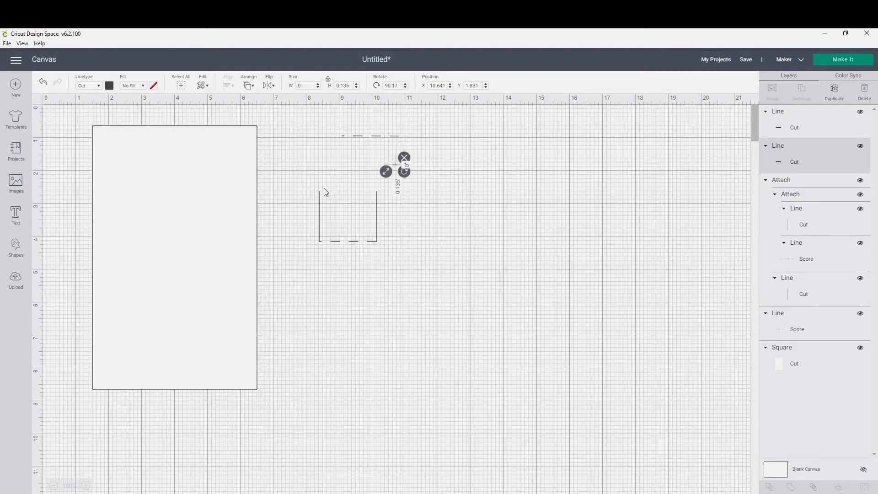
pyautogui.keyDown('shift'); pyautogui.click(321, 201); pyautogui.keyUp('shift')
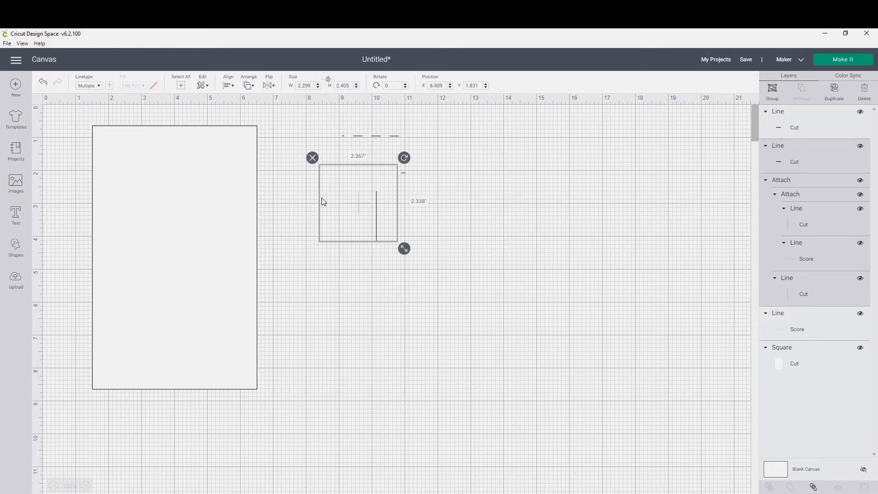
pyautogui.click(230, 86)
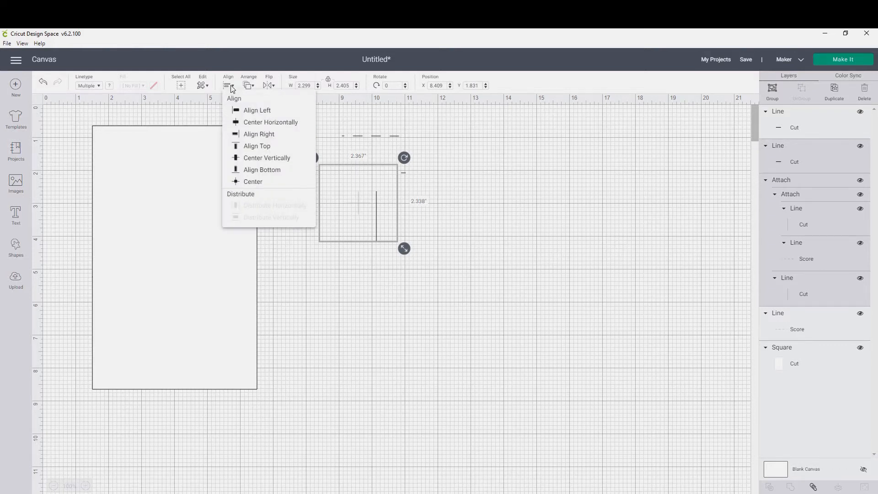
pyautogui.click(247, 111)
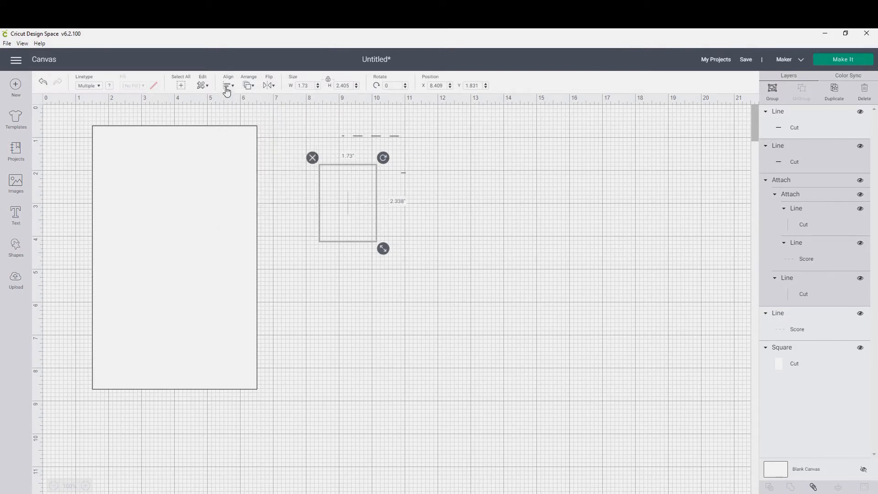
pyautogui.click(226, 90)
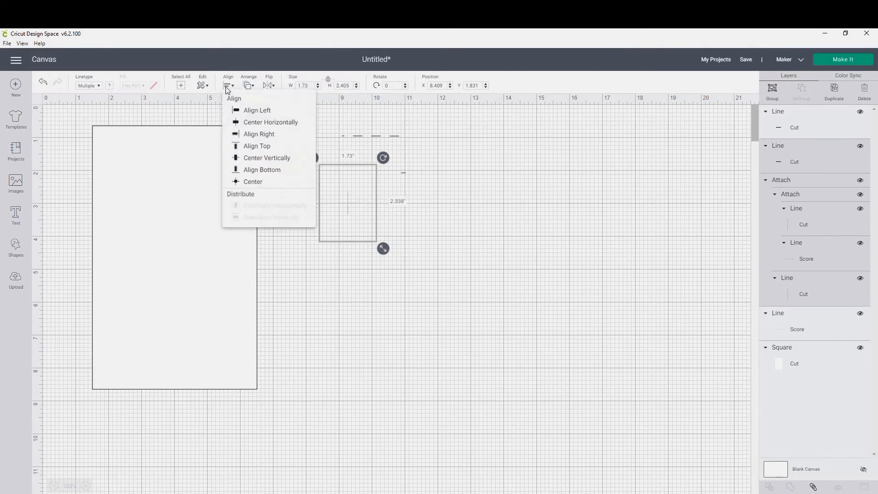
pyautogui.click(256, 145)
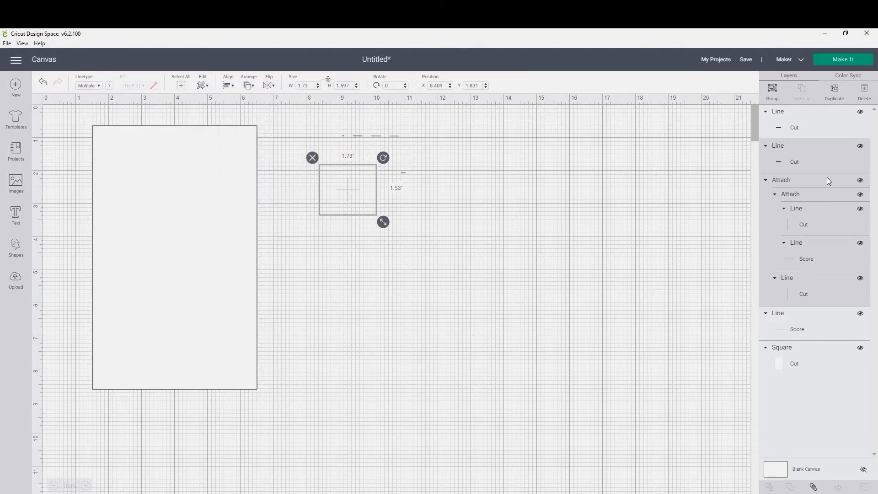
pyautogui.click(815, 488)
pyautogui.click(574, 179)
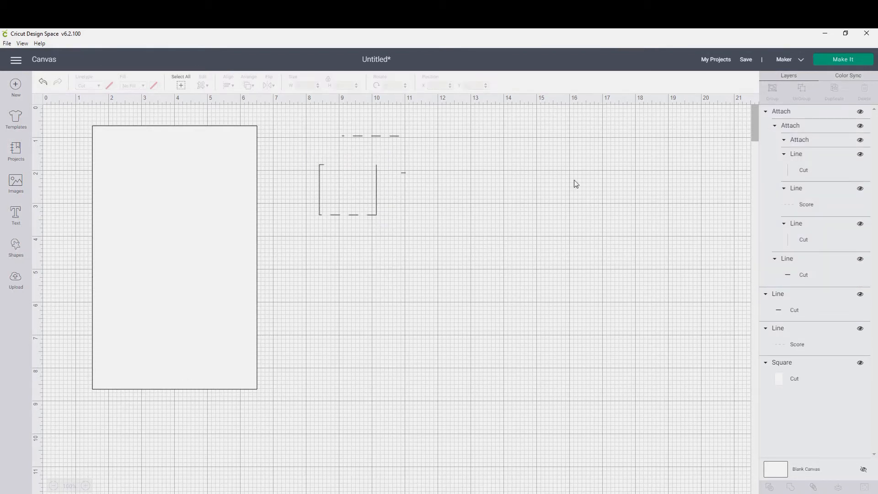
# Align the other short cut line to the right and top edges of the attached shape, and attach them.
pyautogui.moveTo(304, 150); pyautogui.dragTo(428, 250)
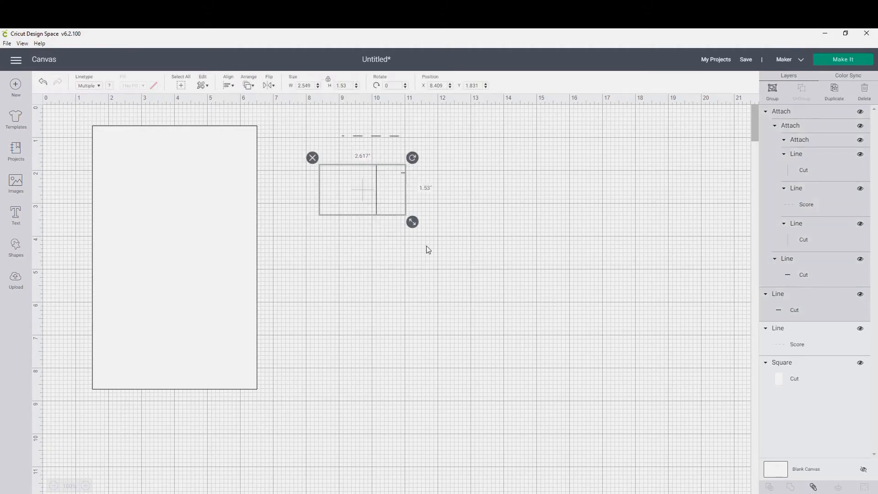
pyautogui.click(229, 86)
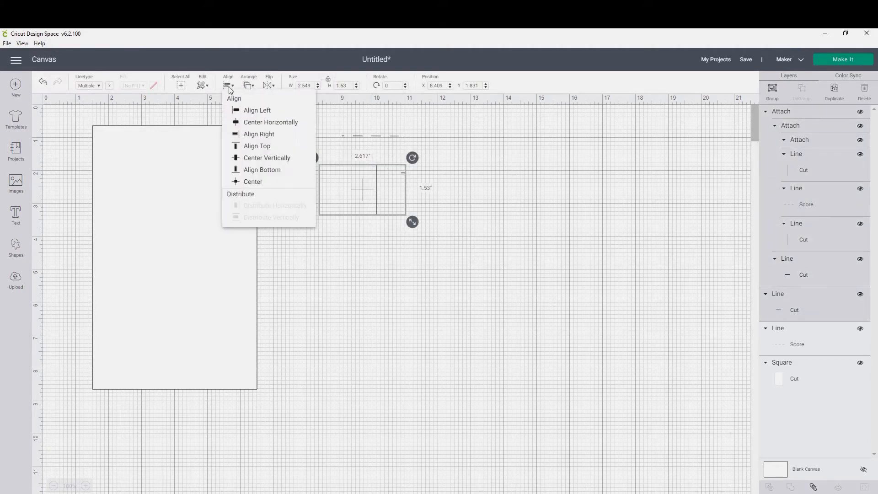
pyautogui.click(255, 139)
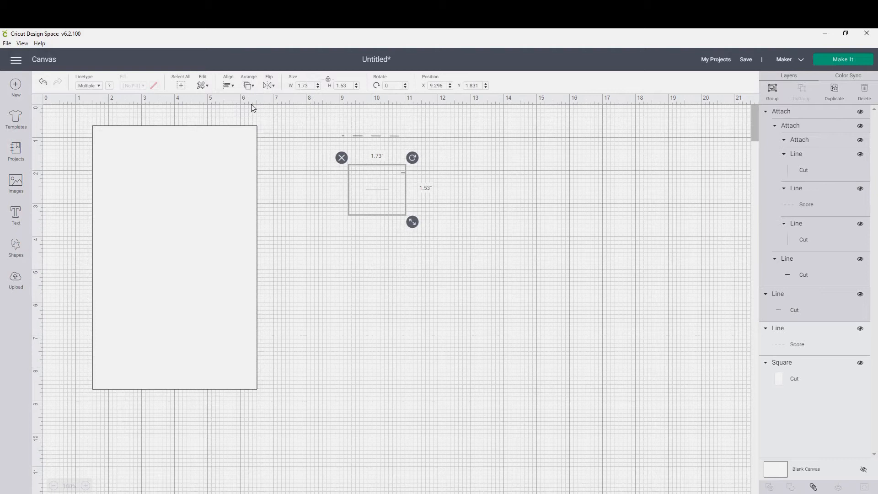
pyautogui.click(232, 87)
pyautogui.click(241, 141)
pyautogui.click(813, 488)
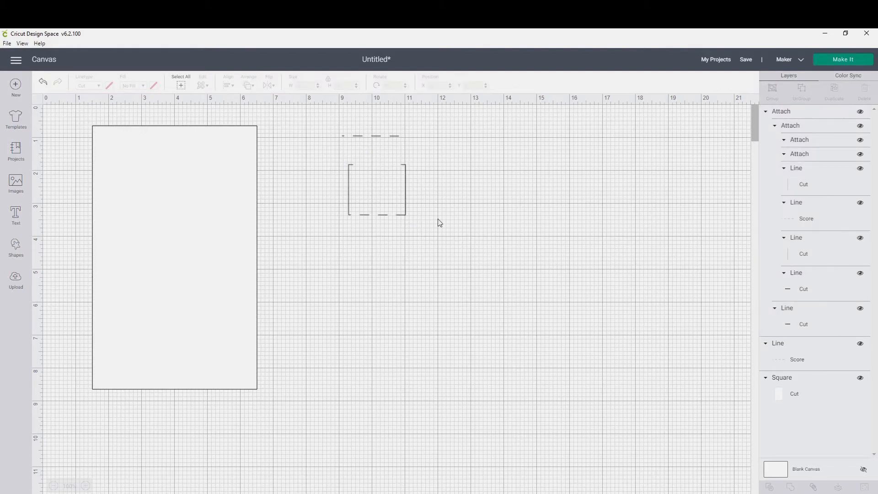
# Move the attached shape below the loose score line, then align the two to the top and center them horizontally.
pyautogui.moveTo(350, 166); pyautogui.dragTo(339, 175)
pyautogui.moveTo(318, 126); pyautogui.dragTo(430, 270)
pyautogui.click(229, 84)
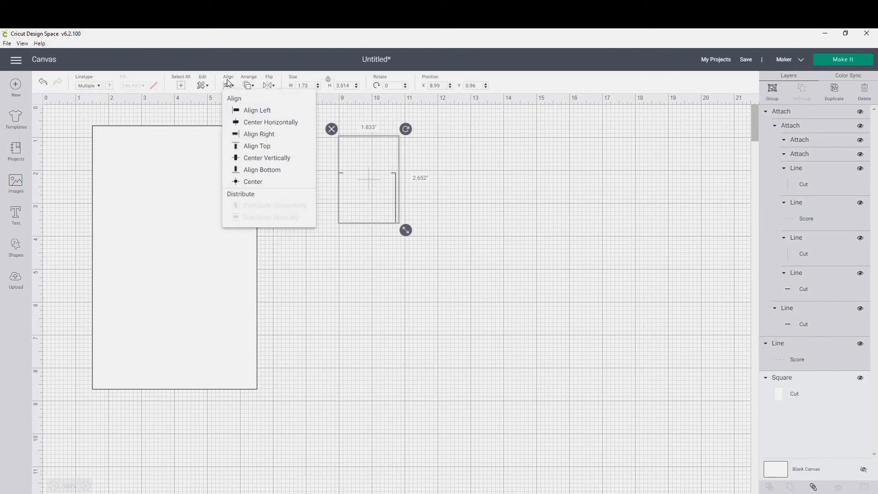
pyautogui.click(257, 149)
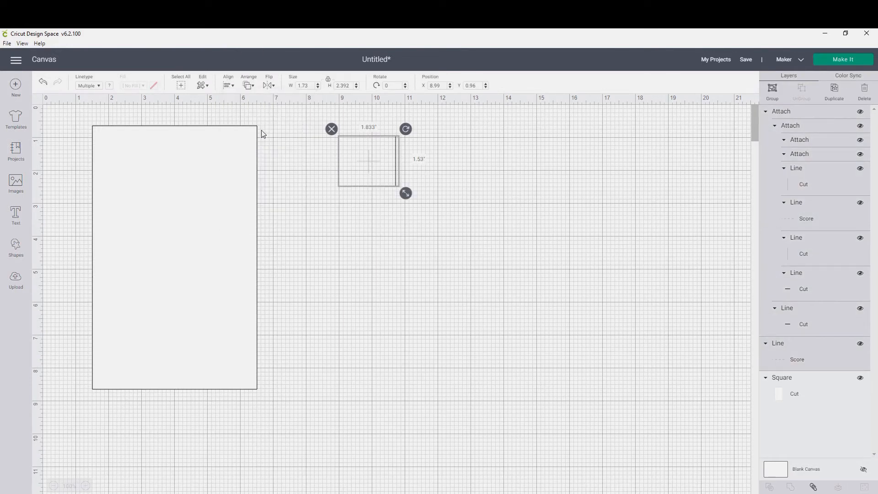
pyautogui.click(228, 85)
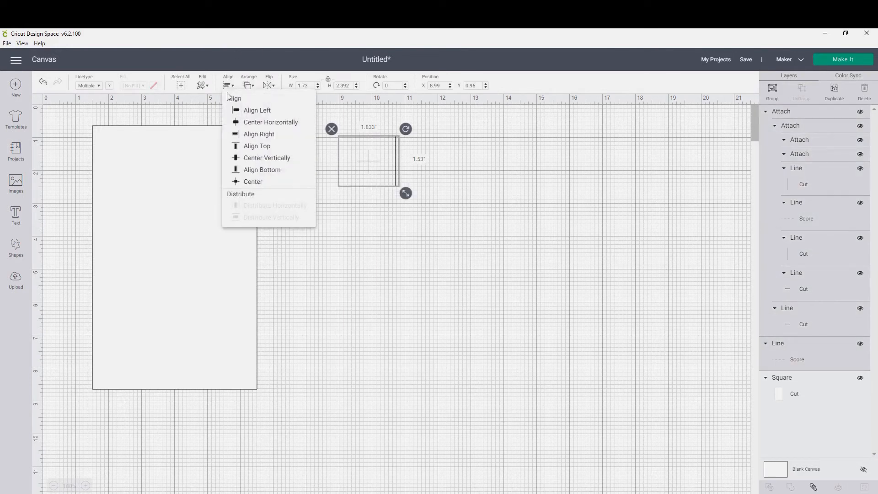
pyautogui.click(474, 178)
pyautogui.click(374, 139)
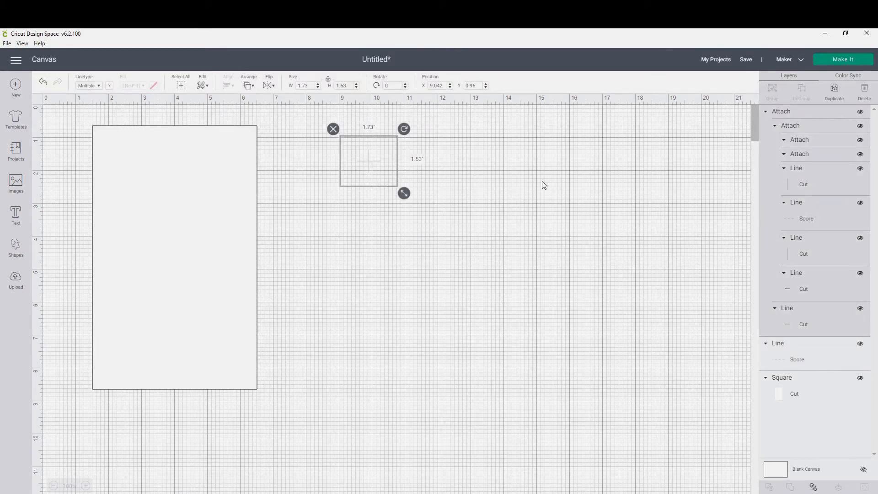
# Move the loose score line down inside the attached shape to Y 1.46 in.
pyautogui.click(832, 344)
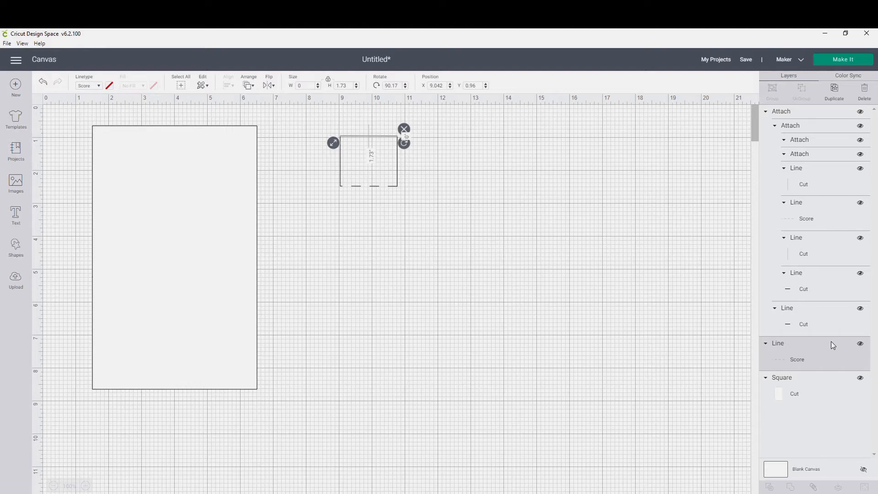
pyautogui.press('Down')
pyautogui.press('Down')
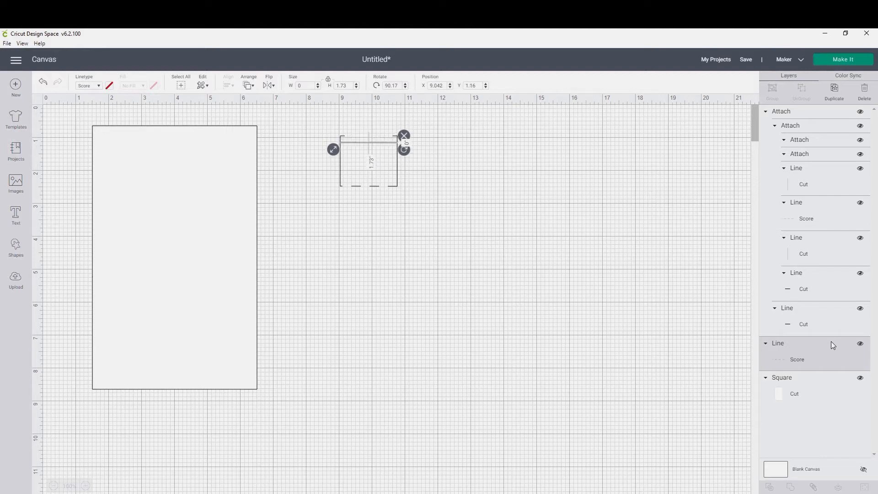
pyautogui.press('Down')
pyautogui.press('Down')
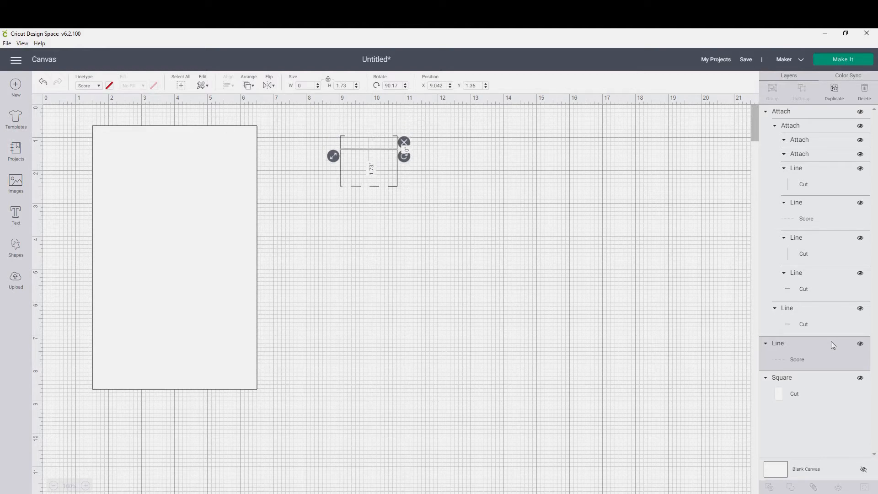
pyautogui.press('Down')
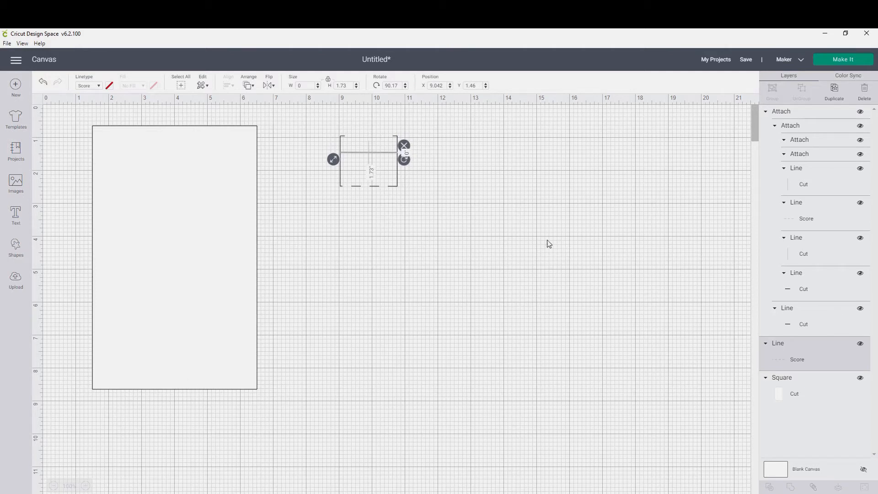
pyautogui.click(507, 192)
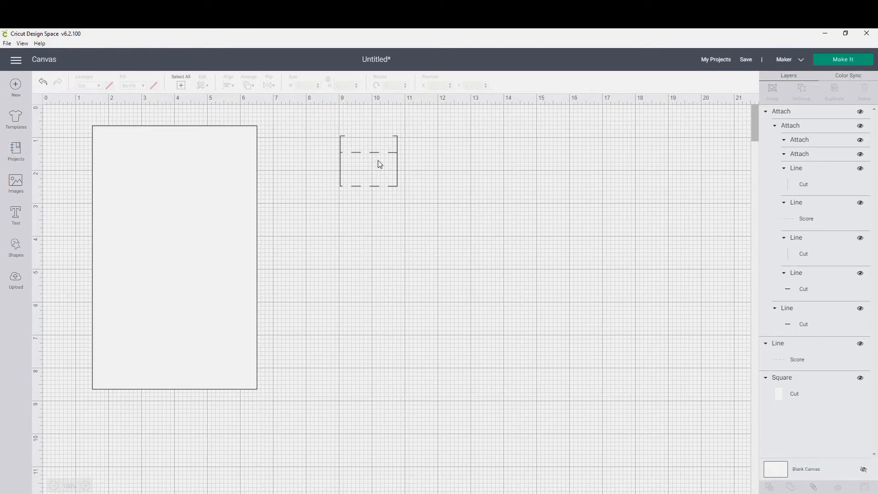
# Attach the inner score line to the flap shape and move the shape down to about X 8.847 in, Y 4.029 in.
pyautogui.moveTo(314, 120); pyautogui.dragTo(432, 212)
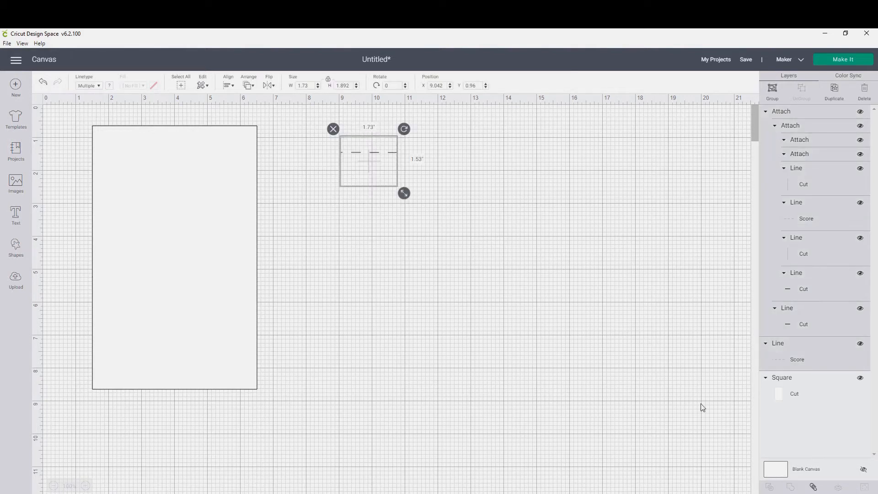
pyautogui.click(814, 490)
pyautogui.click(502, 220)
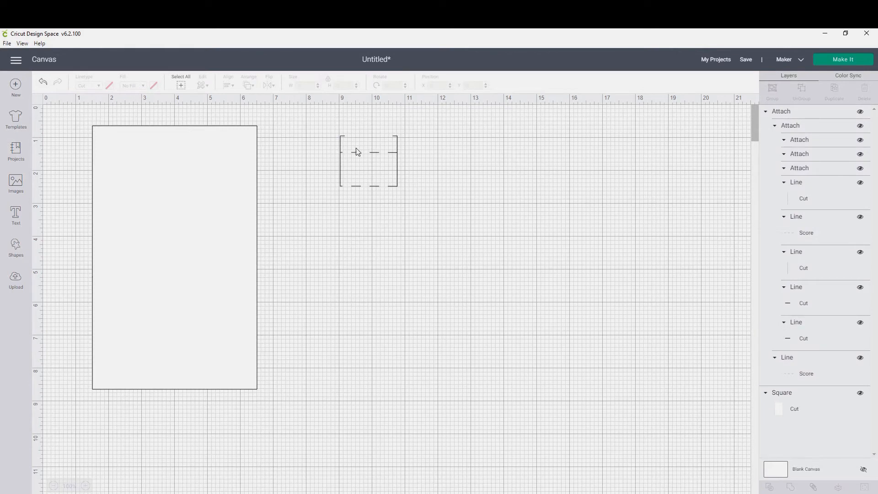
pyautogui.moveTo(345, 162); pyautogui.dragTo(338, 263)
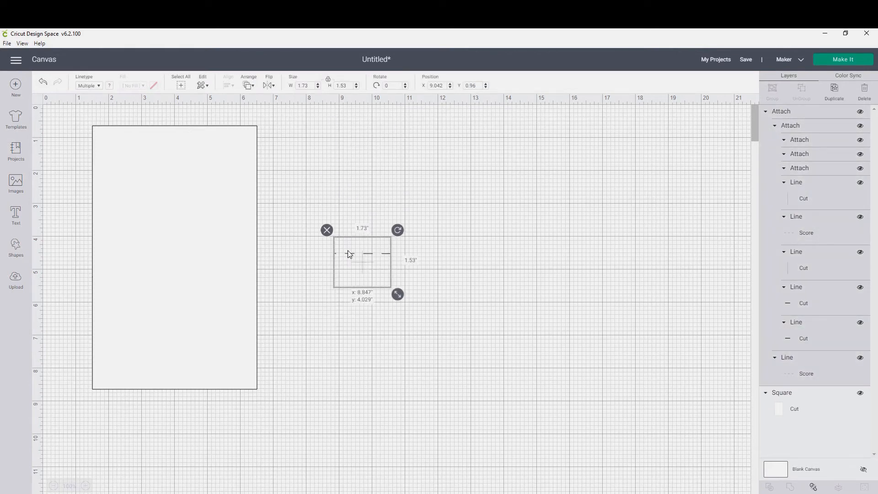
pyautogui.click(493, 266)
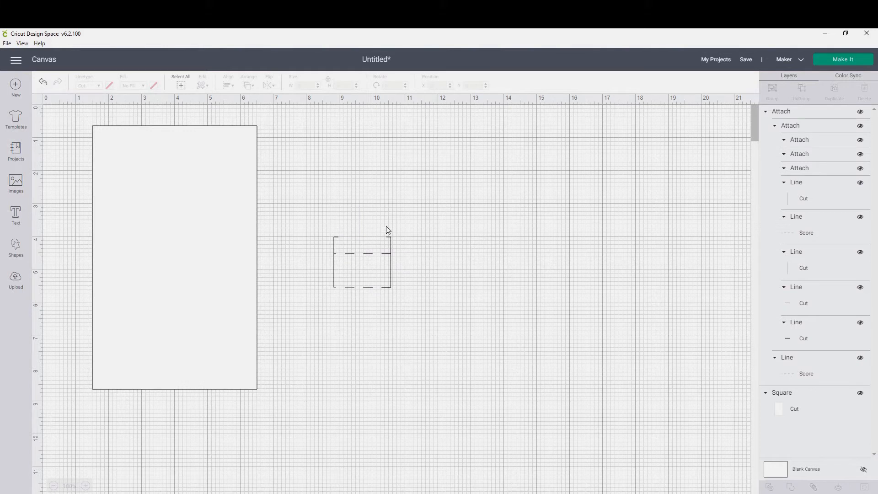
# Add a new score line, change its line type to Cut, and set its height to 1.10 in.
pyautogui.click(15, 249)
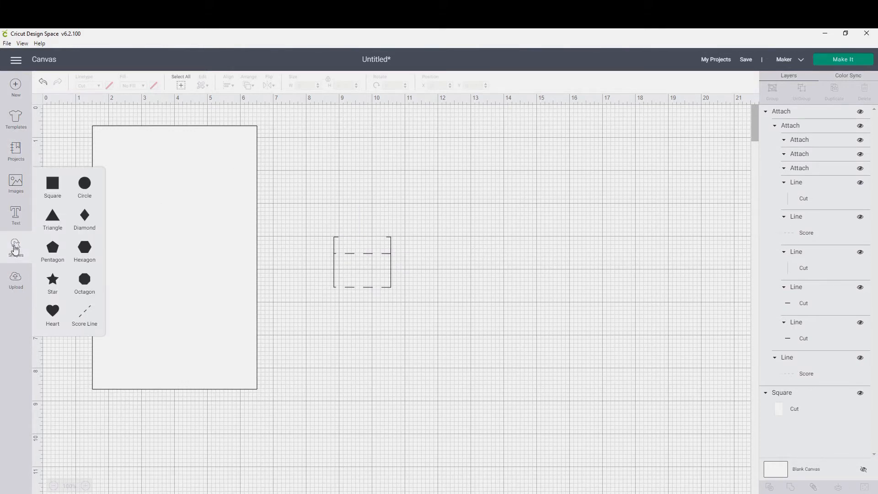
pyautogui.click(84, 317)
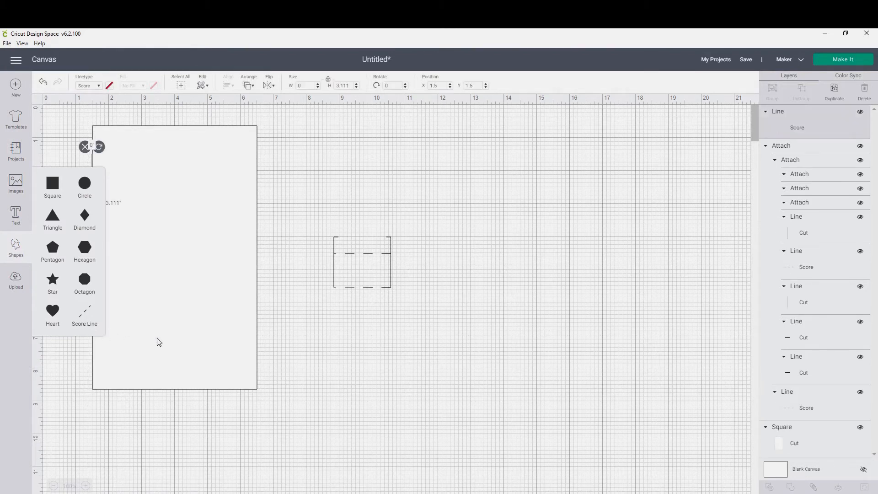
pyautogui.click(96, 87)
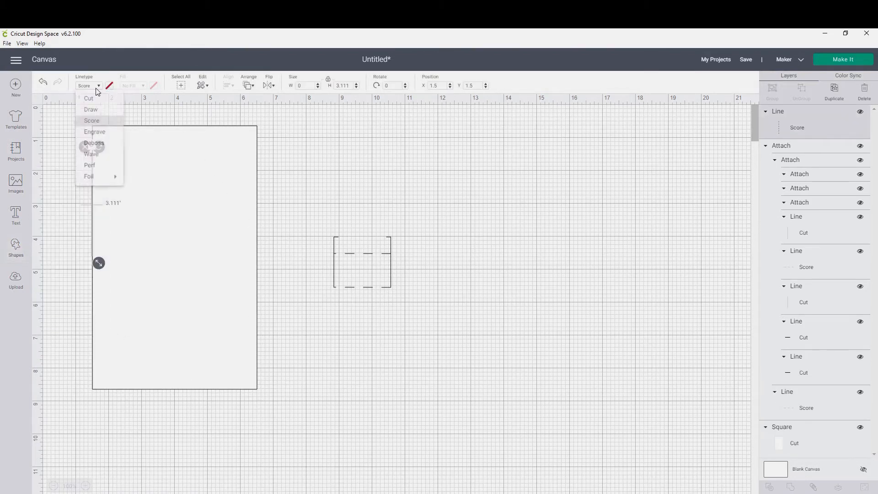
pyautogui.click(91, 107)
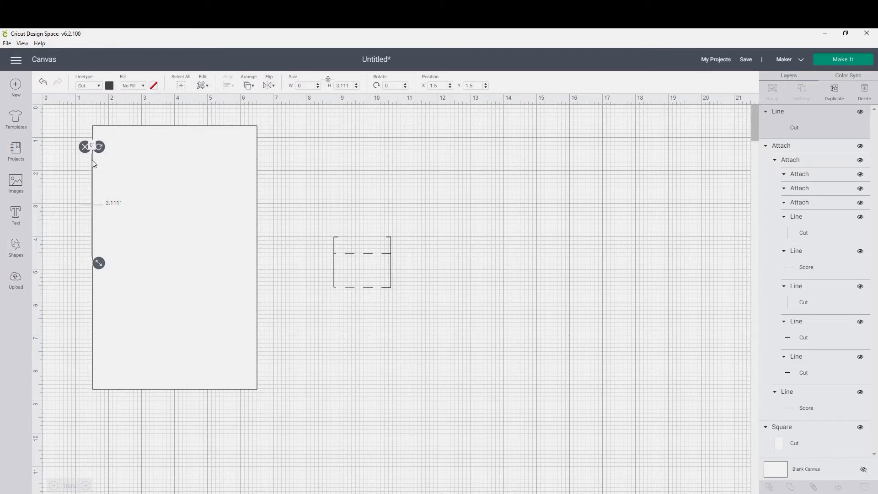
pyautogui.click(350, 86)
pyautogui.write('1.10')
pyautogui.press('Return')
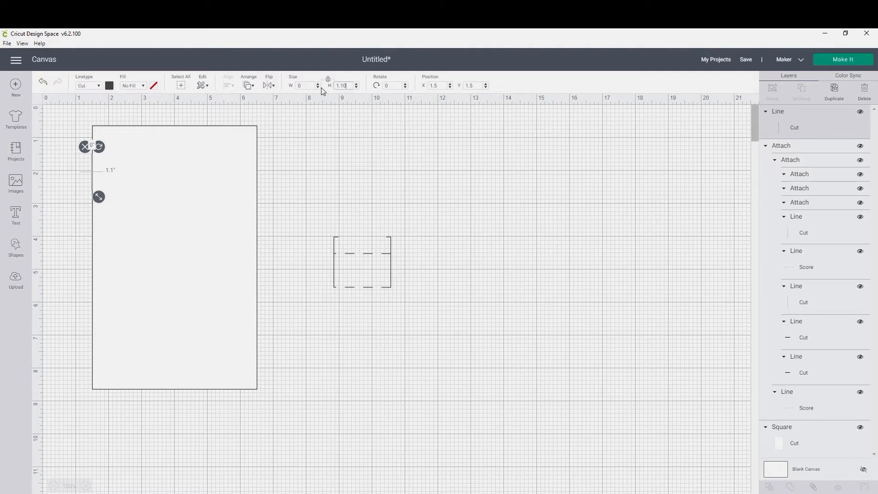
# Move the new cut line to X 9 in, Y 2.889 in, standing on the inner end of the flap's short upper-left cut line.
pyautogui.moveTo(183, 170); pyautogui.dragTo(194, 171)
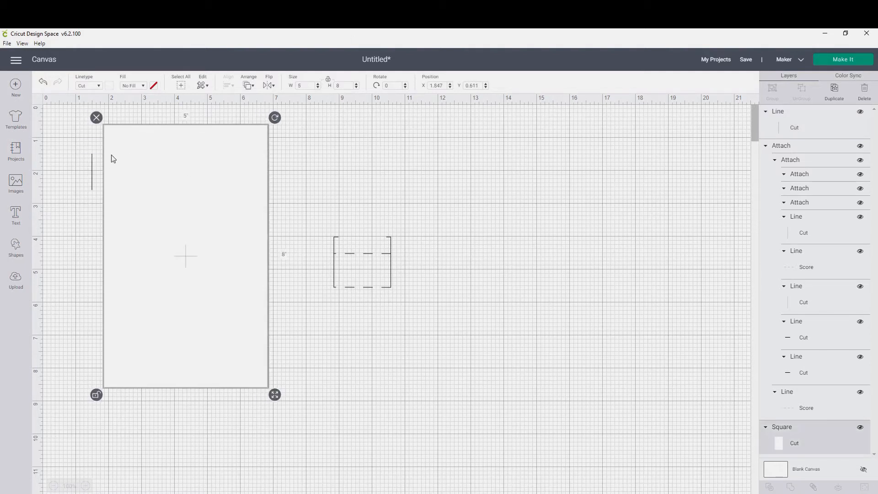
pyautogui.click(93, 170)
pyautogui.moveTo(93, 169); pyautogui.dragTo(339, 211)
pyautogui.click(471, 236)
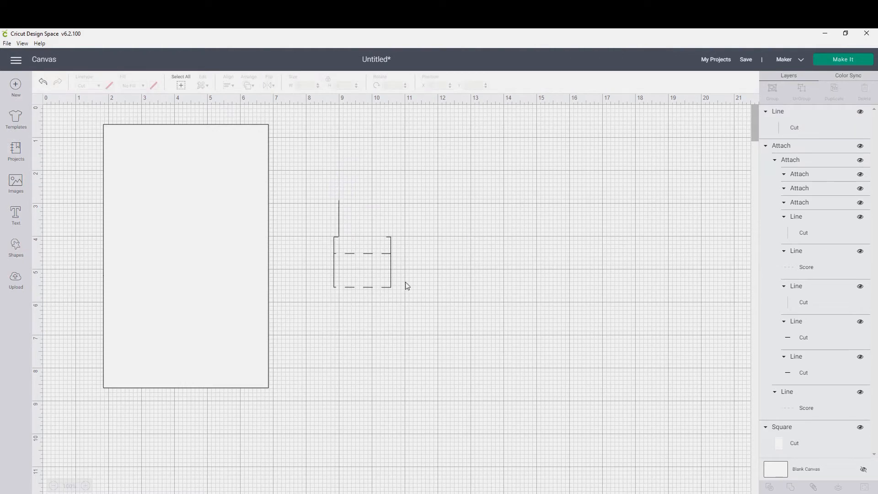
pyautogui.click(85, 486)
pyautogui.click(593, 347)
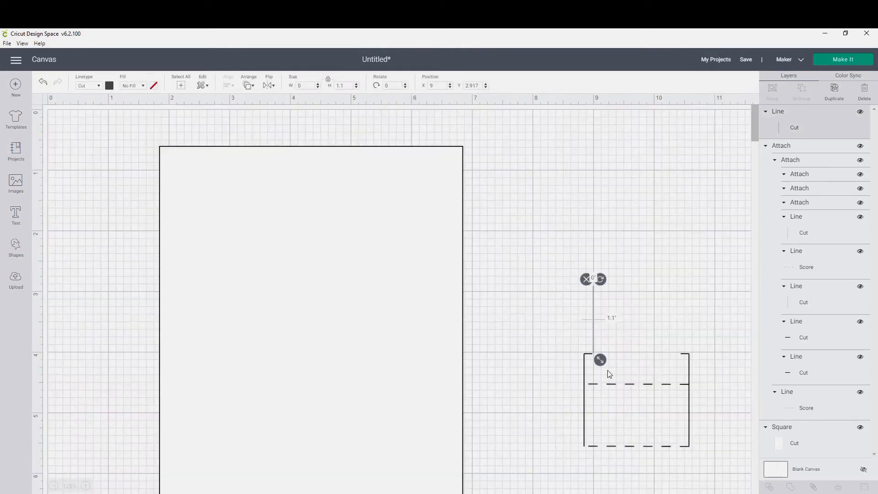
pyautogui.click(613, 382)
pyautogui.click(594, 329)
pyautogui.click(598, 378)
# Duplicate the vertical cut line and place the copy on the flap's short upper-right cut line, at about X 10.472 in, Y 2.903 in.
pyautogui.rightClick(593, 316)
pyautogui.click(615, 259)
pyautogui.moveTo(608, 307); pyautogui.dragTo(683, 293)
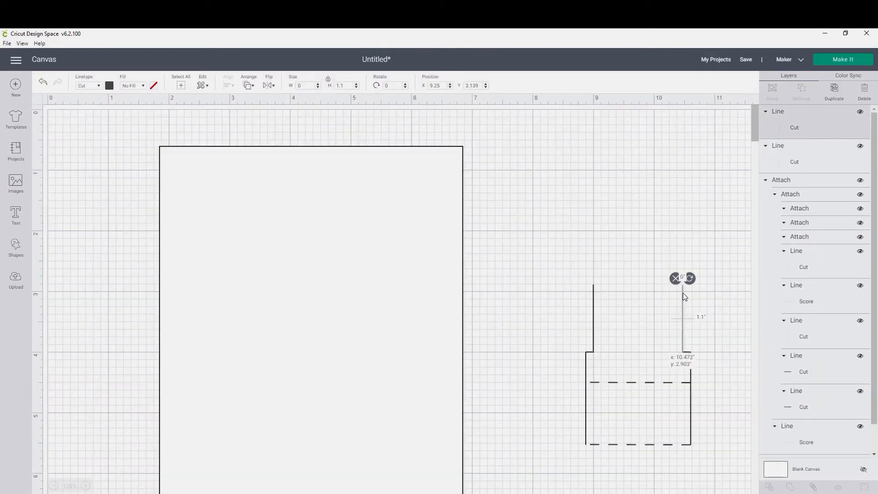
pyautogui.click(717, 304)
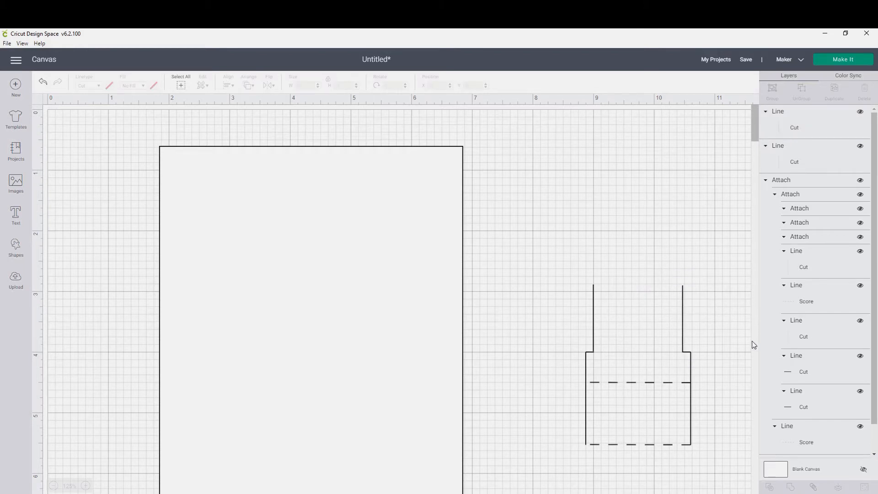
# Duplicate the left vertical cut line and set the copy aside above the flap at about X 9.014 in, Y 0.361 in.
pyautogui.moveTo(539, 243); pyautogui.dragTo(489, 192)
pyautogui.click(594, 296)
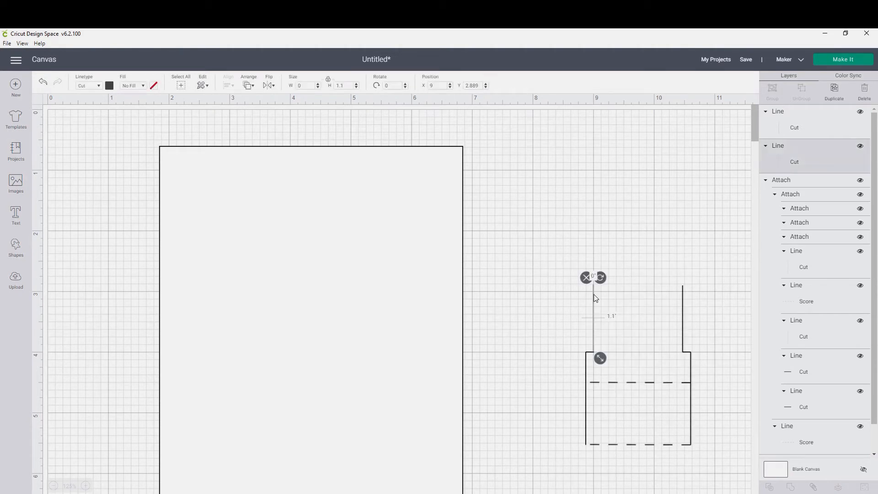
pyautogui.rightClick(594, 297)
pyautogui.click(617, 255)
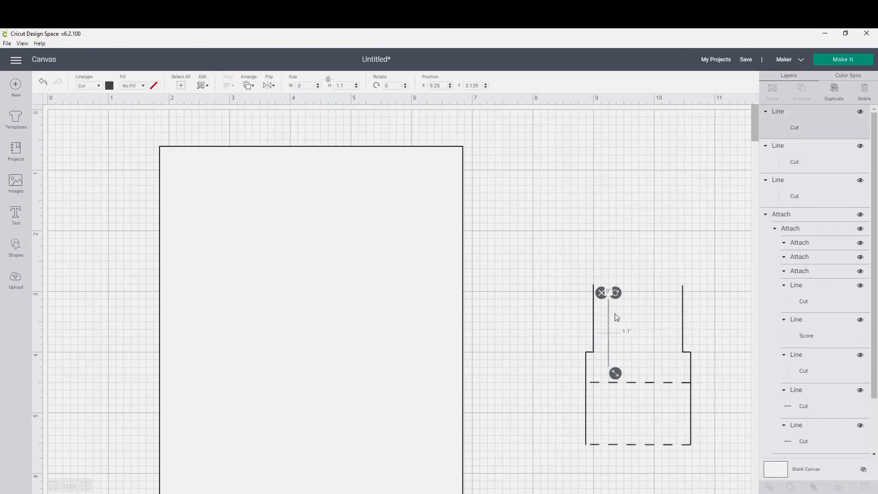
pyautogui.moveTo(611, 318); pyautogui.dragTo(602, 153)
pyautogui.click(560, 277)
# Attach the two vertical cut lines to the flap shape, leaving the spare line above it loose.
pyautogui.moveTo(533, 234); pyautogui.dragTo(733, 476)
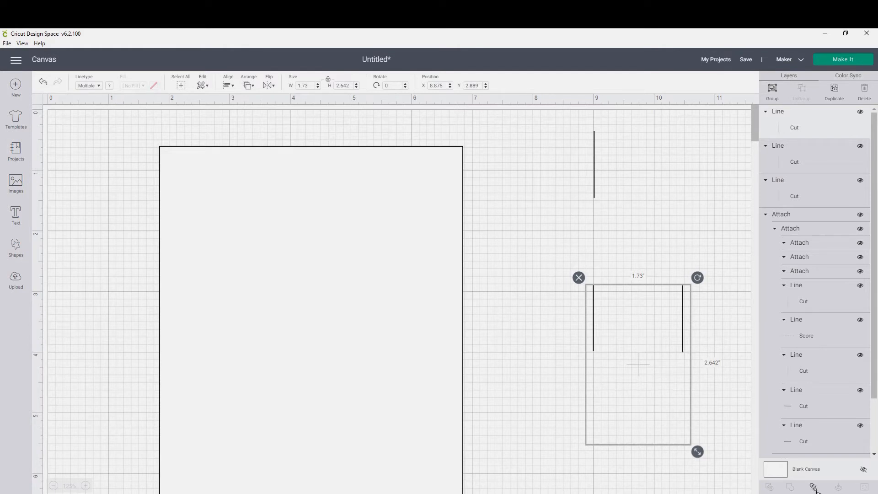
pyautogui.click(814, 487)
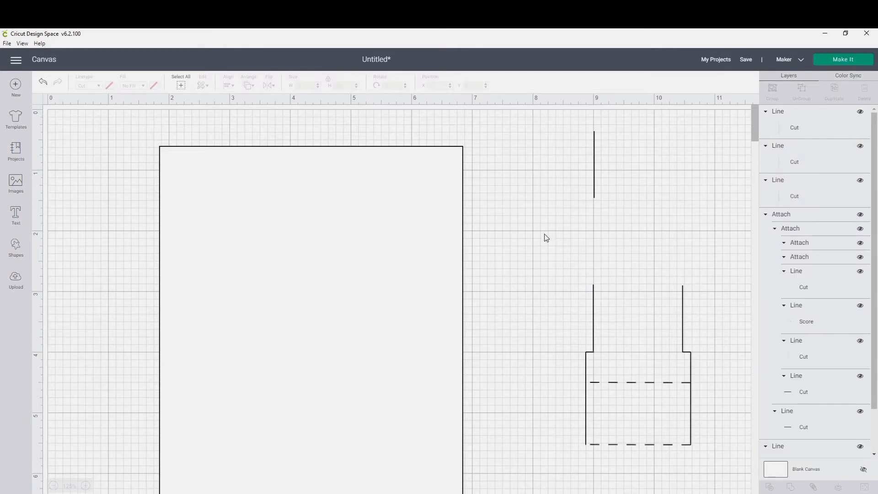
pyautogui.moveTo(534, 246); pyautogui.dragTo(728, 470)
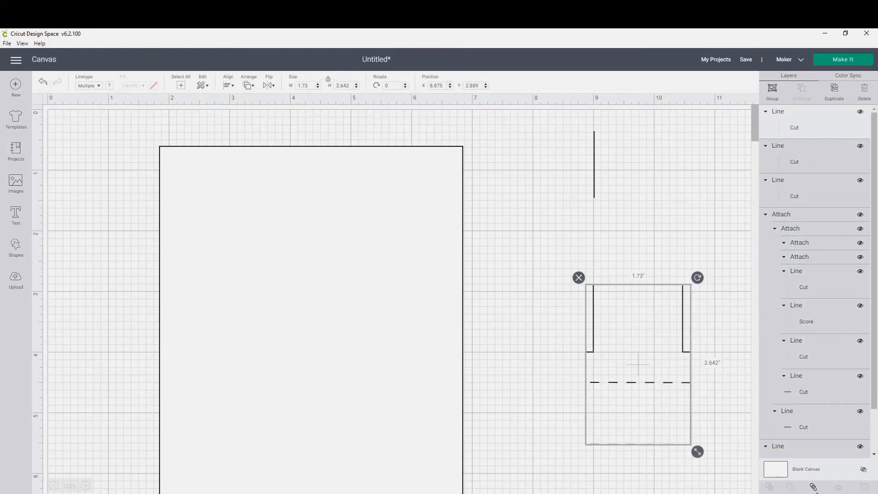
pyautogui.click(813, 487)
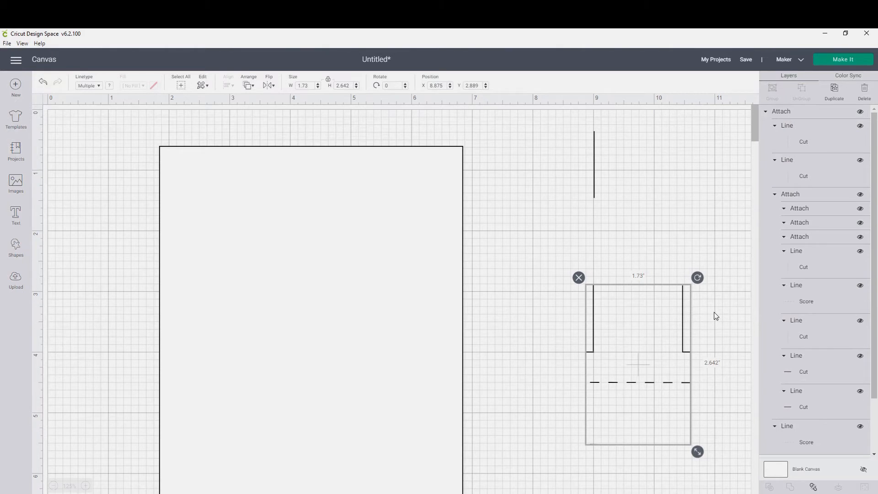
pyautogui.click(716, 315)
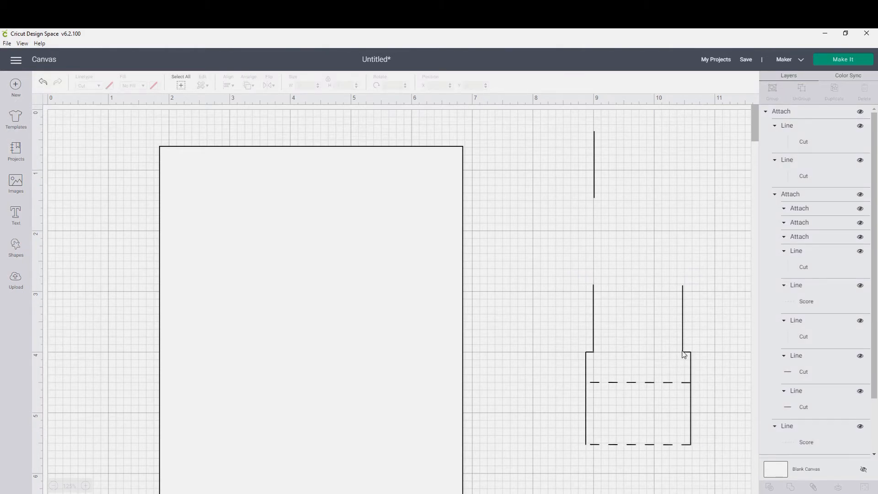
# Move the attached shape to X 7.875 in, Y 2.222 in, and place the spare cut line between its two vertical lines near X 8.514 in.
pyautogui.moveTo(682, 354); pyautogui.dragTo(605, 318)
pyautogui.click(594, 144)
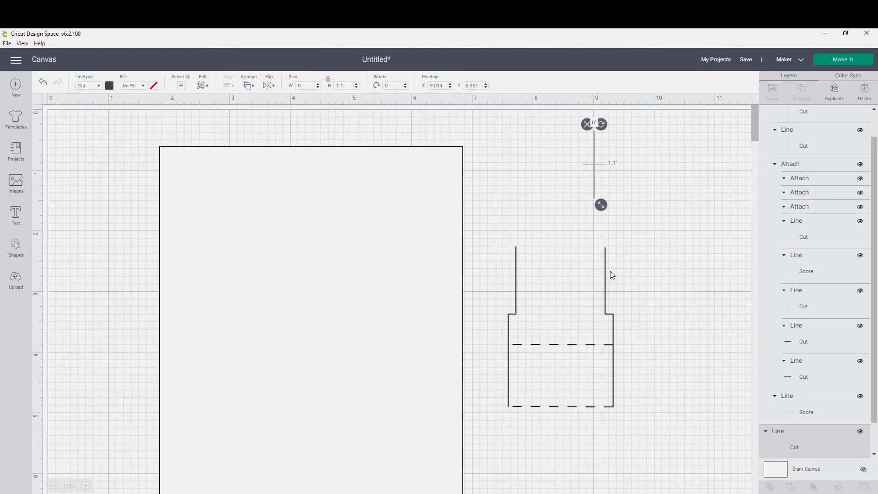
pyautogui.moveTo(605, 277); pyautogui.dragTo(621, 275)
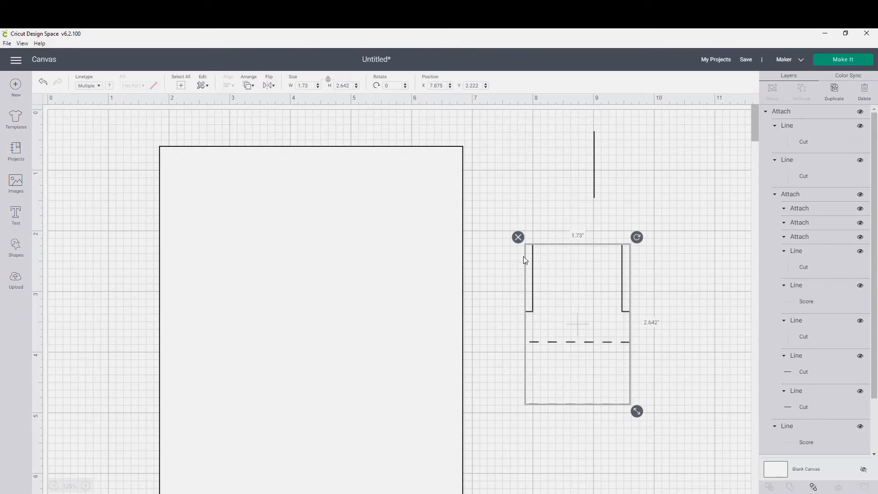
pyautogui.click(594, 138)
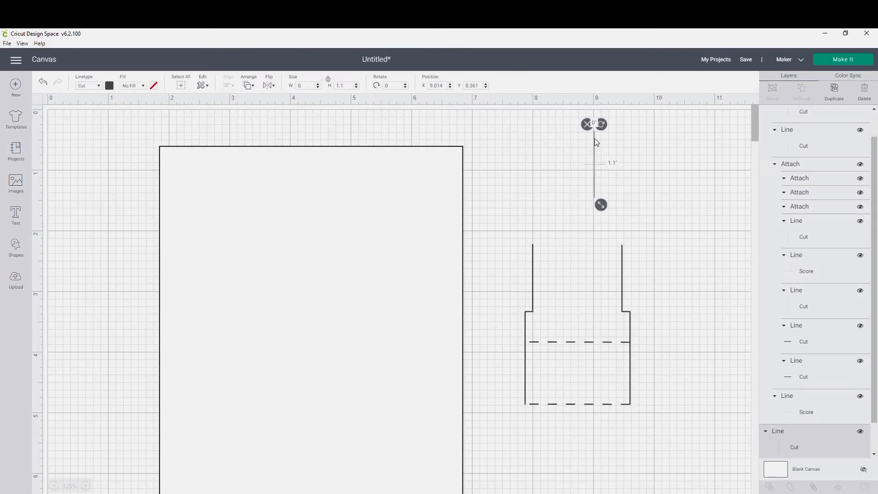
pyautogui.moveTo(594, 142); pyautogui.dragTo(565, 255)
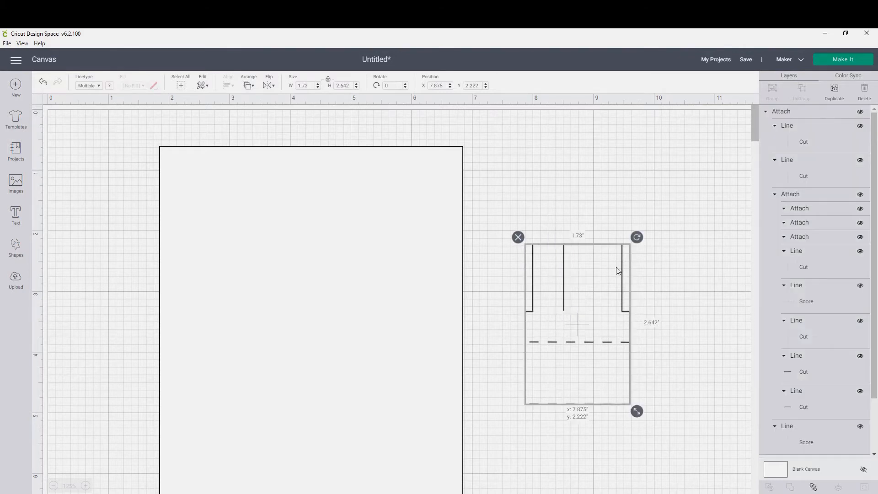
# Align the loose cut line and the attached shape to their top edges.
pyautogui.click(697, 269)
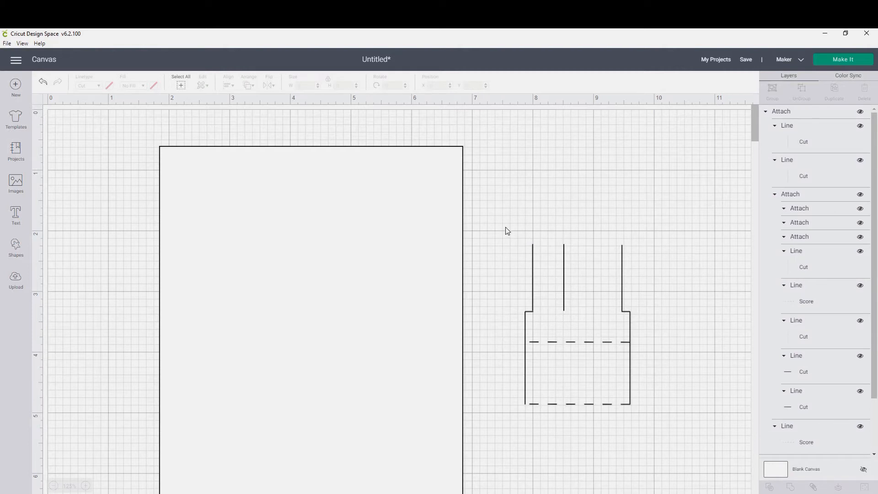
pyautogui.moveTo(515, 226)
pyautogui.mouseDown()
pyautogui.moveTo(554, 271)
pyautogui.moveTo(581, 326)
pyautogui.mouseUp()
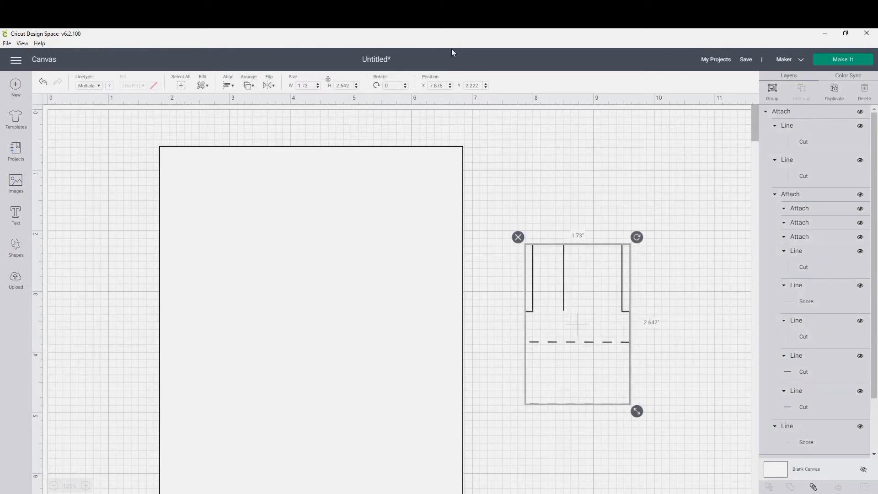
pyautogui.click(227, 86)
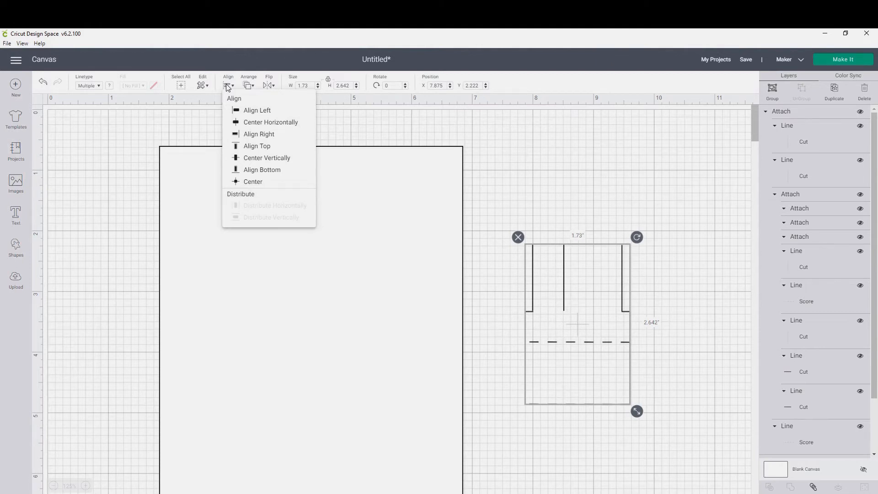
pyautogui.click(265, 146)
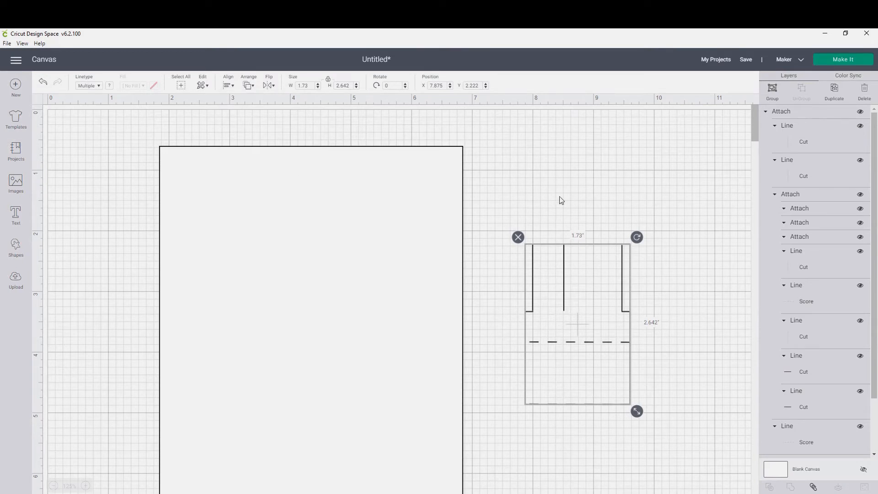
pyautogui.click(493, 159)
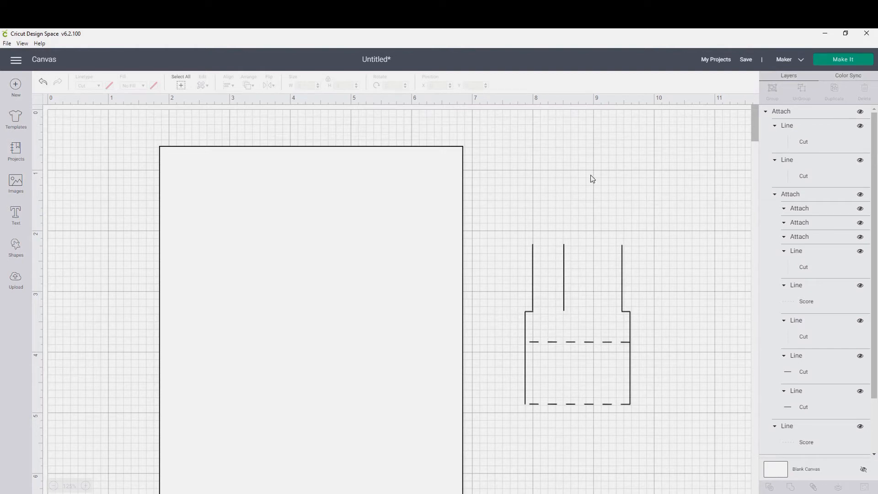
# Duplicate the loose cut line inside the flap and nudge the copy up until it extends above the other vertical lines.
pyautogui.rightClick(566, 279)
pyautogui.click(624, 190)
pyautogui.scroll(-3, 829, 397)
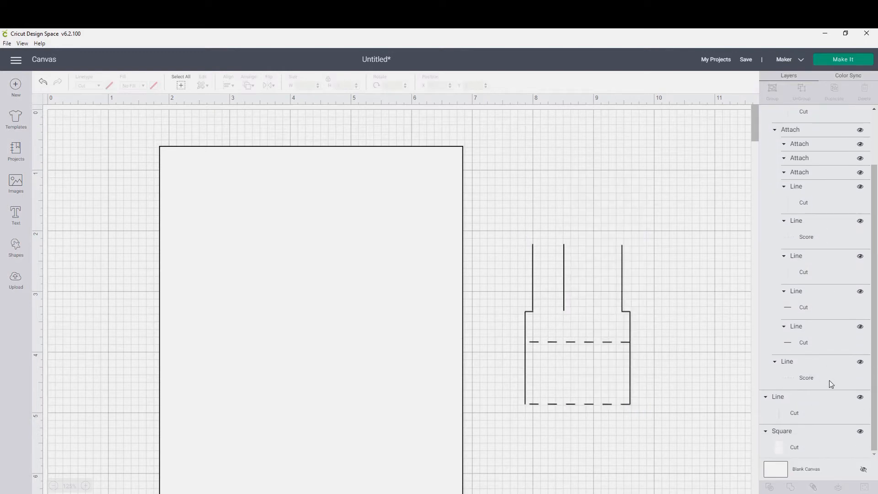
pyautogui.click(808, 405)
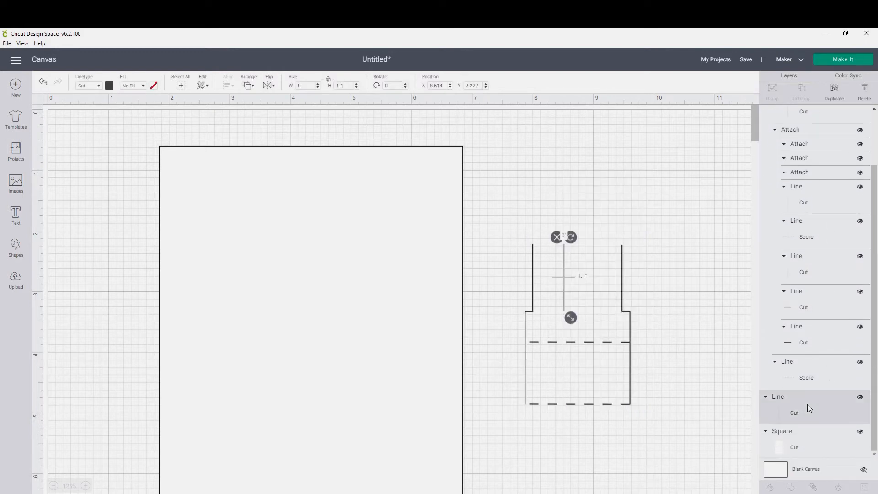
pyautogui.click(835, 92)
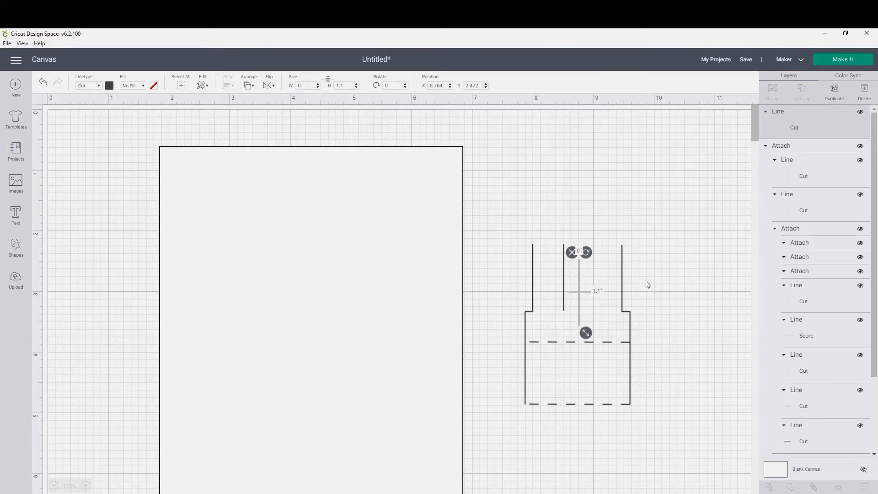
pyautogui.press('Up')
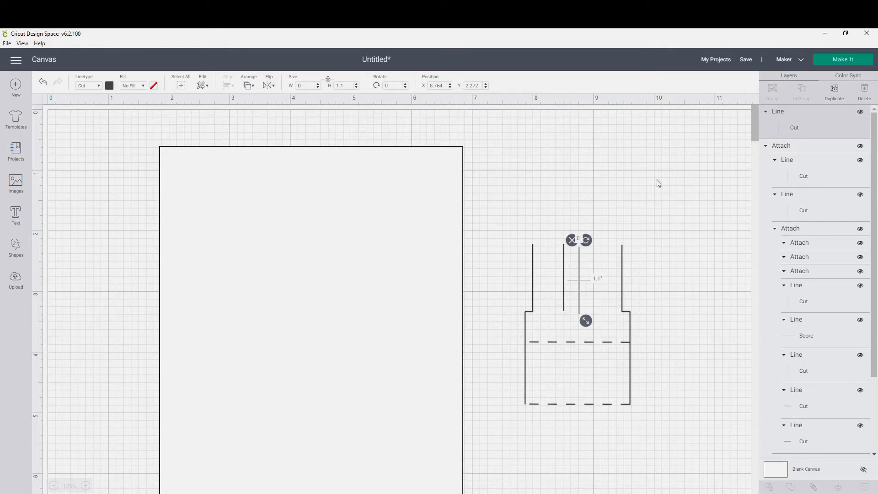
pyautogui.press('Up')
pyautogui.press('Up')
pyautogui.press('Up')
pyautogui.click(583, 212)
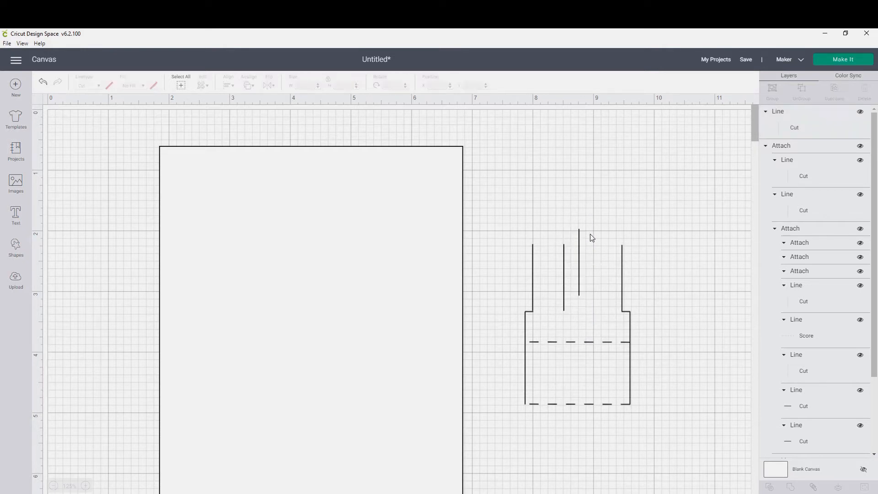
# Move the duplicated cut line to about X 9 in, level with the other vertical lines in the gap before the flap's last one.
pyautogui.moveTo(580, 236); pyautogui.dragTo(621, 255)
pyautogui.moveTo(624, 254); pyautogui.dragTo(594, 253)
pyautogui.click(648, 243)
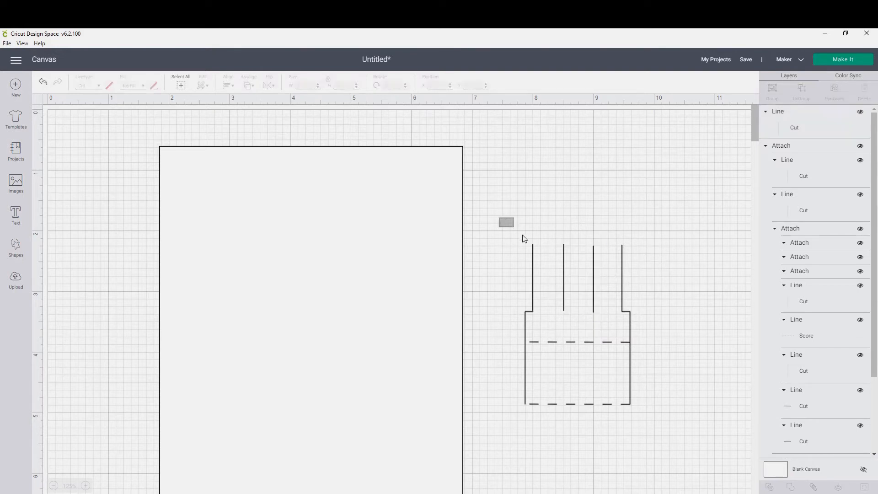
# Attach the second vertical cut line to the flap shape, then shift the attached shape to X 7.903 in.
pyautogui.moveTo(524, 239); pyautogui.dragTo(580, 427)
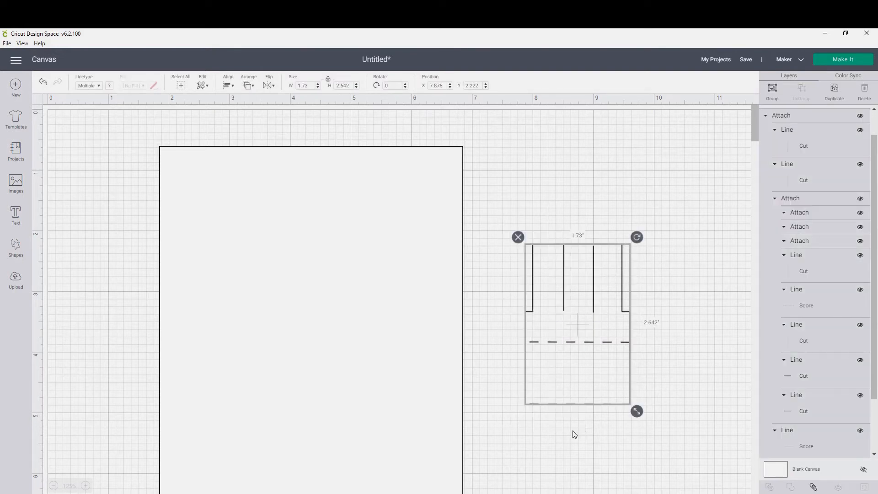
pyautogui.click(813, 486)
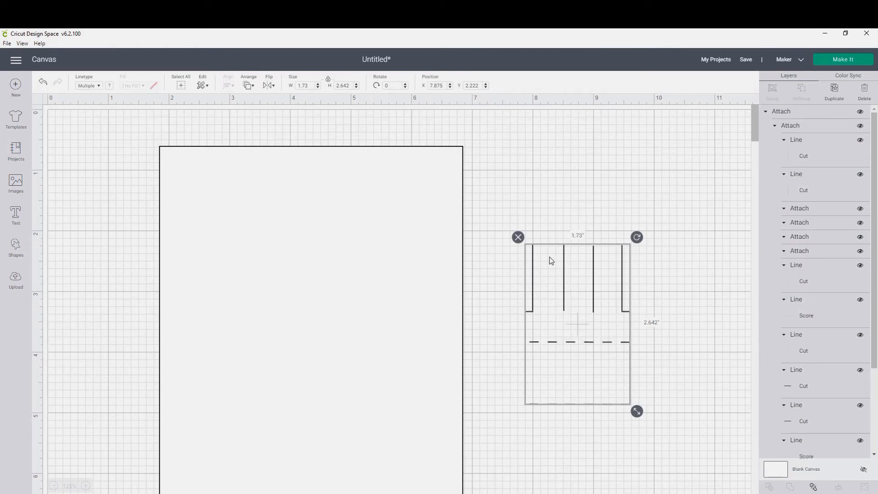
pyautogui.click(675, 286)
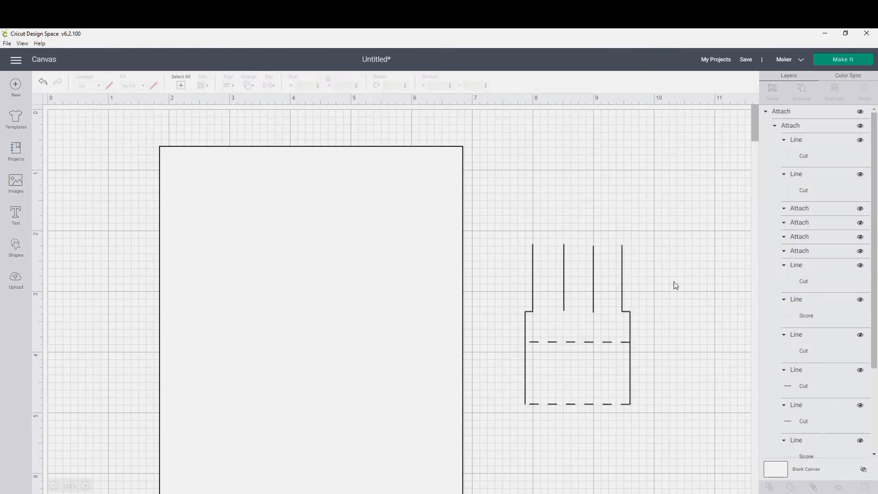
pyautogui.click(631, 327)
pyautogui.moveTo(626, 324); pyautogui.dragTo(629, 323)
pyautogui.click(677, 317)
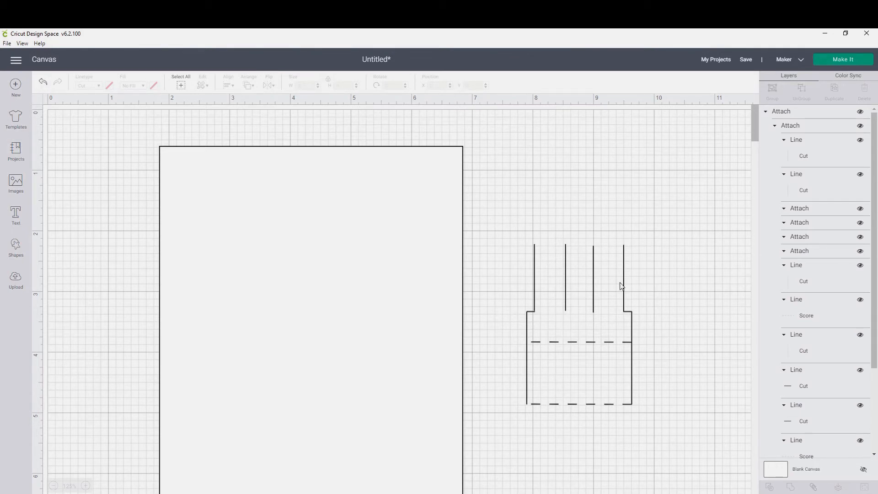
# Align the remaining loose vertical cut line to the flap shape's top edge and attach them together.
pyautogui.moveTo(510, 216); pyautogui.dragTo(676, 480)
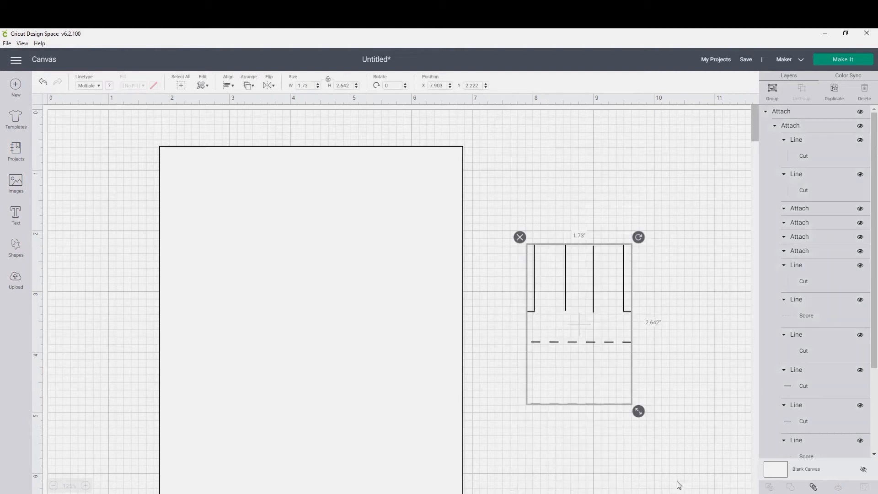
pyautogui.click(227, 85)
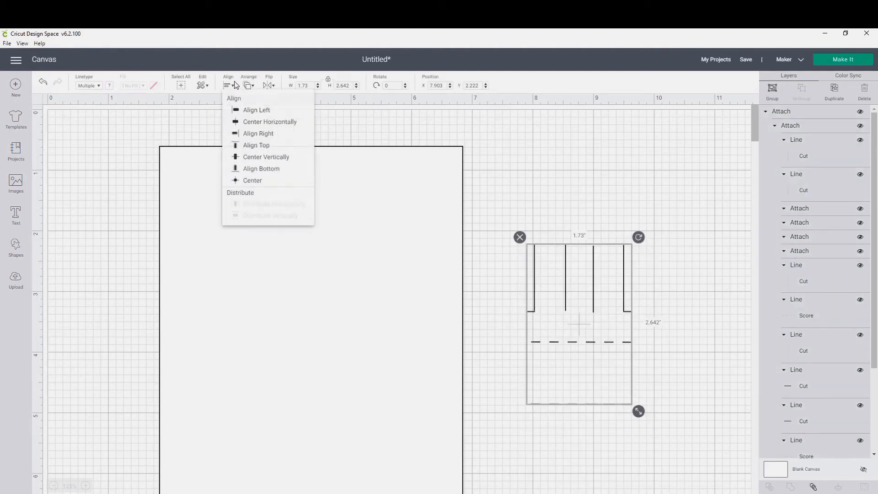
pyautogui.click(254, 146)
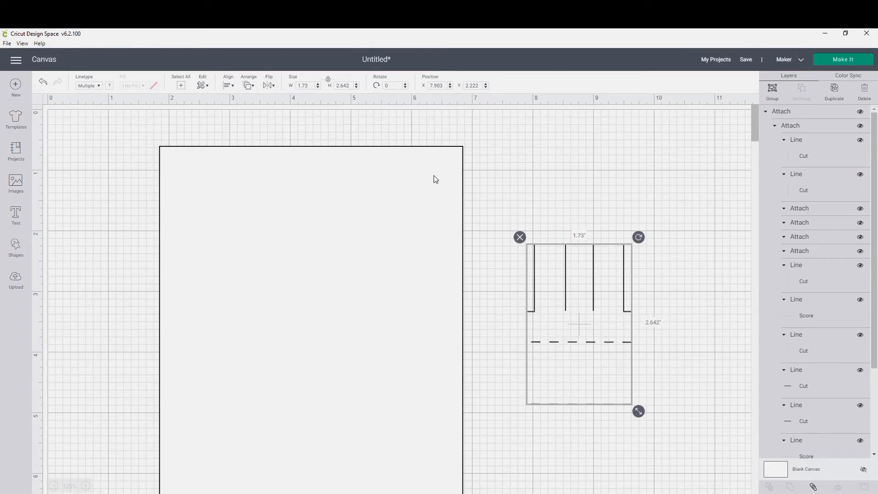
pyautogui.click(813, 487)
pyautogui.click(661, 184)
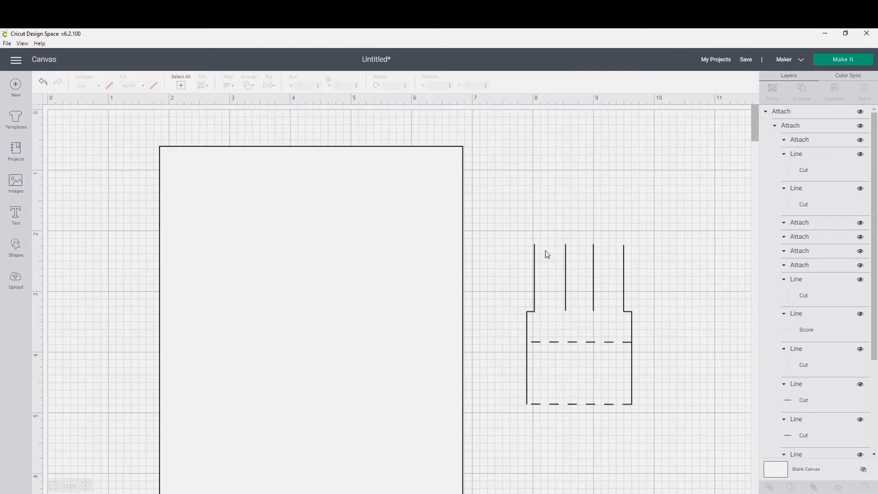
# Add a score line, rotate it to horizontal across the tops of the flap's vertical lines, and set its length to 1.5 in.
pyautogui.click(15, 249)
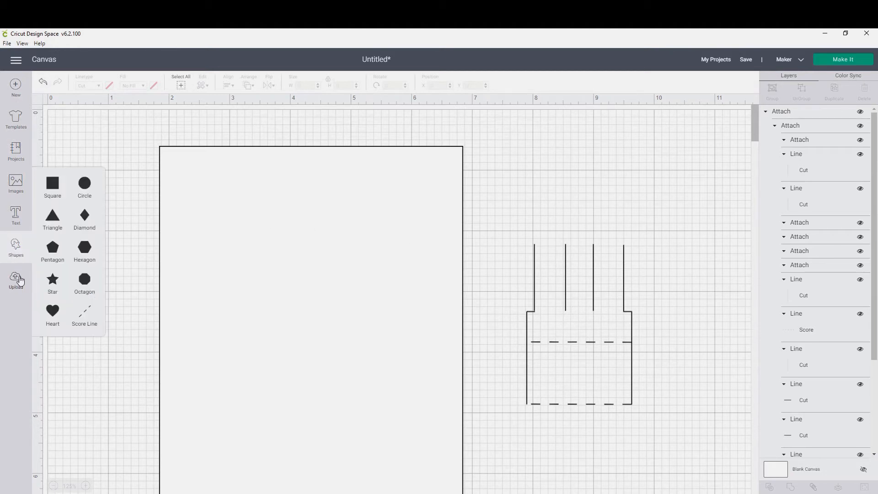
pyautogui.click(91, 316)
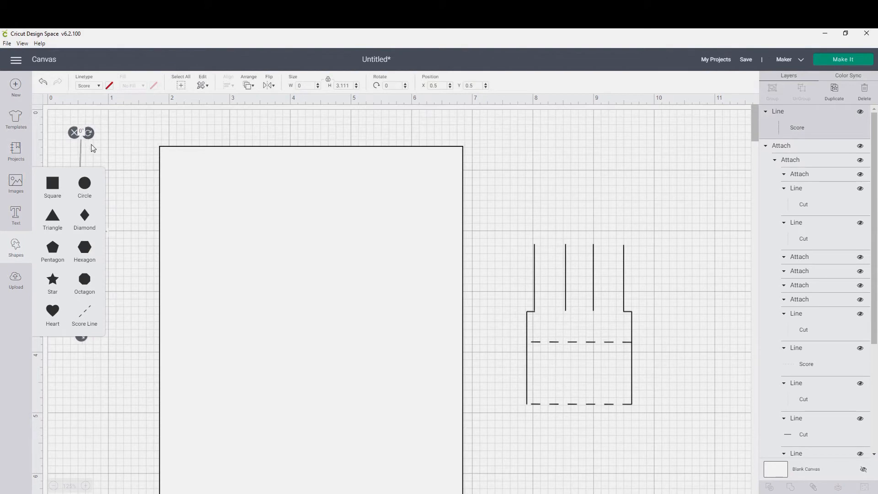
pyautogui.moveTo(85, 134)
pyautogui.mouseDown()
pyautogui.moveTo(178, 257)
pyautogui.moveTo(137, 239)
pyautogui.moveTo(601, 246)
pyautogui.mouseUp()
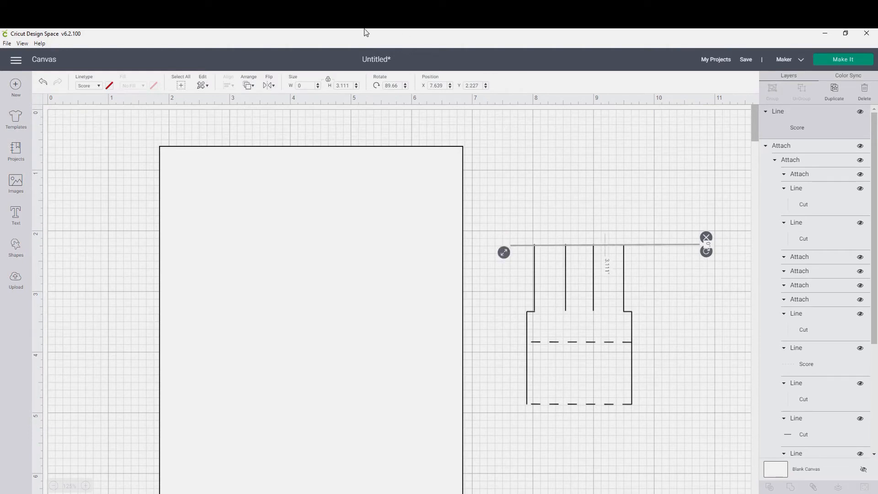
pyautogui.doubleClick(344, 86)
pyautogui.write('1.5')
pyautogui.press('Return')
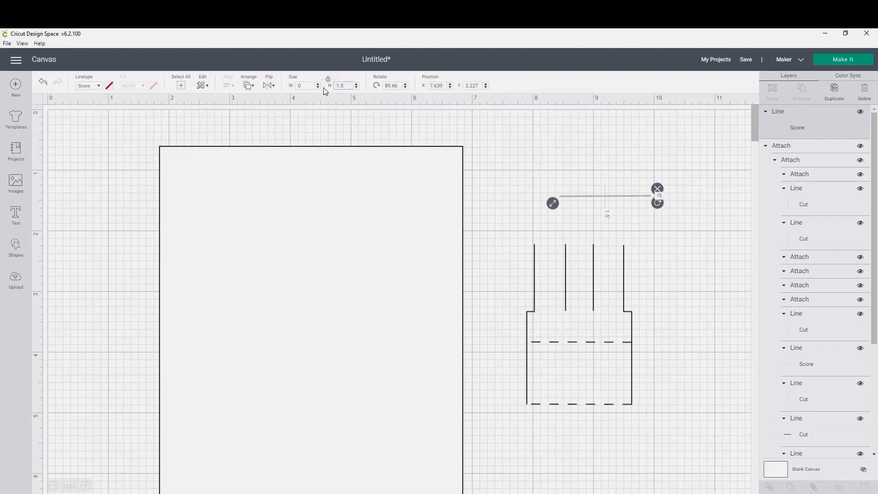
# Center the 1.5 in score line and the flap shape horizontally and align their top edges.
pyautogui.moveTo(505, 168); pyautogui.dragTo(670, 489)
pyautogui.click(235, 88)
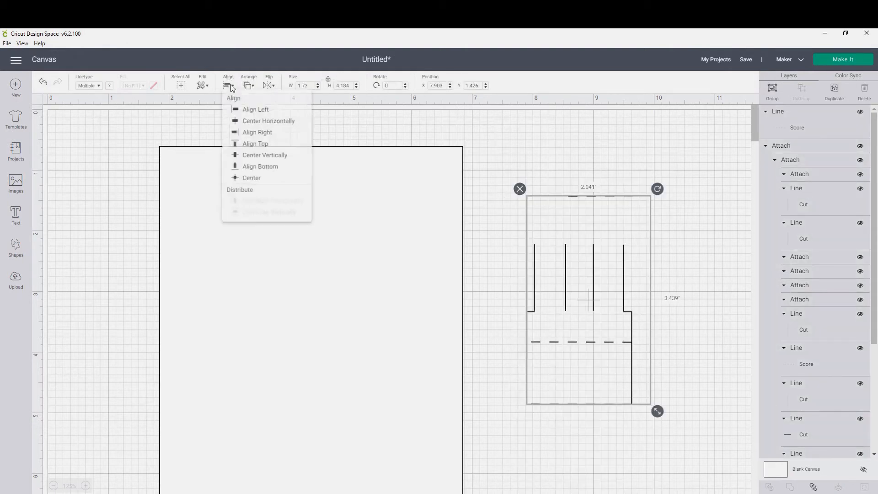
pyautogui.click(240, 120)
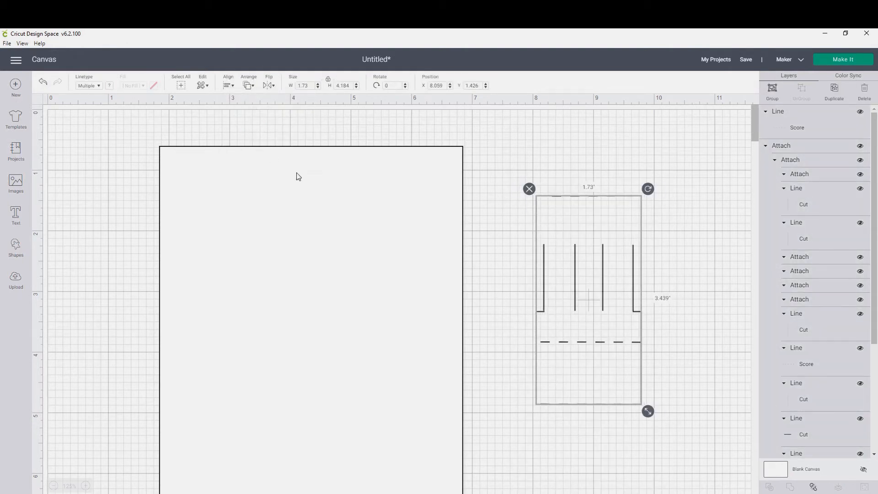
pyautogui.click(230, 87)
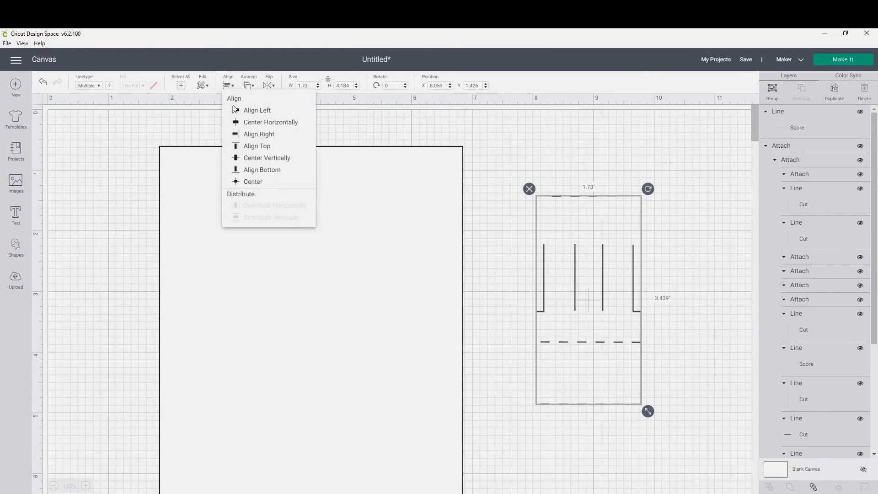
pyautogui.click(248, 146)
pyautogui.click(529, 189)
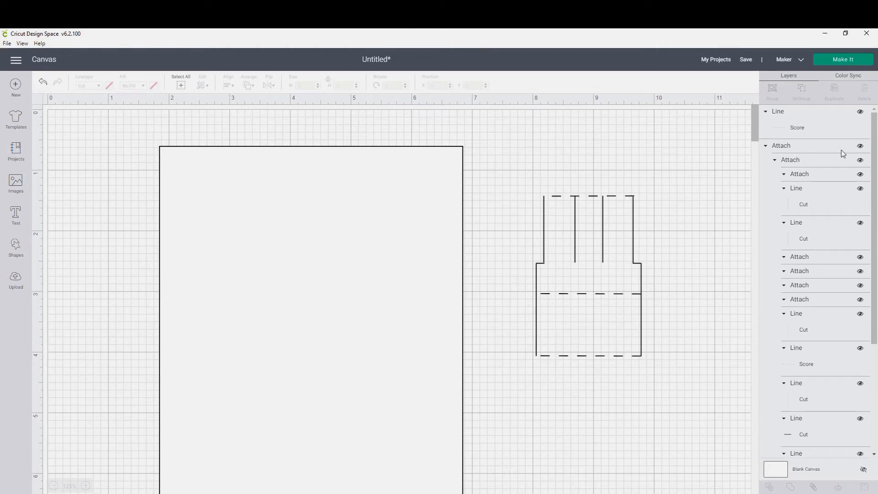
# Attach the horizontal score line across the top to the rest of the flap shape.
pyautogui.click(811, 122)
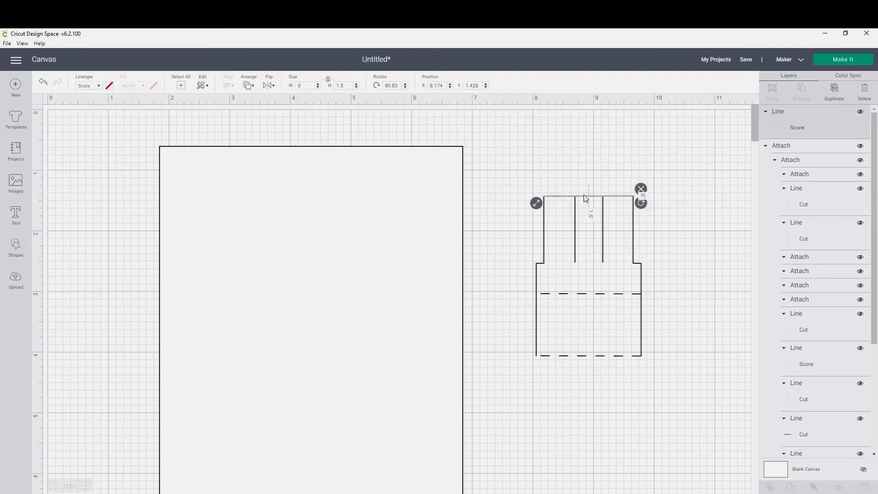
pyautogui.click(515, 182)
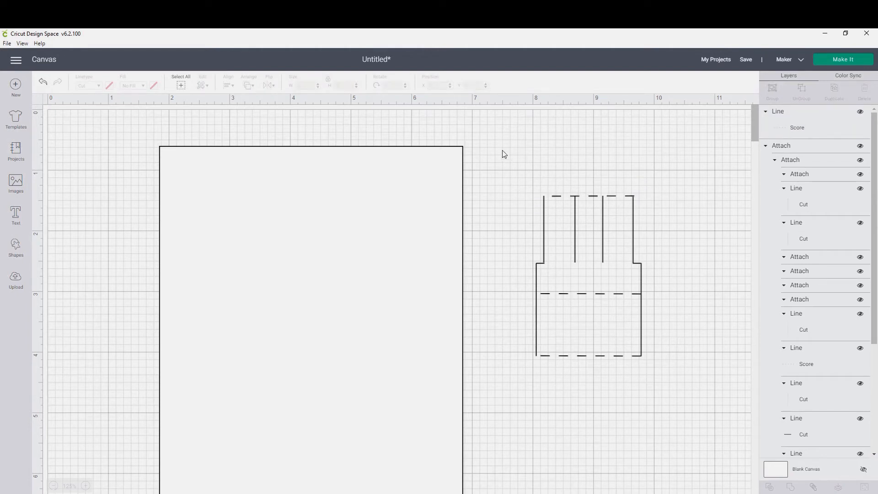
pyautogui.moveTo(502, 151)
pyautogui.mouseDown()
pyautogui.moveTo(654, 297)
pyautogui.moveTo(670, 389)
pyautogui.mouseUp()
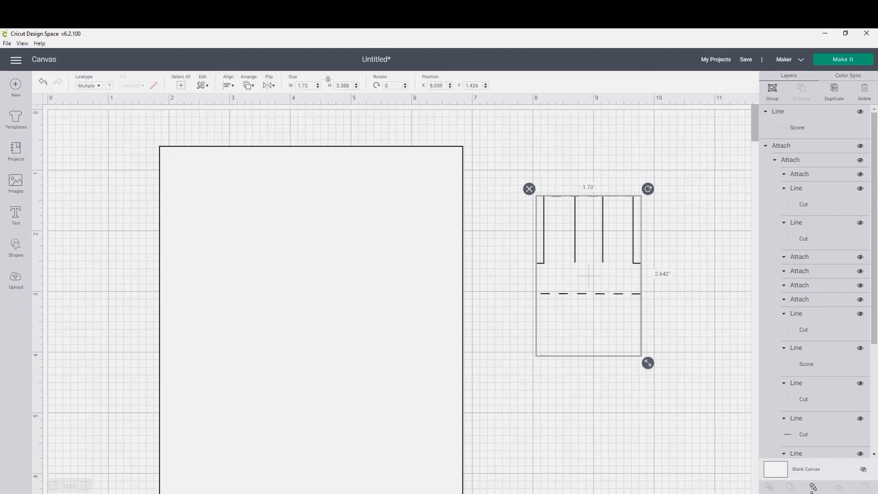
pyautogui.click(815, 487)
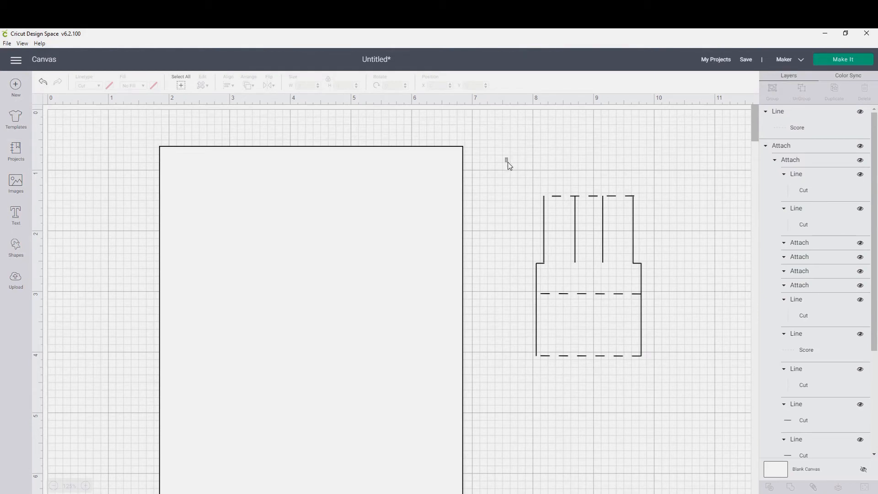
pyautogui.moveTo(508, 163)
pyautogui.mouseDown()
pyautogui.moveTo(622, 276)
pyautogui.moveTo(682, 406)
pyautogui.mouseUp()
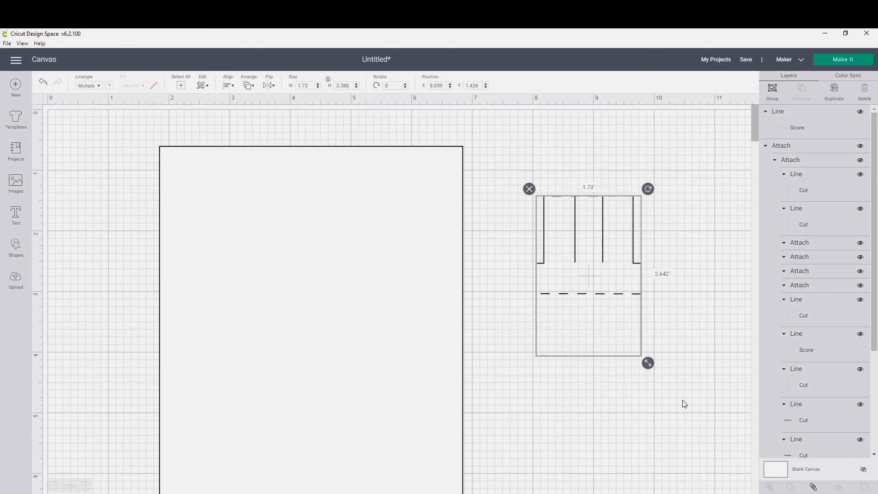
pyautogui.click(815, 488)
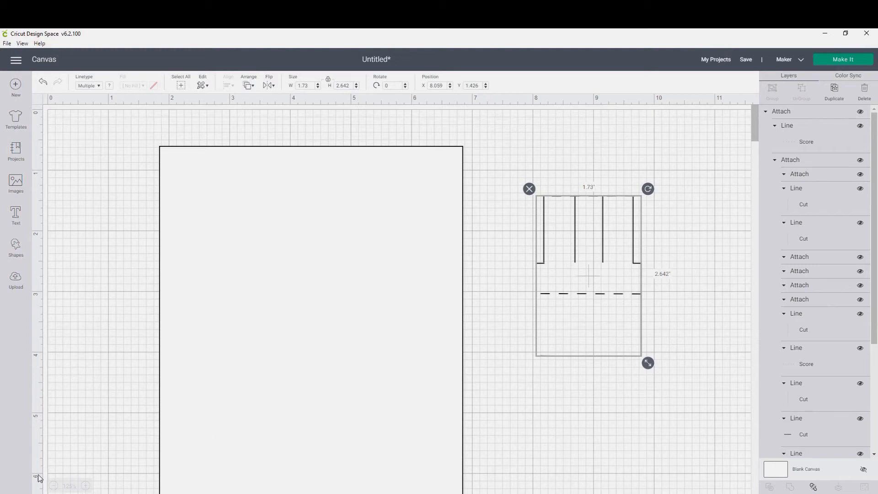
# Reposition the 5 × 8 in rectangle to X 1.861 in, Y 0.431 in.
pyautogui.click(54, 486)
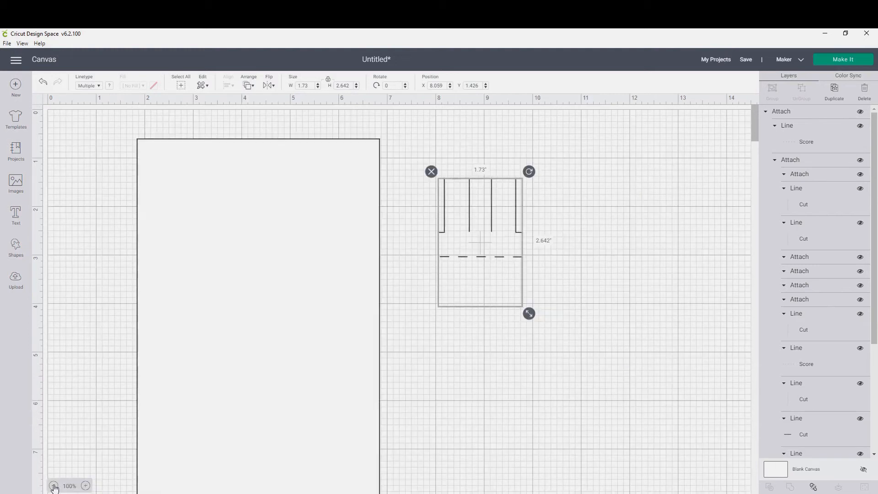
pyautogui.click(275, 197)
pyautogui.moveTo(276, 179); pyautogui.dragTo(276, 175)
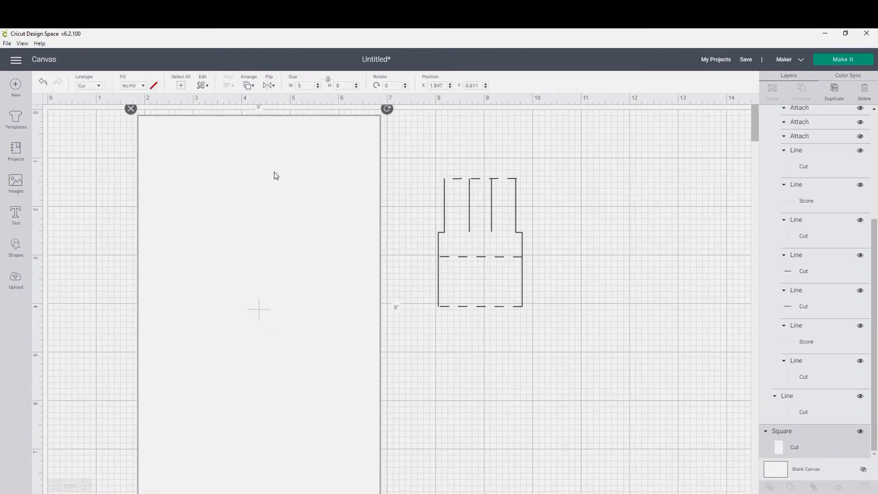
pyautogui.click(53, 486)
pyautogui.moveTo(227, 198); pyautogui.dragTo(228, 209)
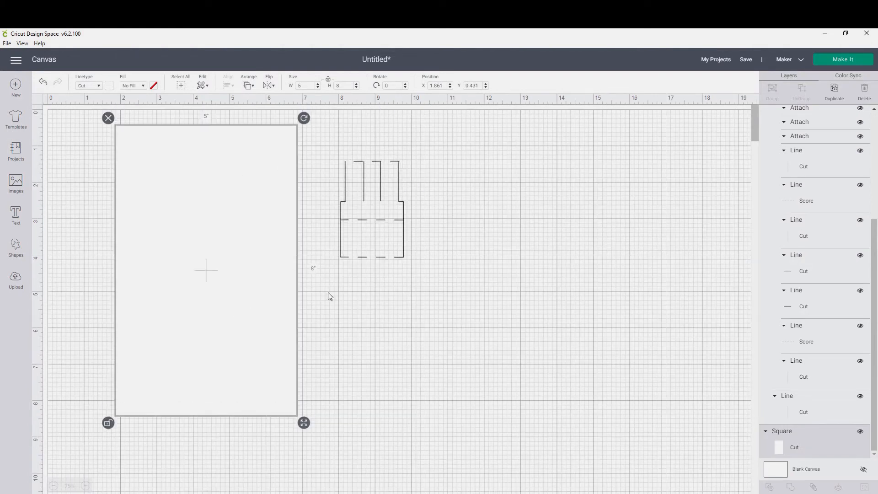
# Add a score line on the empty canvas at X 11.736 in and move the flap shape onto the rectangle at X 3.572 in, Y 2.829 in.
pyautogui.click(16, 250)
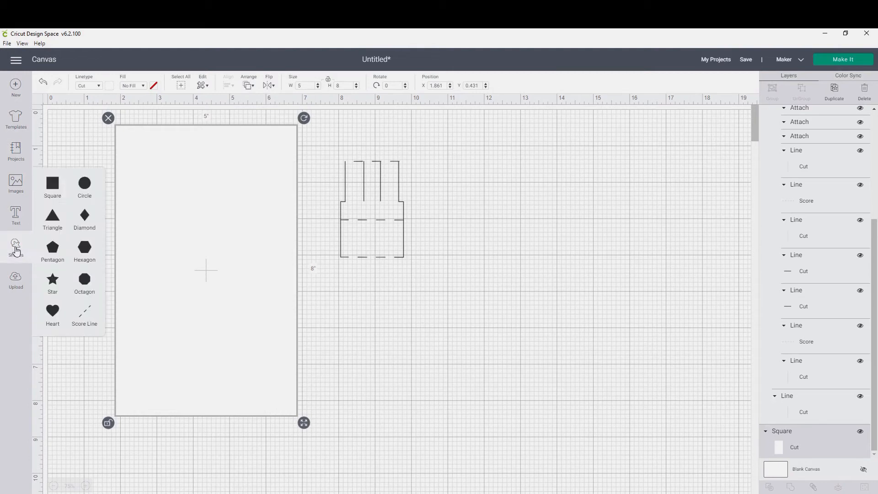
pyautogui.moveTo(85, 315); pyautogui.dragTo(478, 240)
pyautogui.moveTo(374, 210); pyautogui.dragTo(212, 263)
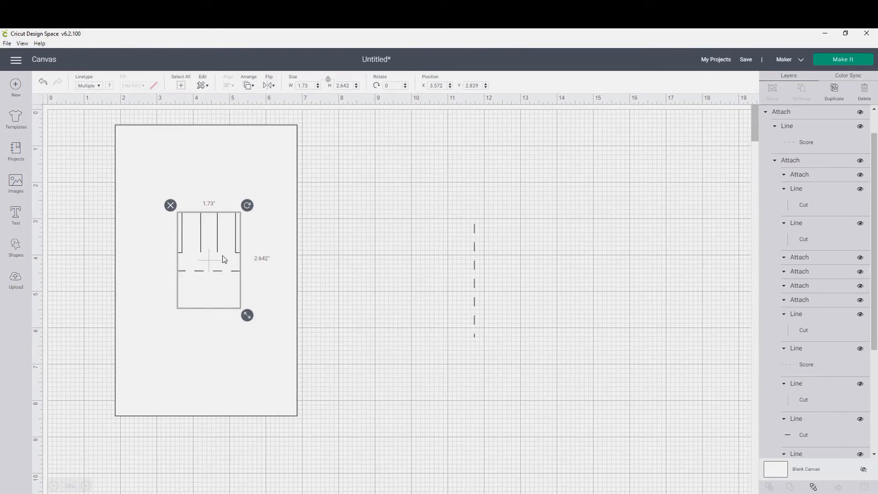
# Set the length of the new vertical score line to 1.7 in.
pyautogui.click(475, 242)
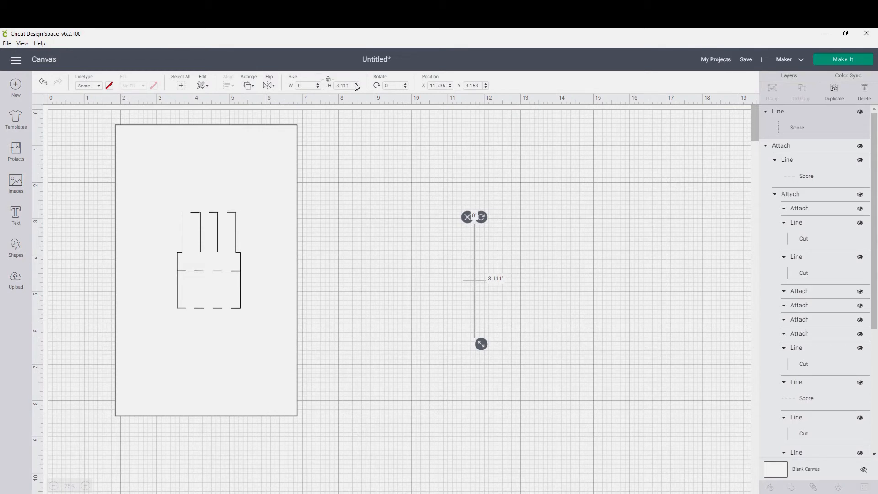
pyautogui.click(336, 85)
pyautogui.write('1.7')
pyautogui.press('Return')
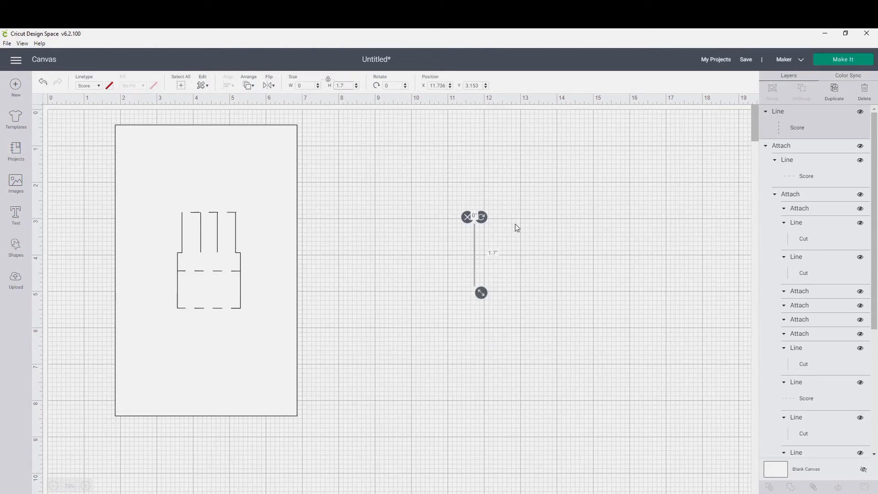
# Duplicate the 1.7 in score line and rotate the copy to horizontal.
pyautogui.rightClick(475, 236)
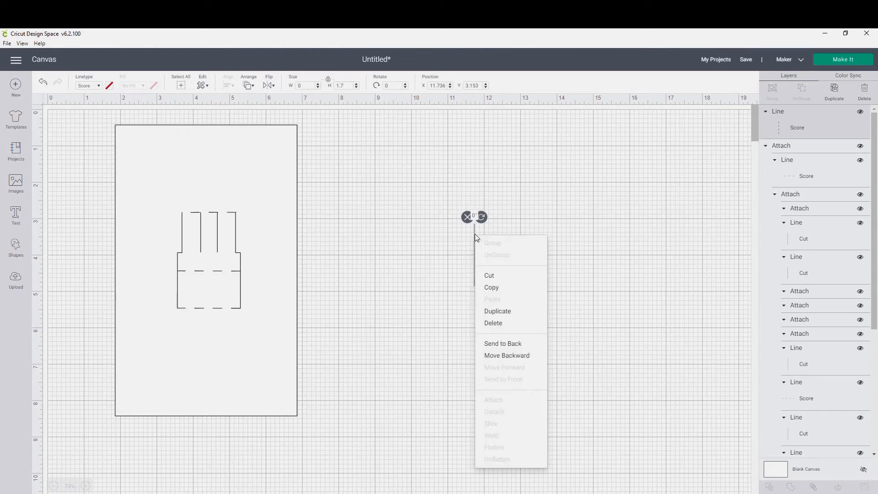
pyautogui.click(497, 312)
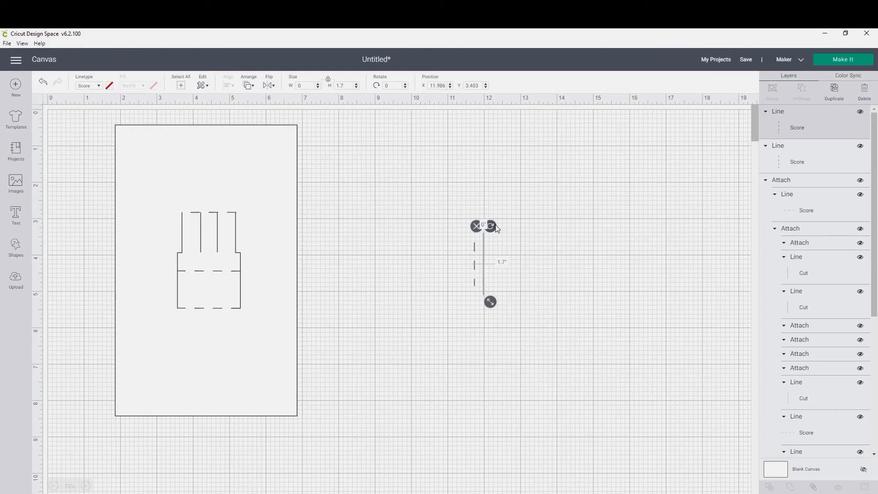
pyautogui.moveTo(491, 225); pyautogui.dragTo(526, 271)
# Move the flap shape off the rectangle and place the original 1.7 in score line horizontally inside it at X 5.053 in, Y 4.37 in.
pyautogui.click(476, 235)
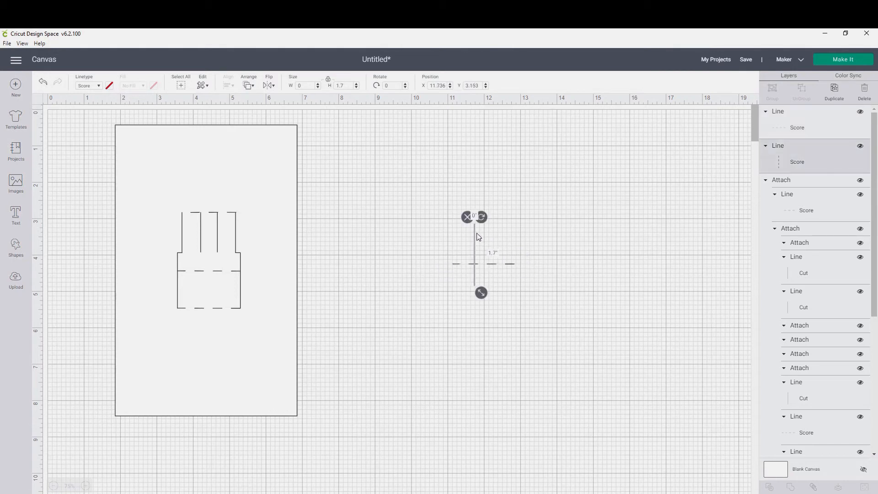
pyautogui.moveTo(483, 220); pyautogui.dragTo(280, 253)
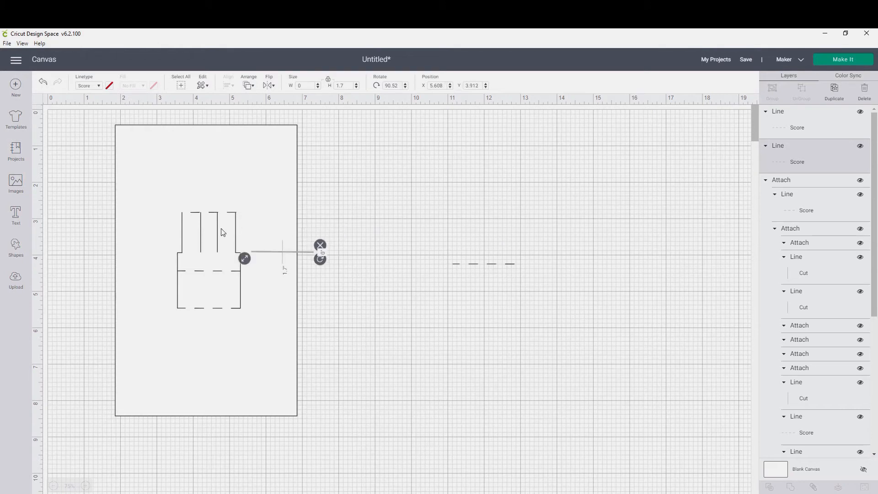
pyautogui.moveTo(222, 230); pyautogui.dragTo(495, 162)
pyautogui.moveTo(272, 253); pyautogui.dragTo(256, 271)
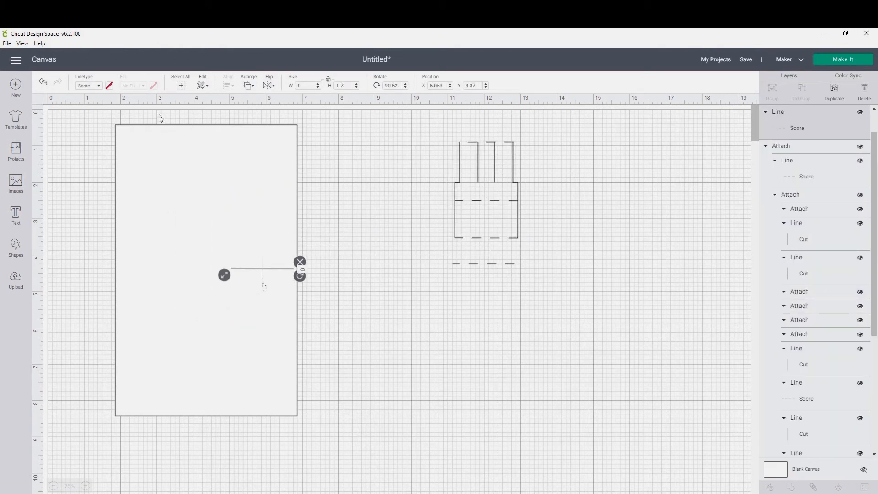
# Align the 1.7 in score line to the rectangle's left edge at mid-height and attach it to the rectangle.
pyautogui.click(233, 87)
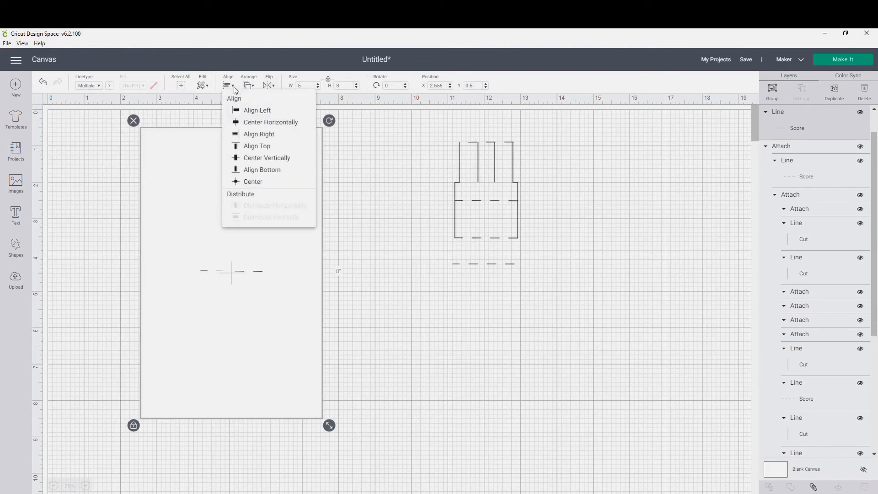
pyautogui.click(255, 183)
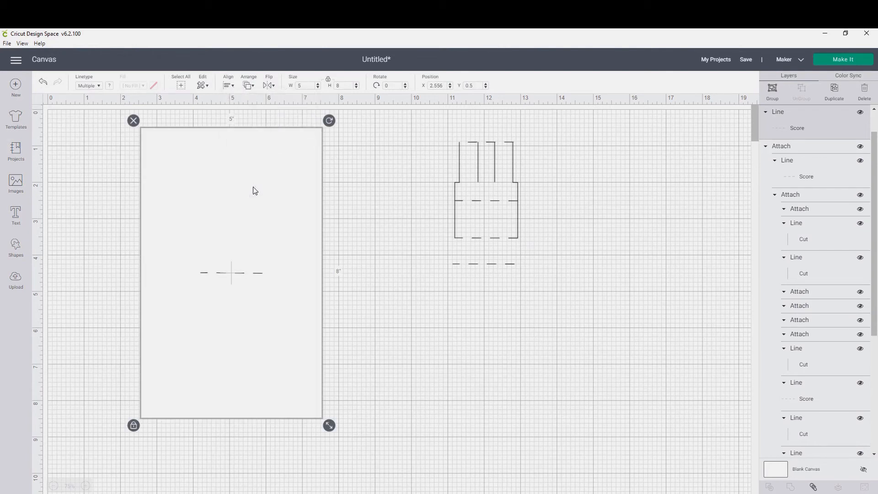
pyautogui.click(233, 89)
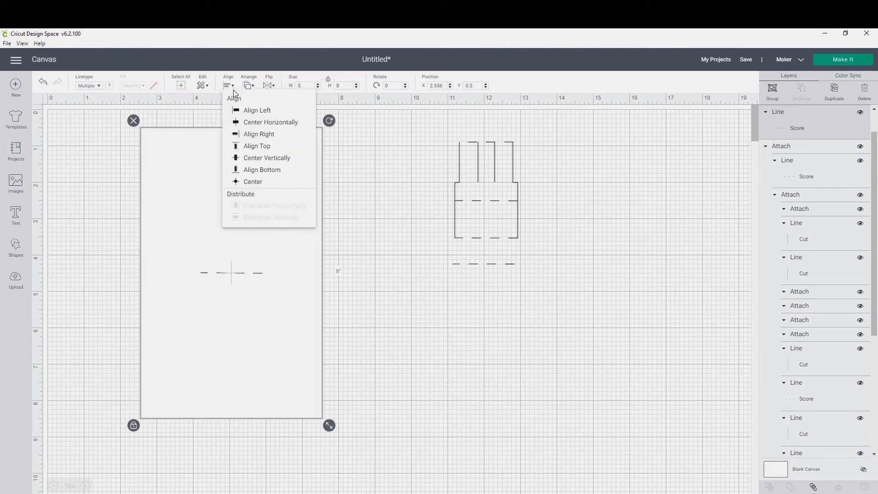
pyautogui.click(236, 114)
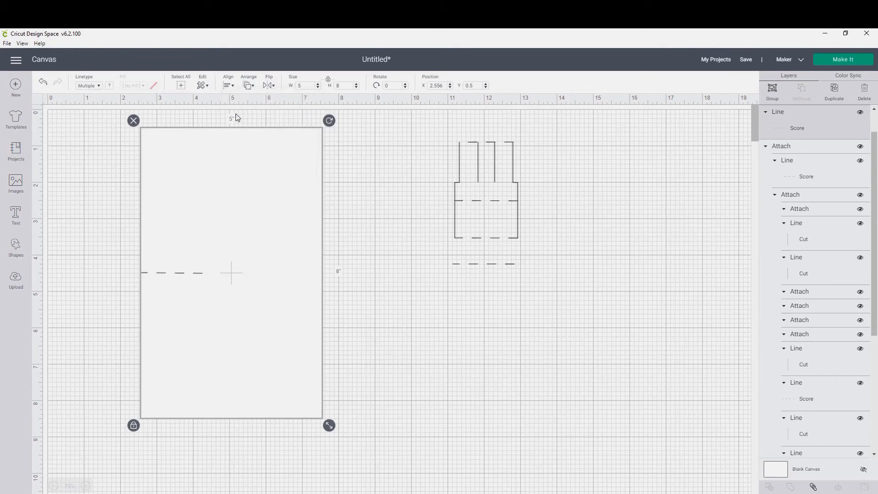
pyautogui.click(812, 488)
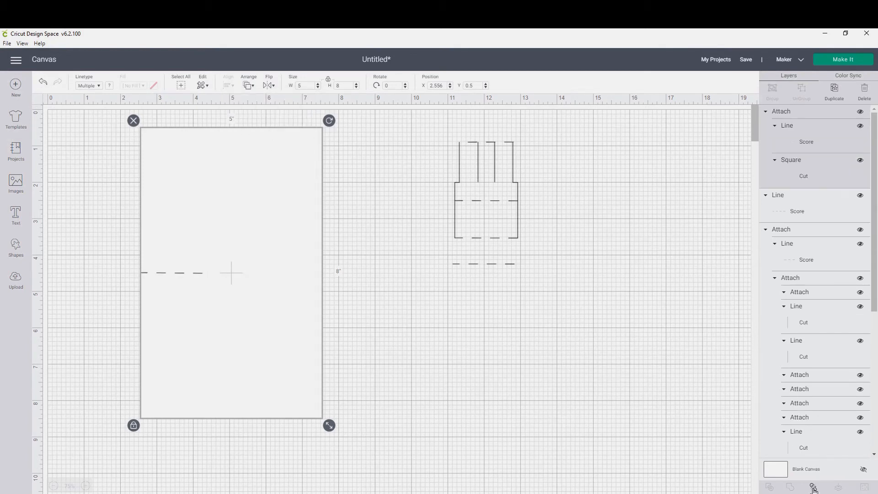
pyautogui.click(530, 288)
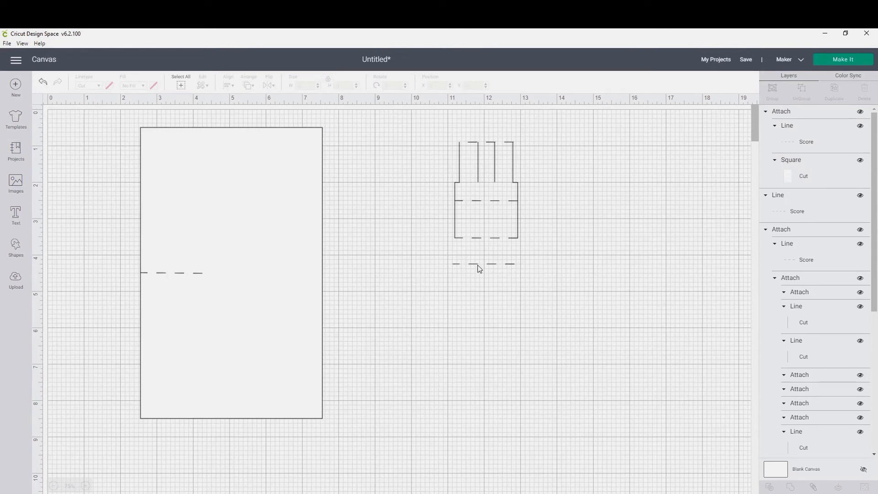
# Move the second 1.7 in score line onto the right half of the rectangle and send the rectangle to the back.
pyautogui.moveTo(476, 265); pyautogui.dragTo(305, 270)
pyautogui.moveTo(122, 116); pyautogui.dragTo(350, 432)
pyautogui.click(392, 347)
pyautogui.click(272, 195)
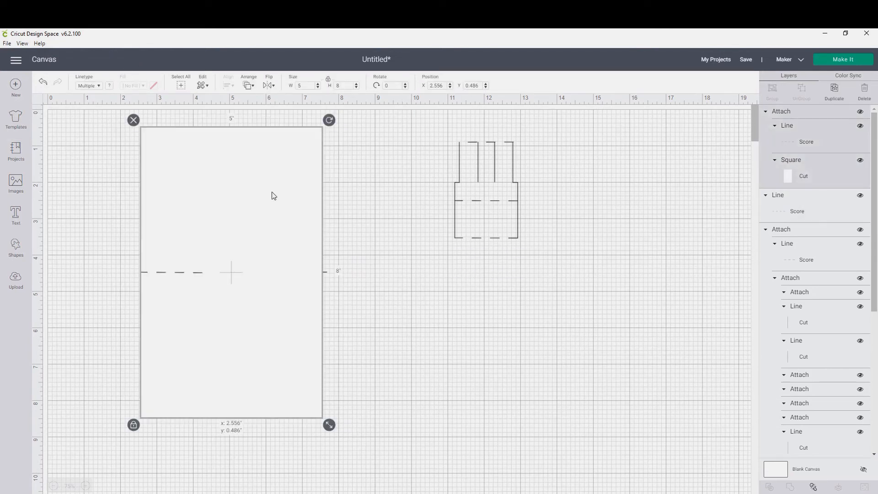
pyautogui.rightClick(273, 197)
pyautogui.click(303, 302)
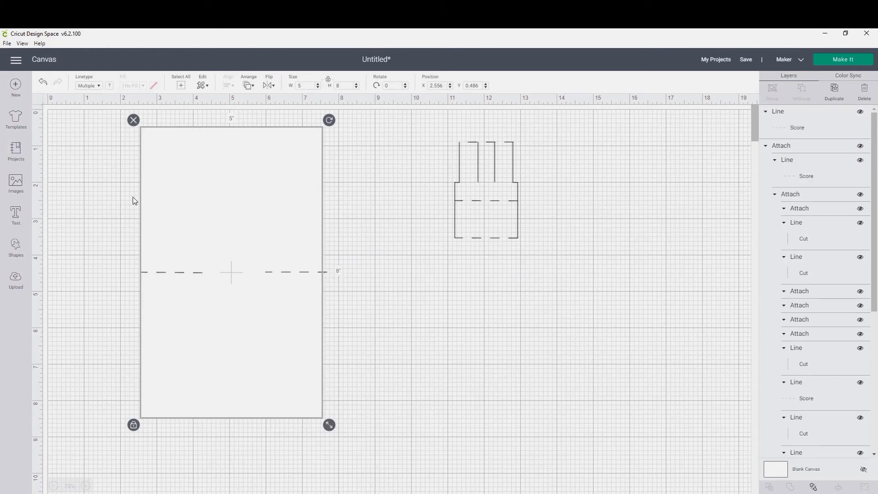
# Center the second score line on the rectangle and align it to the rectangle's right edge.
pyautogui.click(114, 165)
pyautogui.moveTo(103, 131); pyautogui.dragTo(358, 439)
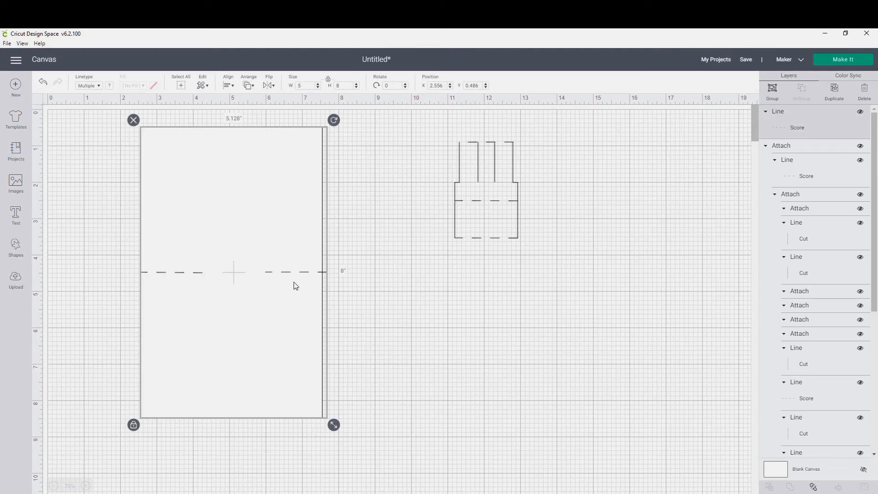
pyautogui.click(229, 85)
pyautogui.click(256, 182)
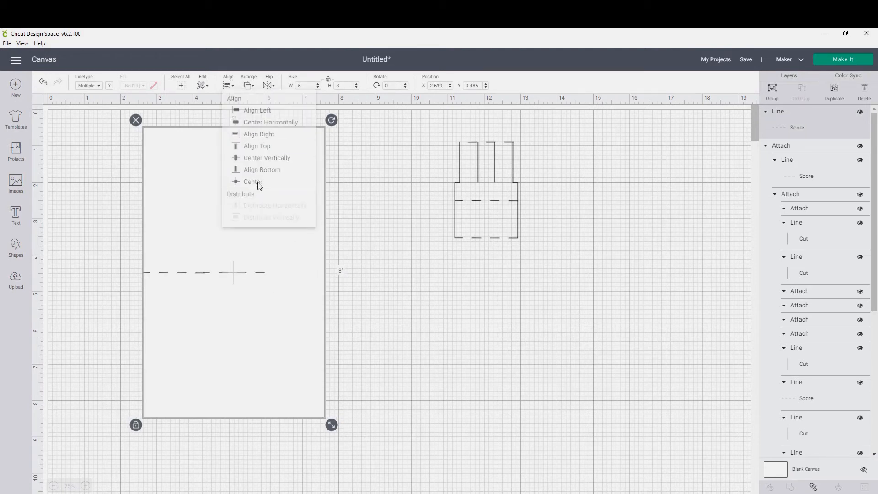
pyautogui.click(229, 85)
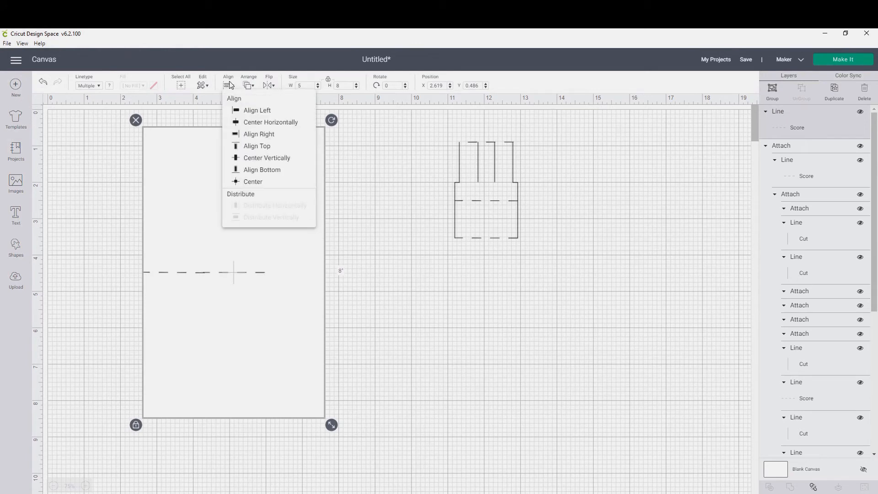
pyautogui.click(249, 134)
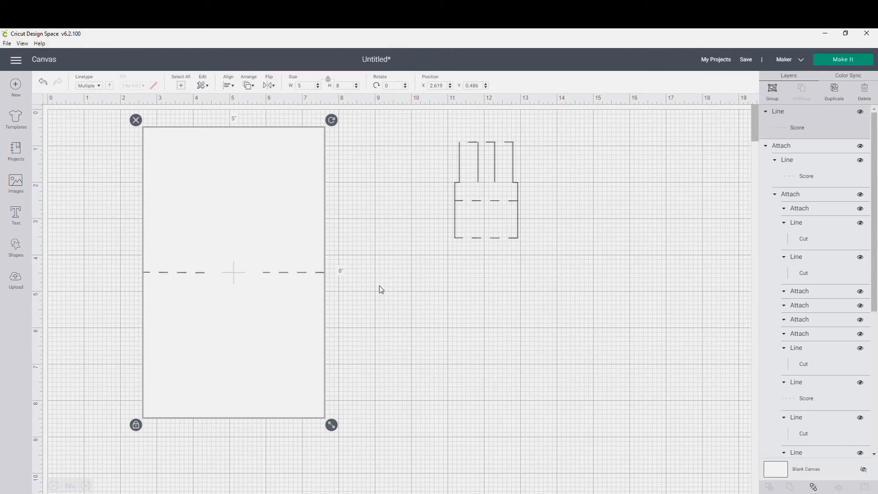
# Detach the earlier attachment and attach both score lines to the rectangle together.
pyautogui.click(813, 489)
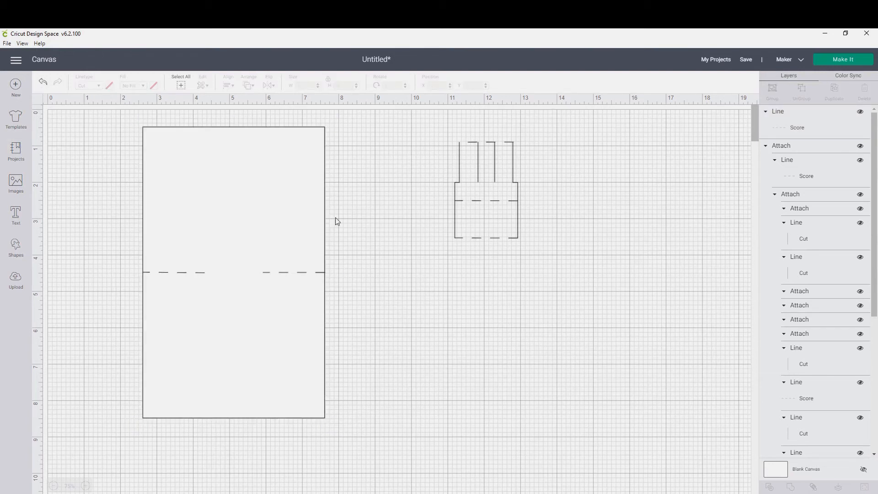
pyautogui.moveTo(105, 108); pyautogui.dragTo(362, 447)
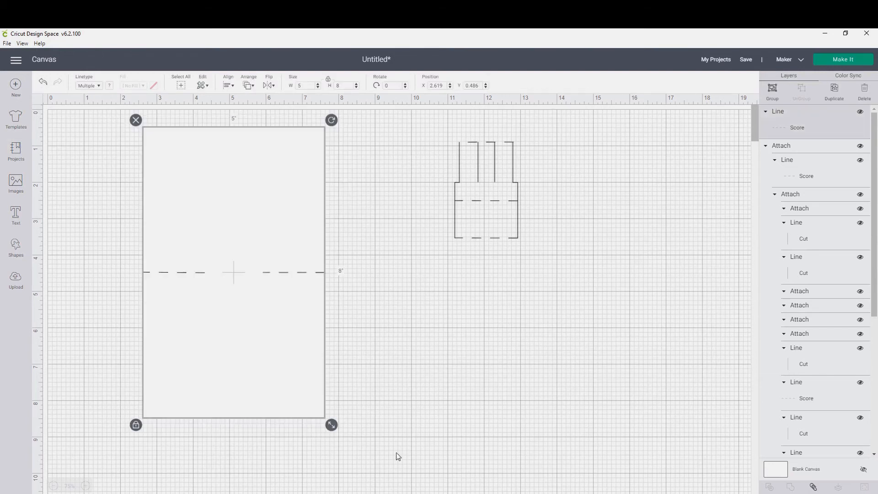
pyautogui.click(815, 487)
pyautogui.click(434, 290)
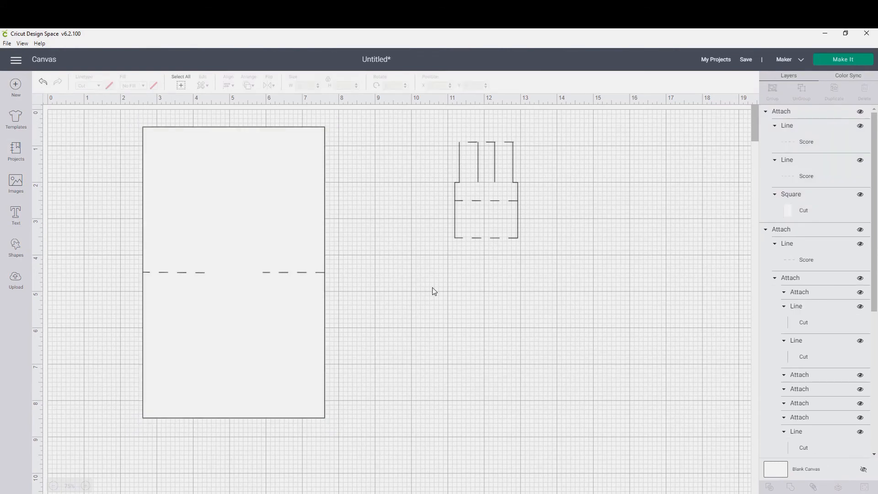
# Send the scored rectangle to the back and place the flap shape between its score lines at X 4.322 in, Y 2.871 in.
pyautogui.moveTo(492, 174); pyautogui.dragTo(526, 217)
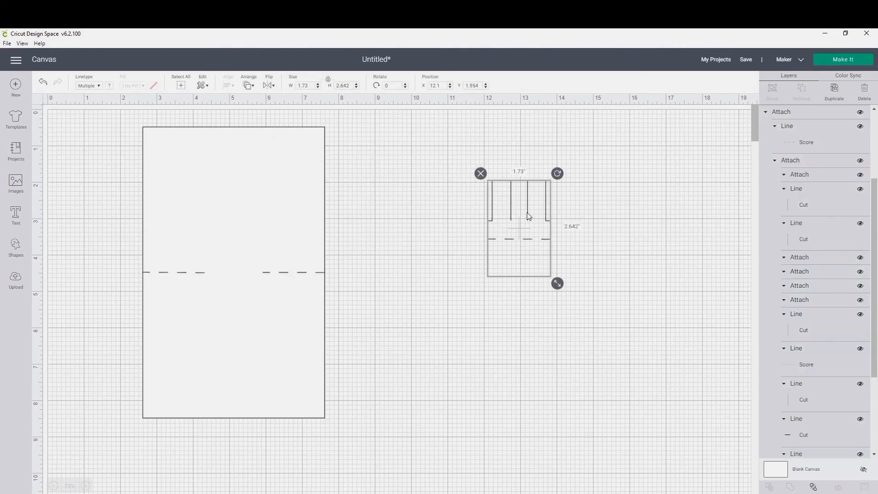
pyautogui.click(300, 217)
pyautogui.rightClick(239, 216)
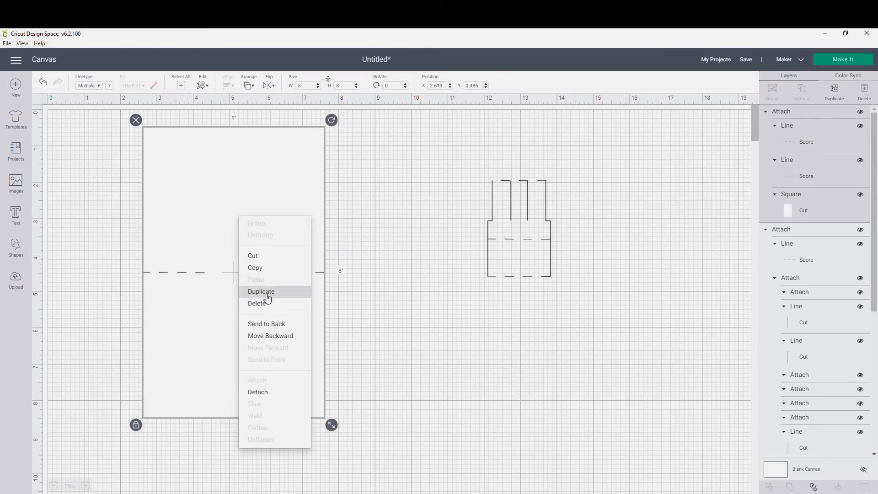
pyautogui.click(274, 324)
pyautogui.moveTo(512, 217); pyautogui.dragTo(229, 249)
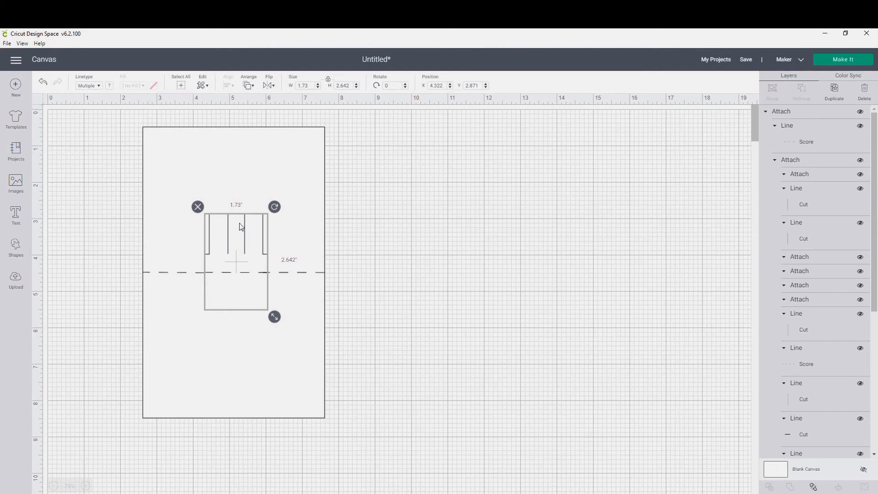
pyautogui.click(420, 246)
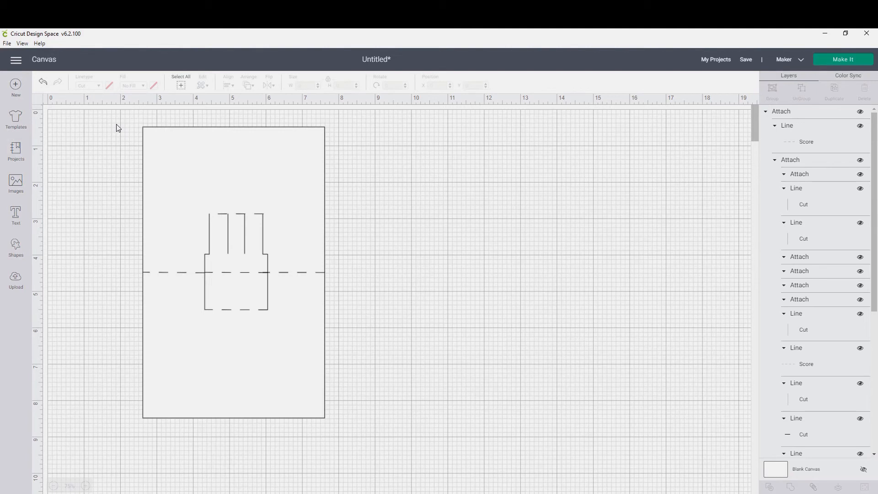
# Detach the rectangle from its score lines and attach the rectangle, score lines and flap shape as one card.
pyautogui.moveTo(116, 124); pyautogui.dragTo(352, 449)
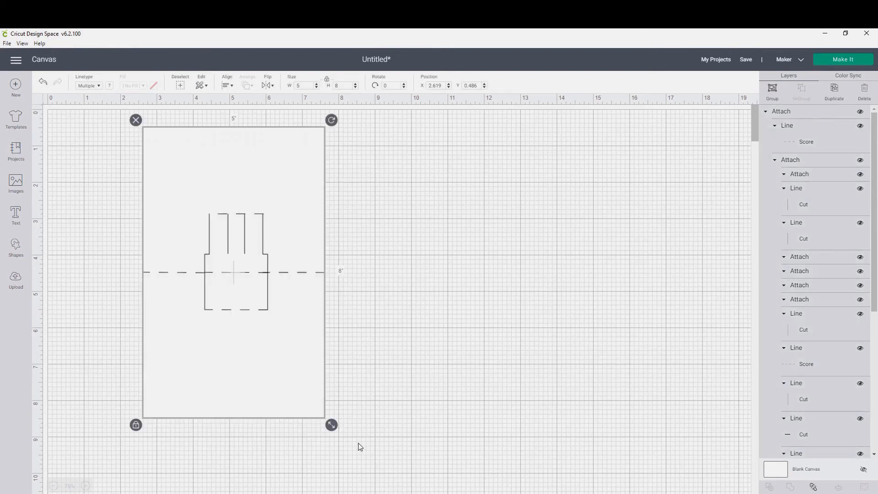
pyautogui.scroll(-10, 814, 138)
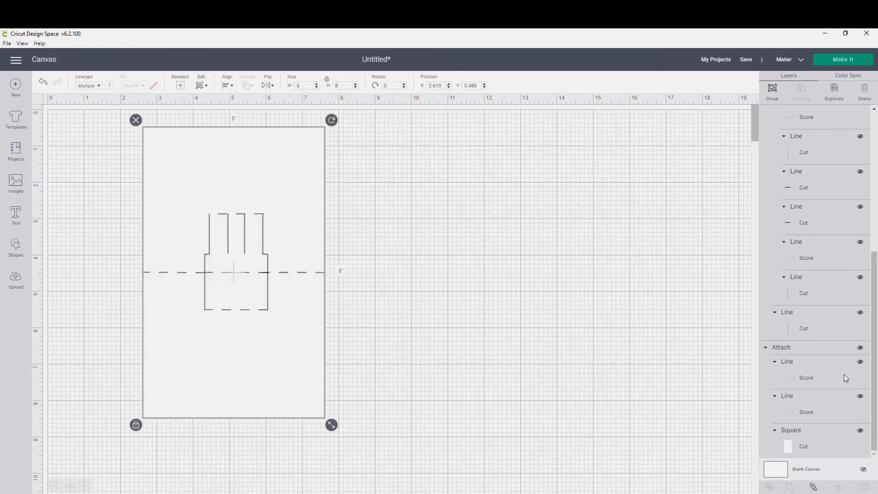
pyautogui.click(814, 488)
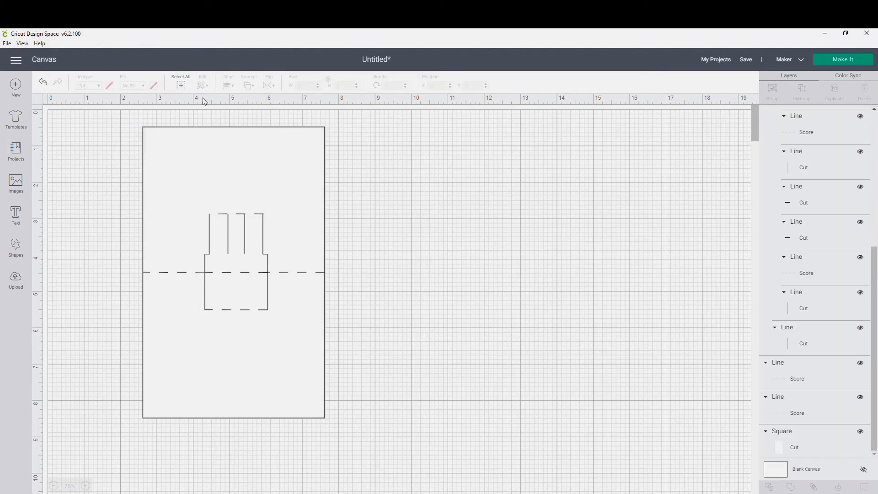
pyautogui.moveTo(112, 116); pyautogui.dragTo(354, 455)
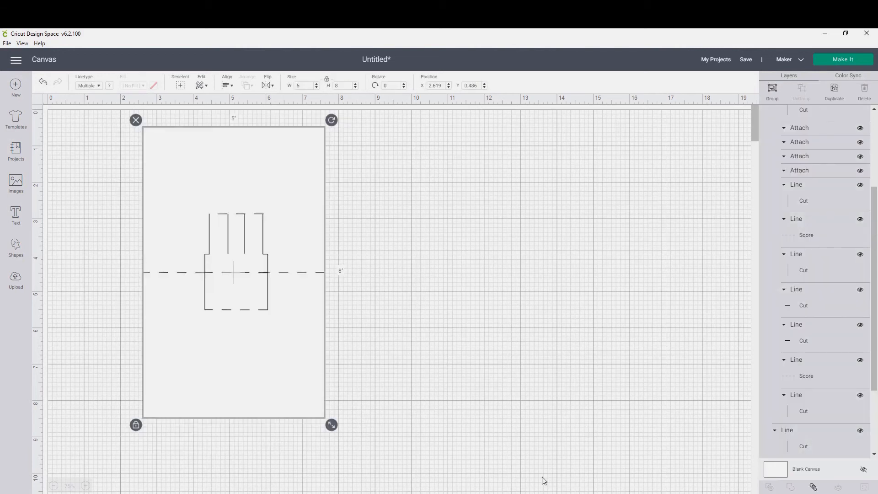
pyautogui.click(815, 488)
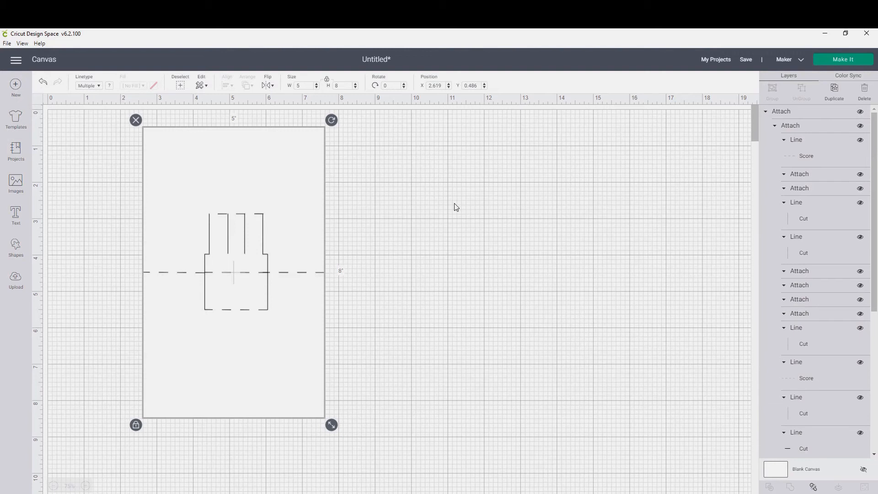
pyautogui.click(390, 161)
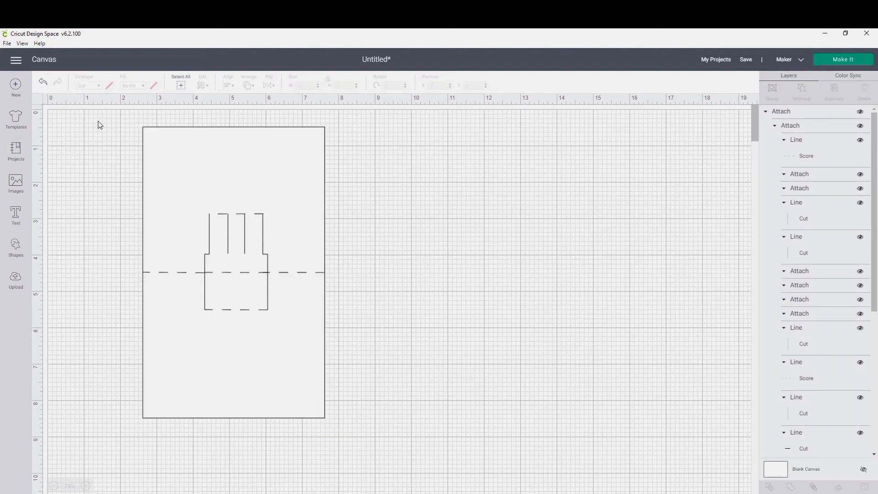
pyautogui.moveTo(266, 157); pyautogui.dragTo(332, 146)
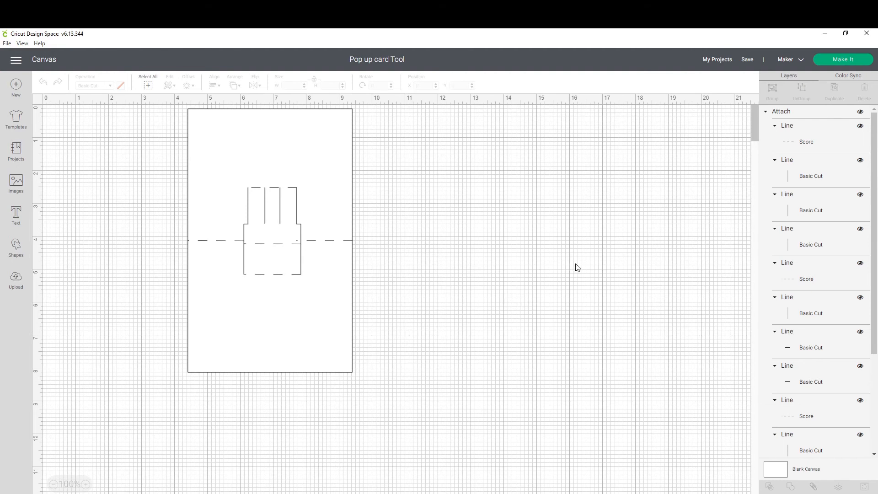
# Save a copy of the pop-up card project under the title "the example for video".
pyautogui.click(750, 62)
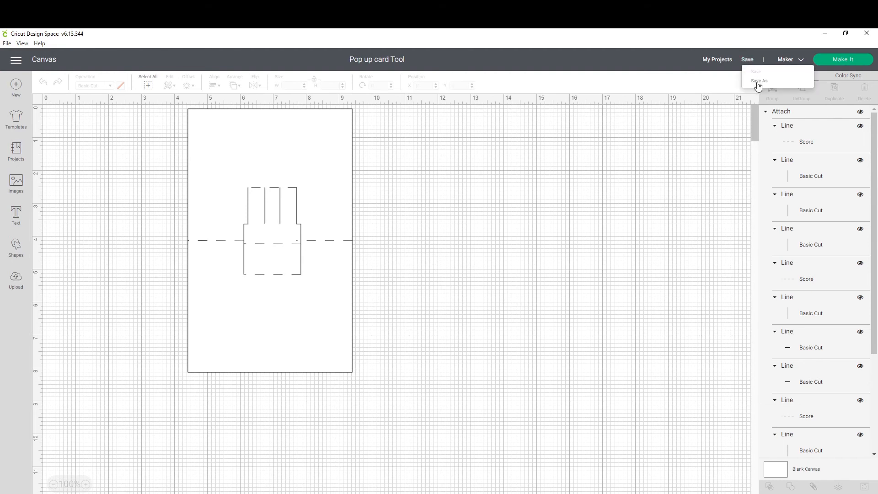
pyautogui.click(757, 81)
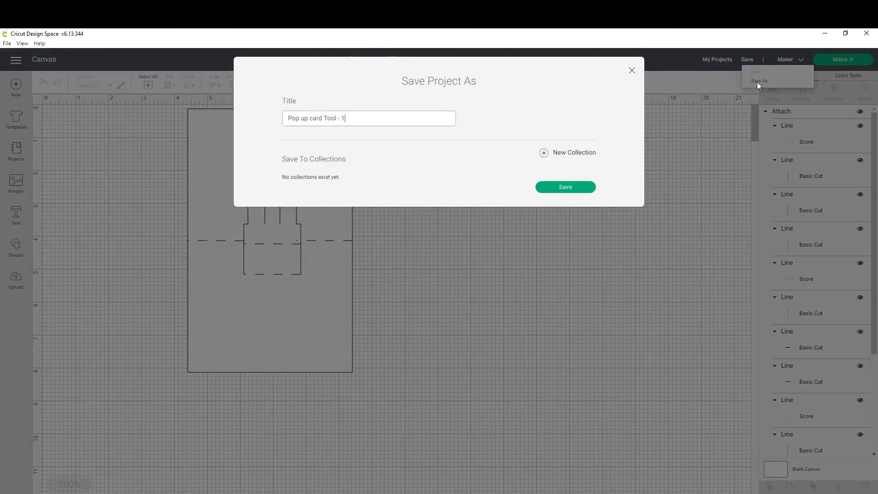
pyautogui.click(353, 113)
pyautogui.moveTo(354, 122); pyautogui.dragTo(260, 124)
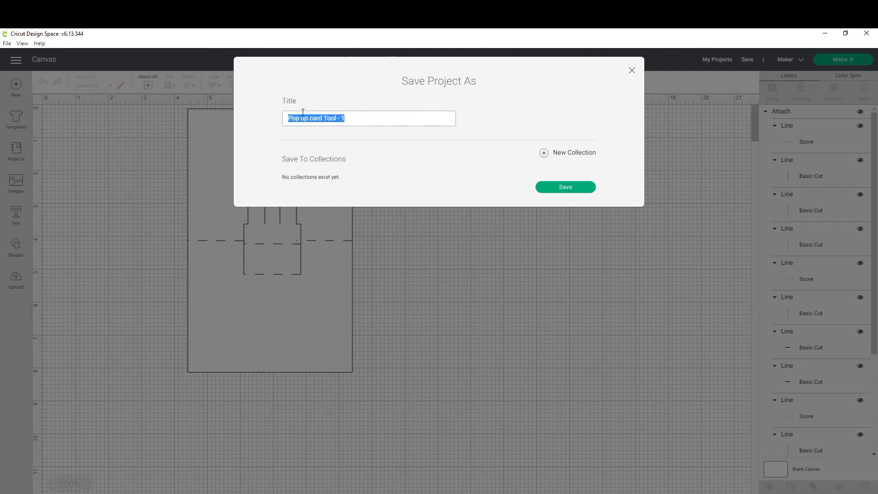
pyautogui.write('the example for video')
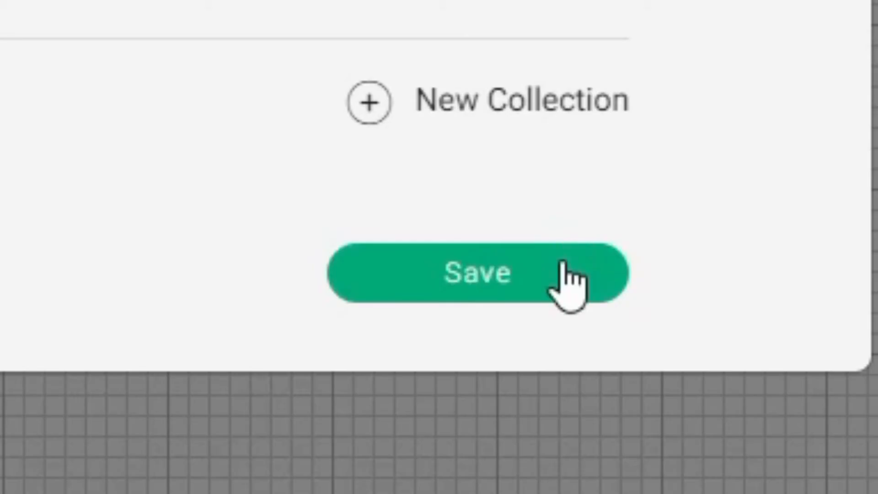
pyautogui.click(583, 187)
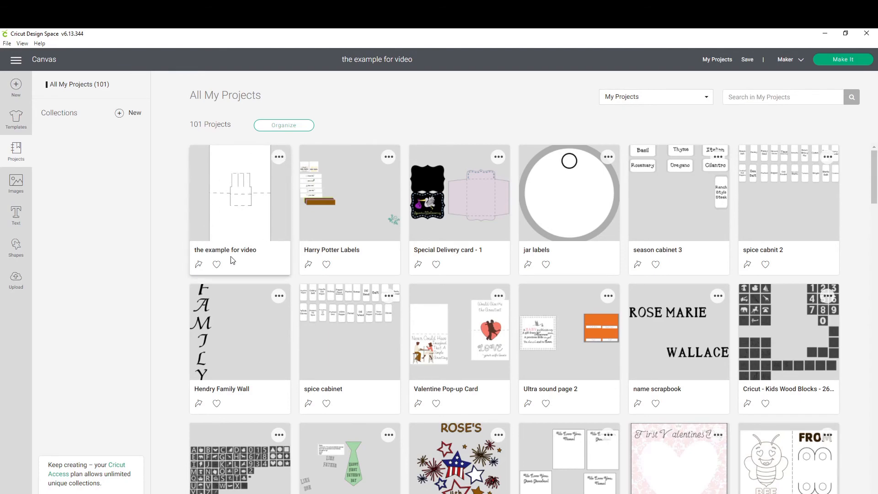
pyautogui.scroll(-10, 681, 289)
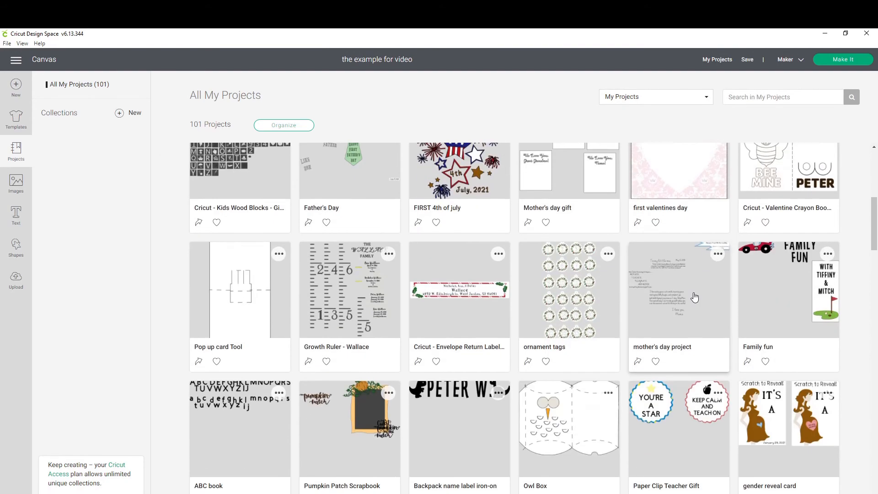
pyautogui.scroll(3, 694, 297)
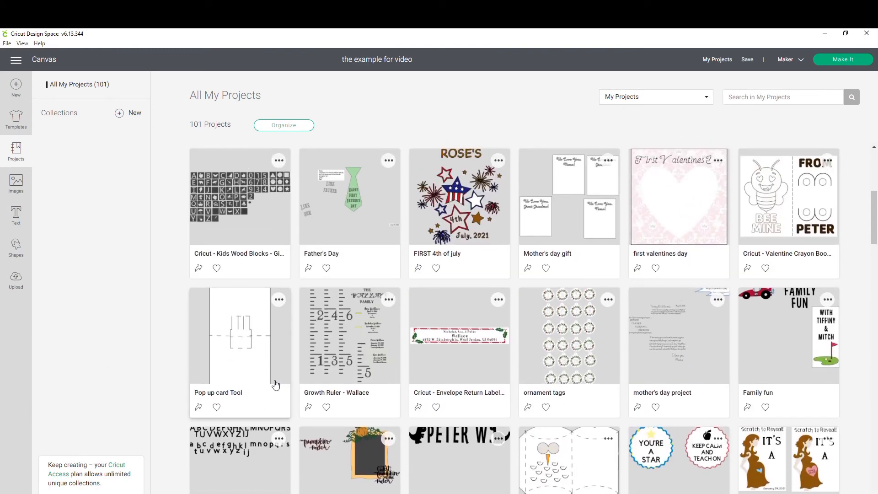
pyautogui.scroll(6, 276, 385)
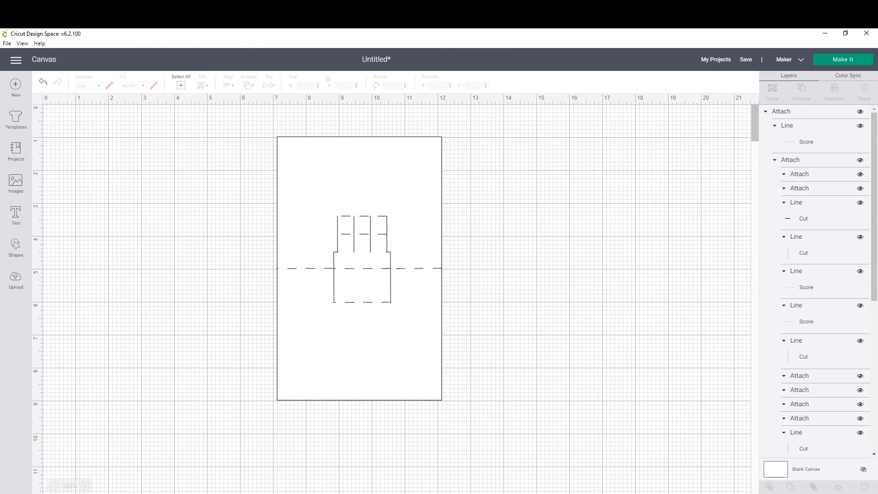
# Detach the outer attachment of the card whose flap has an extra score line across its strips.
pyautogui.click(368, 248)
pyautogui.click(813, 487)
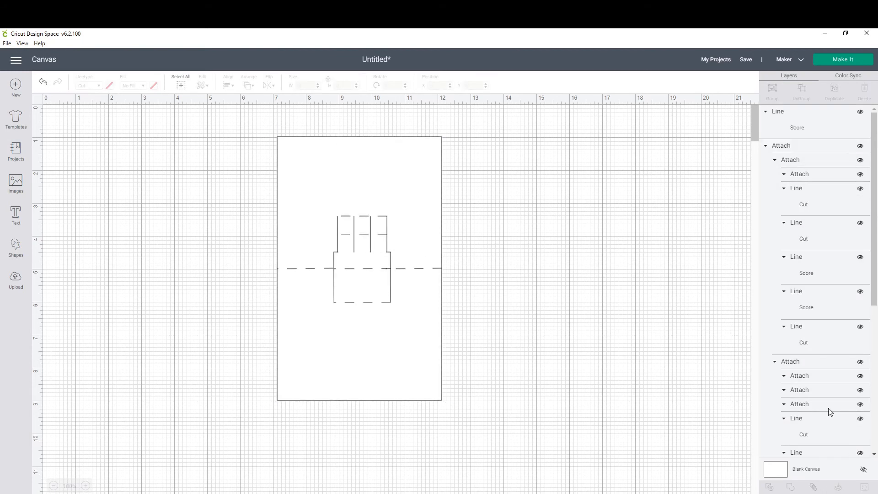
# Move the flap shape off the card rectangle to about X 14.066 in, Y 2.838 in.
pyautogui.click(353, 229)
pyautogui.moveTo(353, 229); pyautogui.dragTo(525, 213)
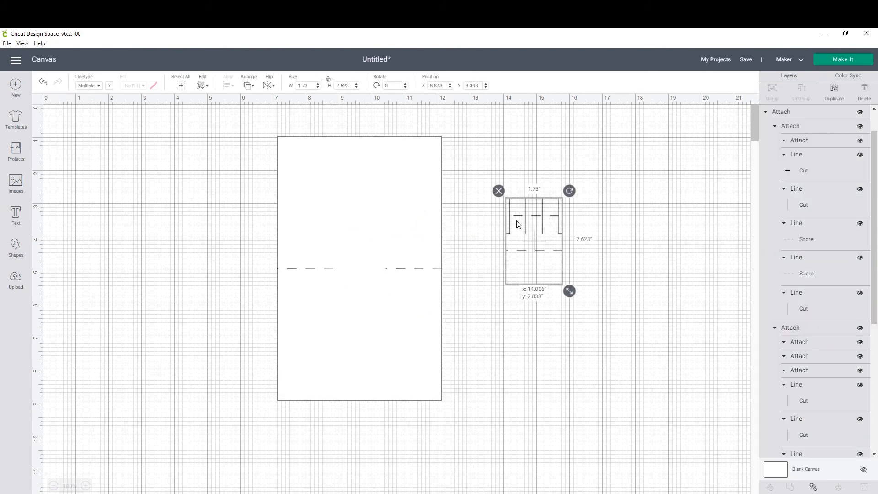
pyautogui.click(612, 254)
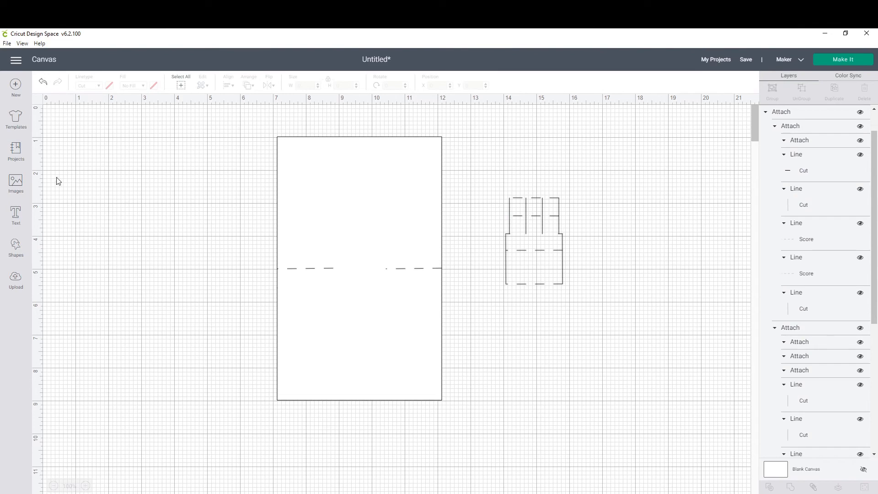
# Insert the Heart With Couple image and place it directly below the flap shape at about X 13.458 in, Y 6.014 in.
pyautogui.click(15, 250)
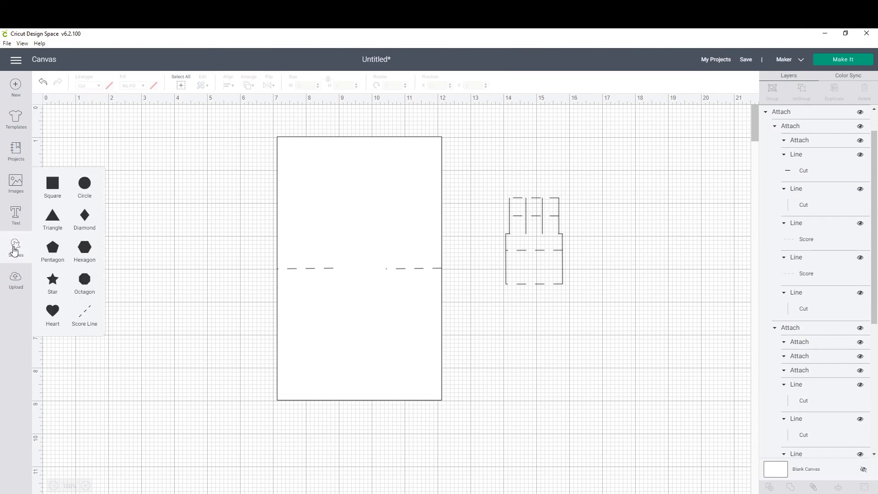
pyautogui.click(16, 183)
pyautogui.scroll(-3, 457, 320)
pyautogui.click(689, 393)
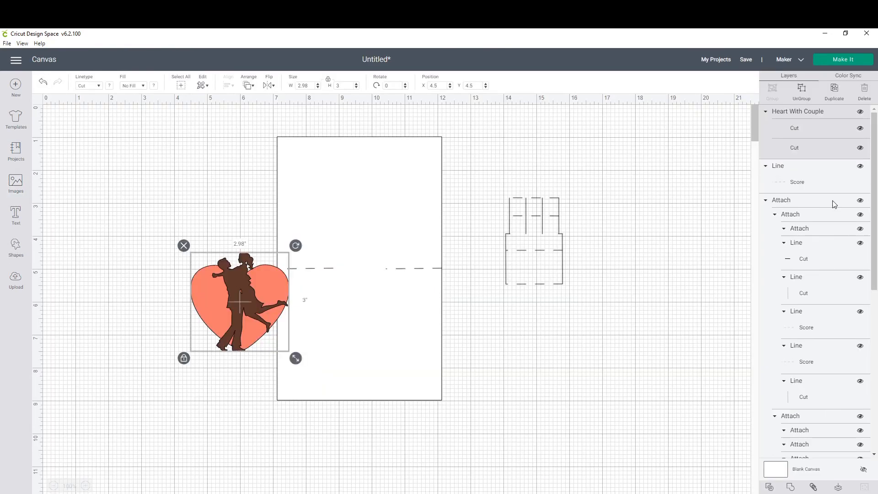
pyautogui.moveTo(240, 311); pyautogui.dragTo(524, 362)
pyautogui.moveTo(524, 354); pyautogui.dragTo(524, 354)
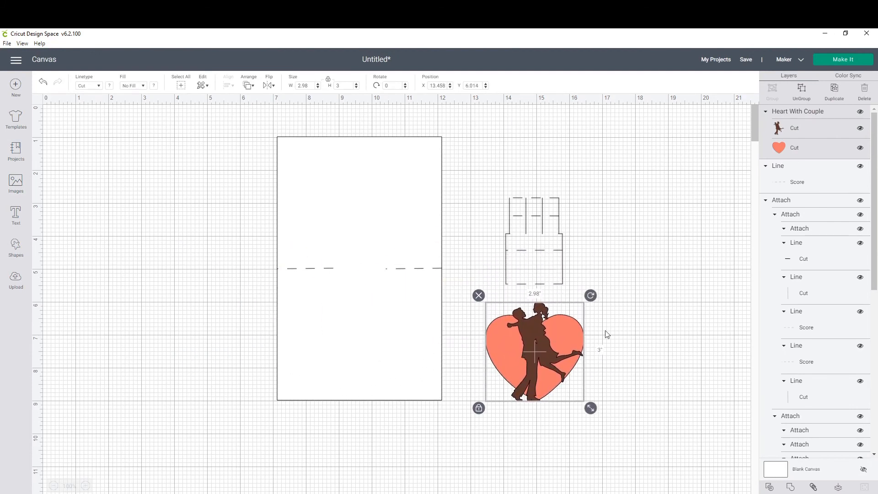
pyautogui.click(465, 210)
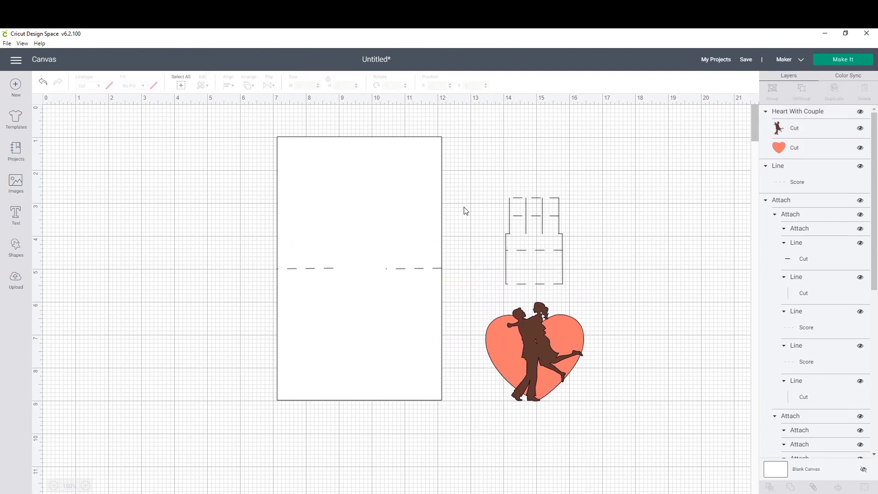
# Detach the flap's nested attachments until the lines of its lower section are separate layers.
pyautogui.moveTo(498, 180); pyautogui.dragTo(596, 299)
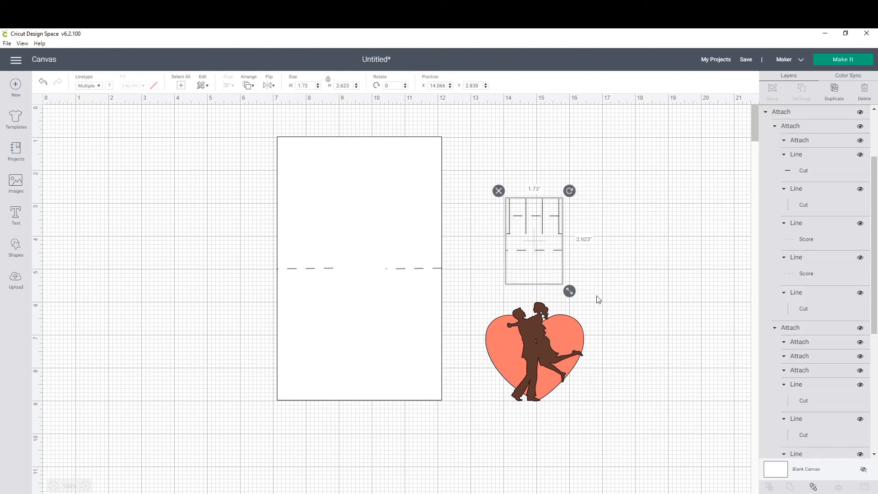
pyautogui.click(813, 487)
pyautogui.click(584, 270)
pyautogui.click(562, 265)
pyautogui.click(813, 487)
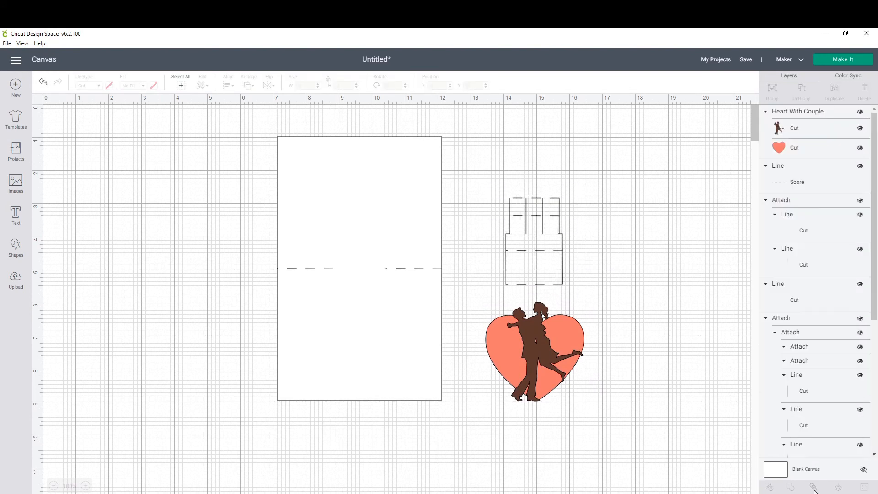
pyautogui.moveTo(497, 183); pyautogui.dragTo(591, 294)
pyautogui.click(591, 294)
pyautogui.click(563, 259)
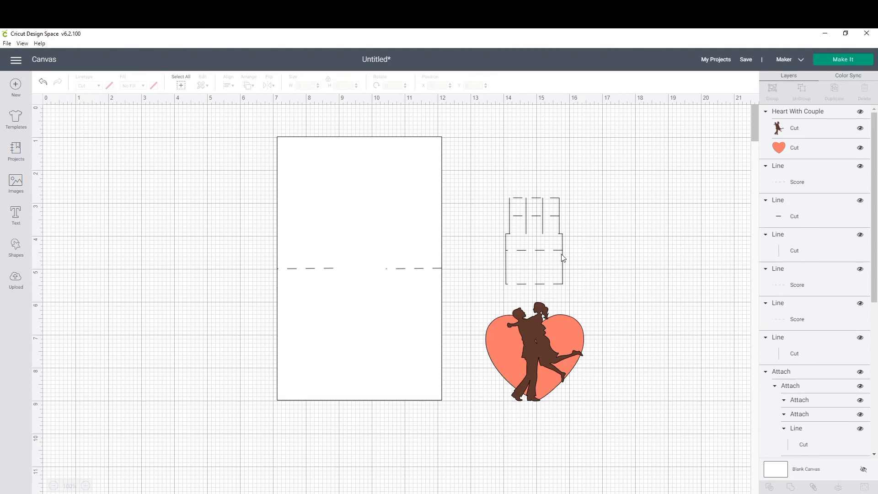
# Move the flap's lower right cut line onto the heart, angle it along the right edge, and send the heart image to the back.
pyautogui.click(561, 255)
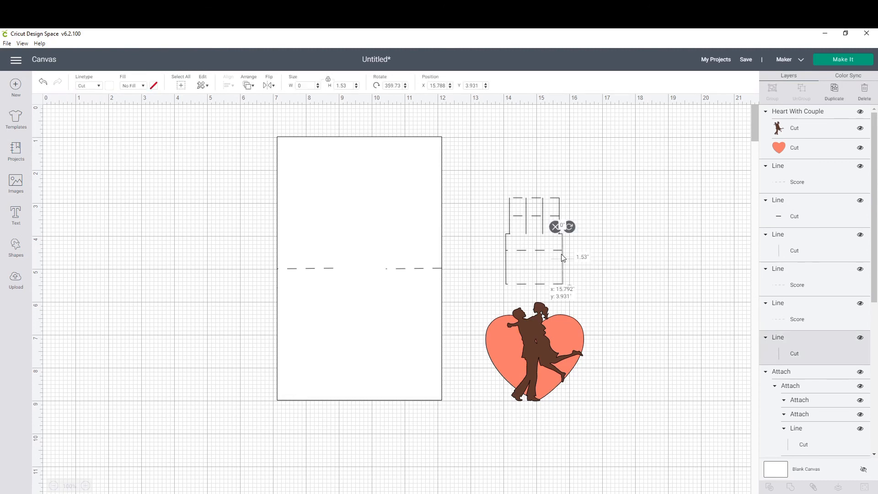
pyautogui.moveTo(561, 254); pyautogui.dragTo(616, 345)
pyautogui.moveTo(598, 368); pyautogui.dragTo(566, 365)
pyautogui.rightClick(549, 356)
pyautogui.click(597, 365)
pyautogui.click(744, 338)
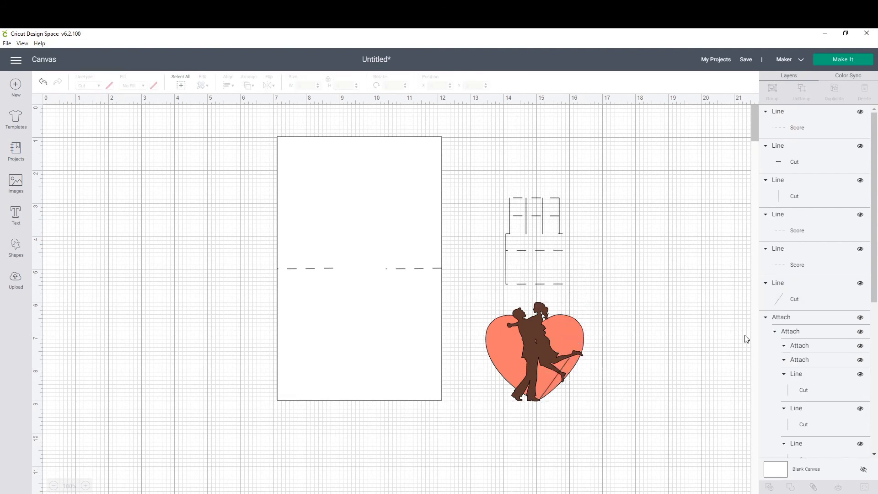
# Move the flap's lower left cut line onto the heart and angle it along the heart's left edge.
pyautogui.rightClick(507, 249)
pyautogui.moveTo(505, 249); pyautogui.dragTo(530, 371)
pyautogui.moveTo(537, 339); pyautogui.dragTo(516, 342)
pyautogui.moveTo(528, 371); pyautogui.dragTo(516, 378)
pyautogui.click(506, 390)
pyautogui.click(613, 394)
pyautogui.click(508, 366)
pyautogui.click(606, 402)
# Move the heart image aside to about X 15.5 in, Y 2.917 in, and bottom-align the two angled cut lines.
pyautogui.click(504, 339)
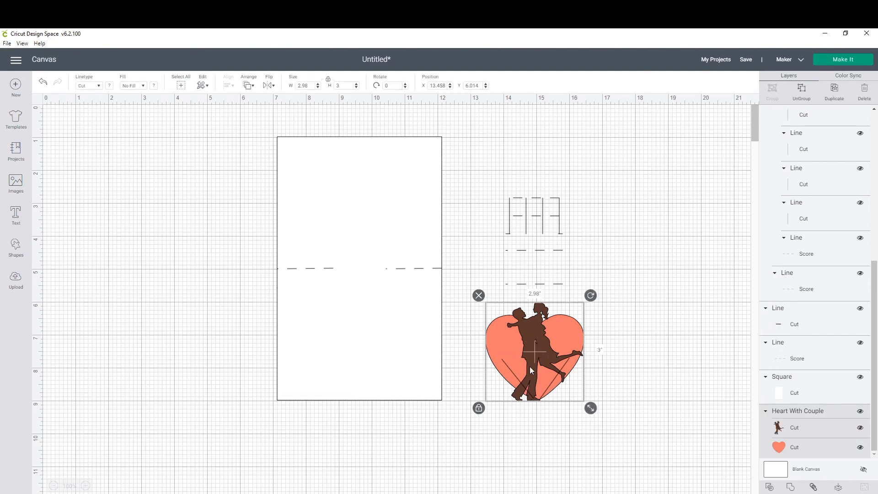
pyautogui.moveTo(533, 363); pyautogui.dragTo(600, 261)
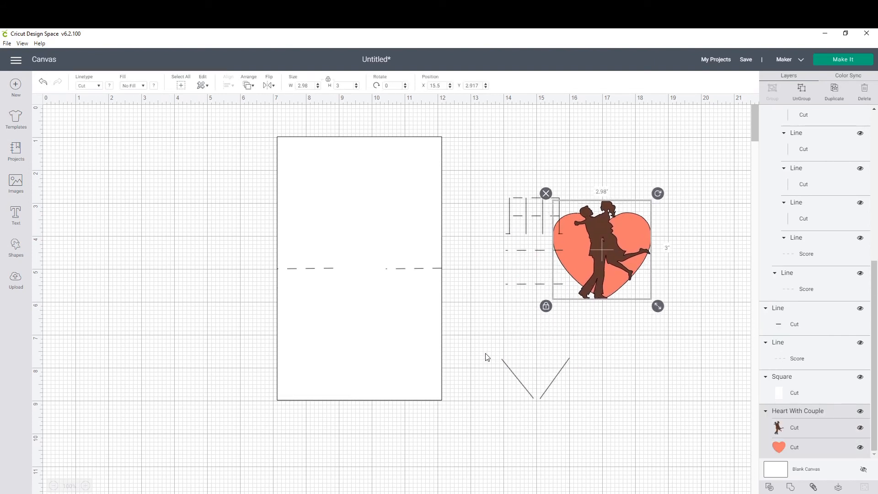
pyautogui.moveTo(487, 346); pyautogui.dragTo(577, 406)
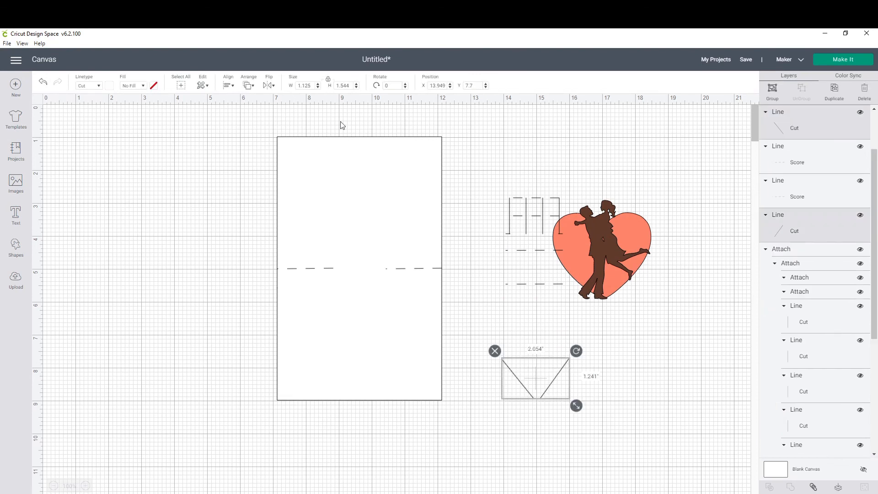
pyautogui.click(226, 85)
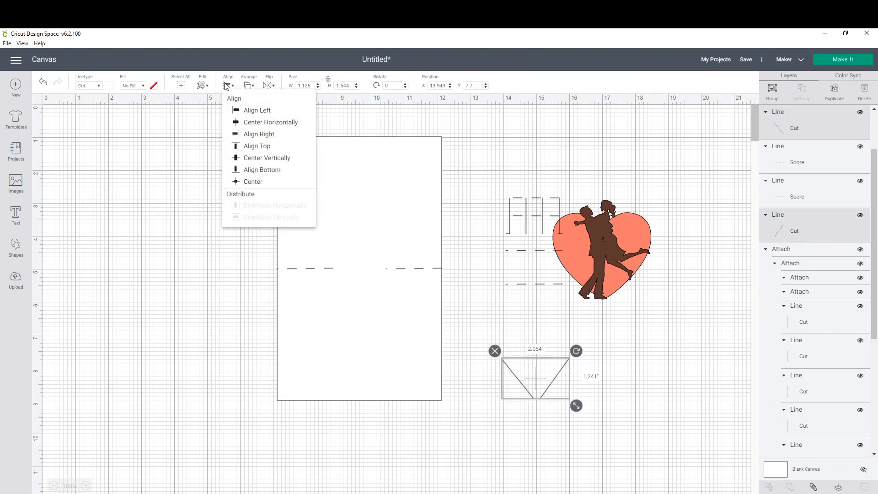
pyautogui.click(242, 169)
pyautogui.click(651, 344)
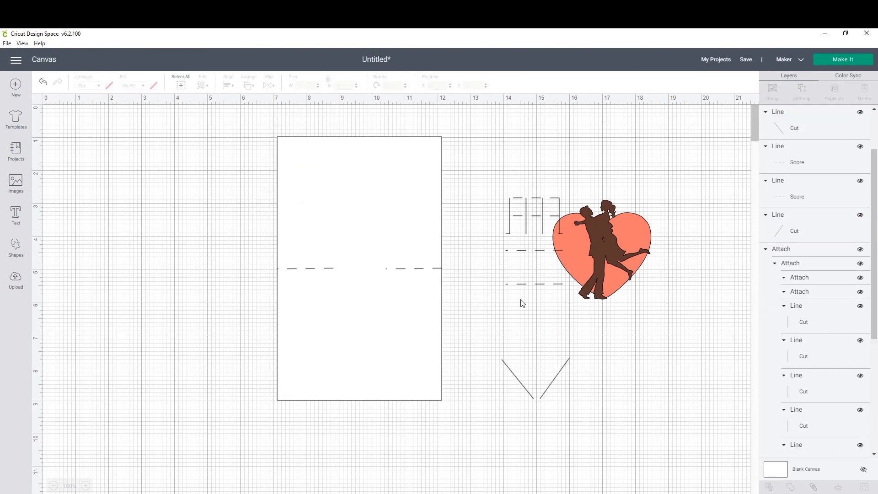
# Move the flap's bottom score line below the angled cut lines, shorten it to 0.10 in, and place it near their lower ends.
pyautogui.click(539, 284)
pyautogui.moveTo(537, 286); pyautogui.dragTo(567, 401)
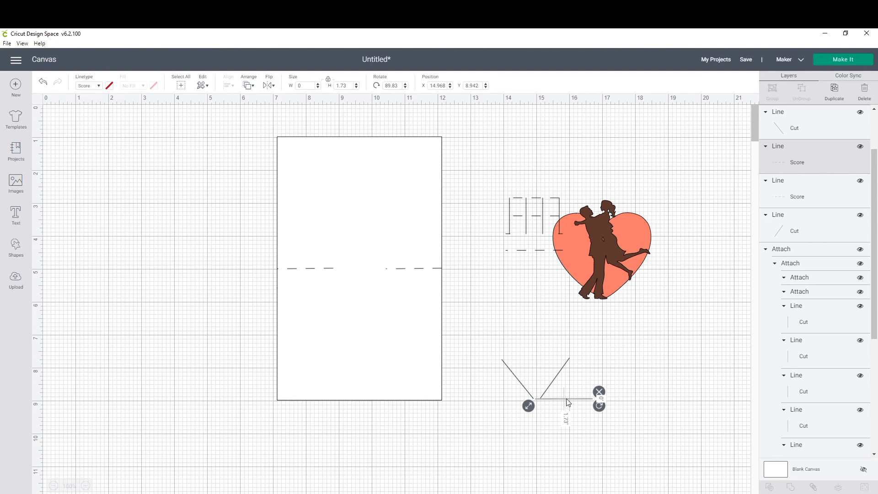
pyautogui.moveTo(565, 404)
pyautogui.mouseDown()
pyautogui.moveTo(544, 421)
pyautogui.moveTo(566, 405)
pyautogui.mouseUp()
pyautogui.click(572, 434)
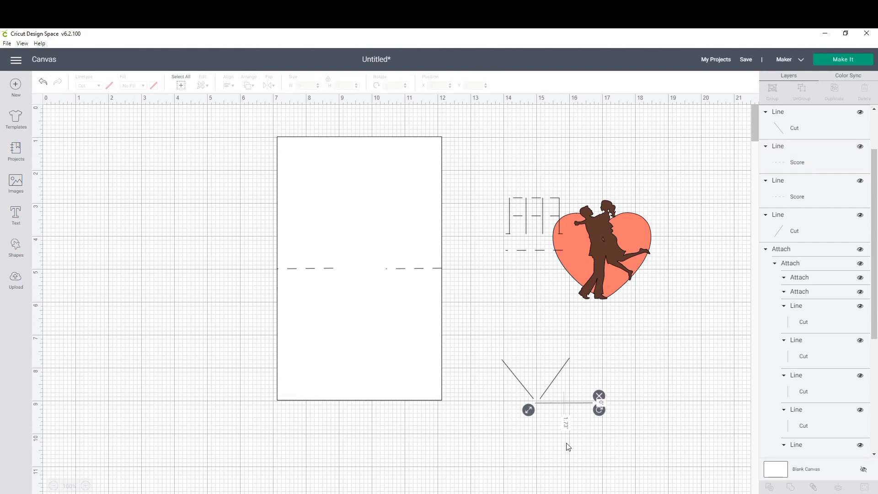
pyautogui.click(556, 403)
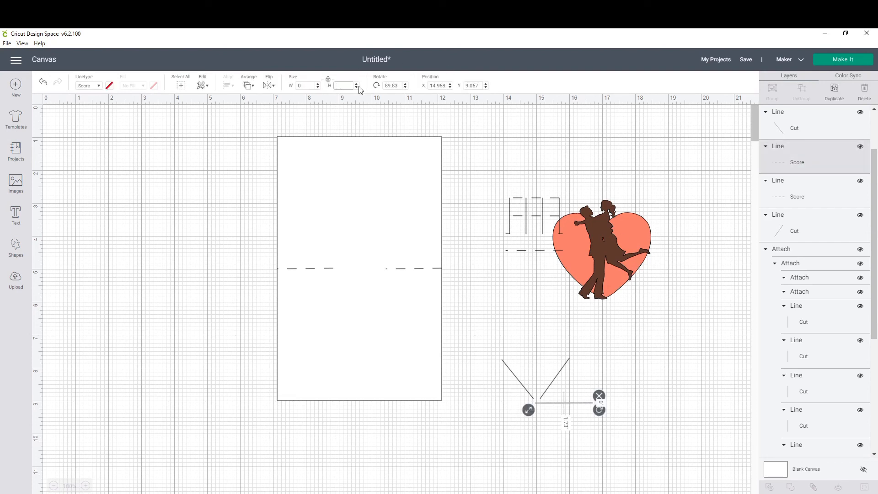
pyautogui.press('Return')
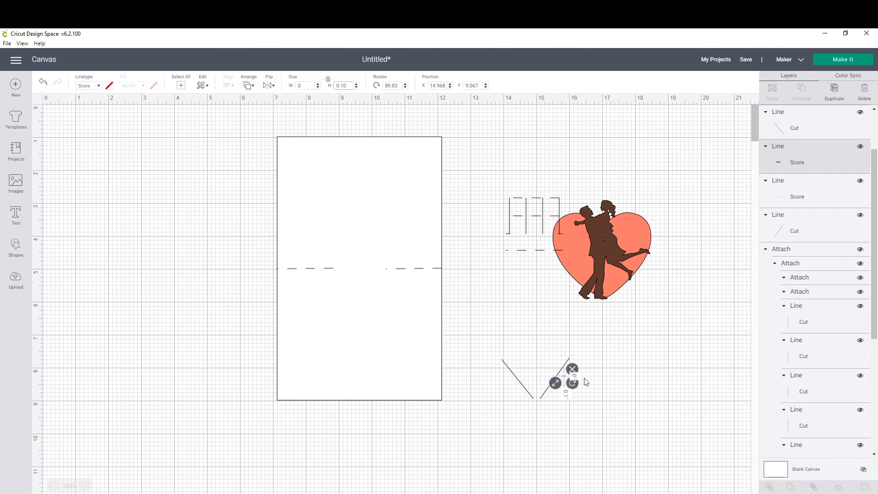
pyautogui.moveTo(565, 377); pyautogui.dragTo(543, 408)
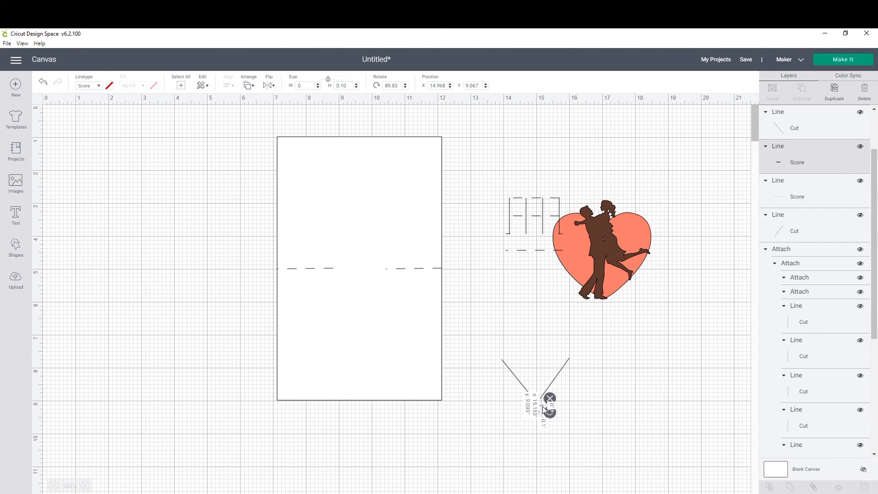
# Attach the two angled cut lines together and bottom-align them with the short score line.
pyautogui.moveTo(490, 347); pyautogui.dragTo(589, 412)
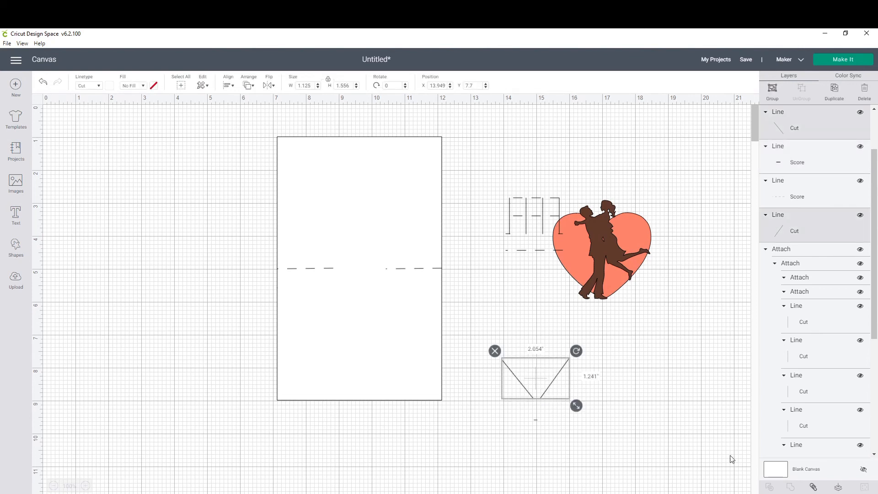
pyautogui.click(814, 487)
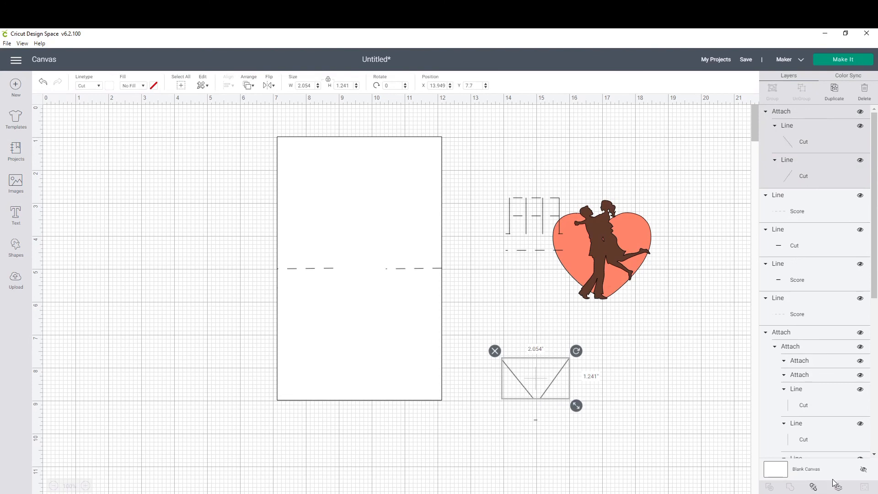
pyautogui.moveTo(491, 329); pyautogui.dragTo(582, 464)
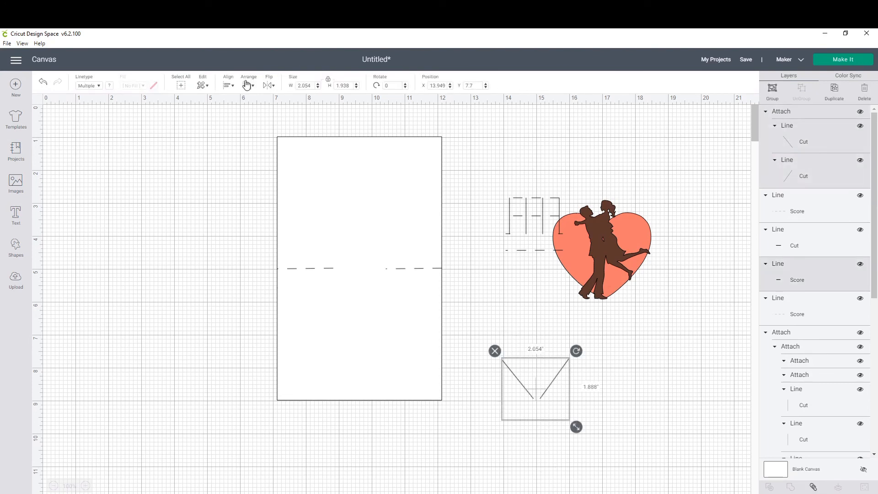
pyautogui.click(227, 85)
pyautogui.click(262, 170)
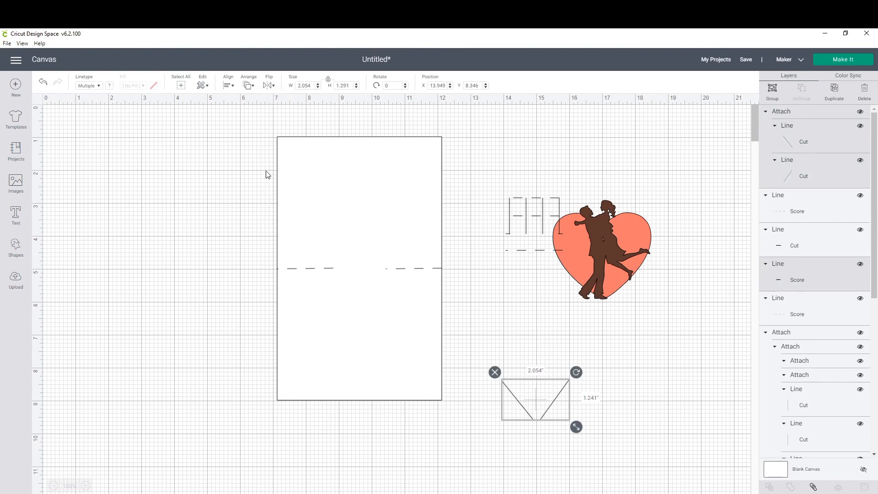
pyautogui.click(691, 354)
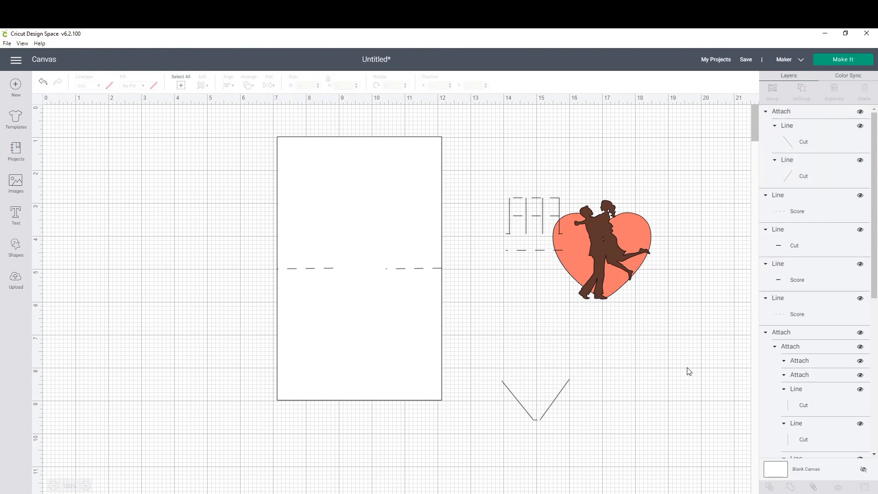
# Set the short score line's length to 0.2 in and bottom-align it with the attached angled cut lines.
pyautogui.click(538, 423)
pyautogui.click(558, 432)
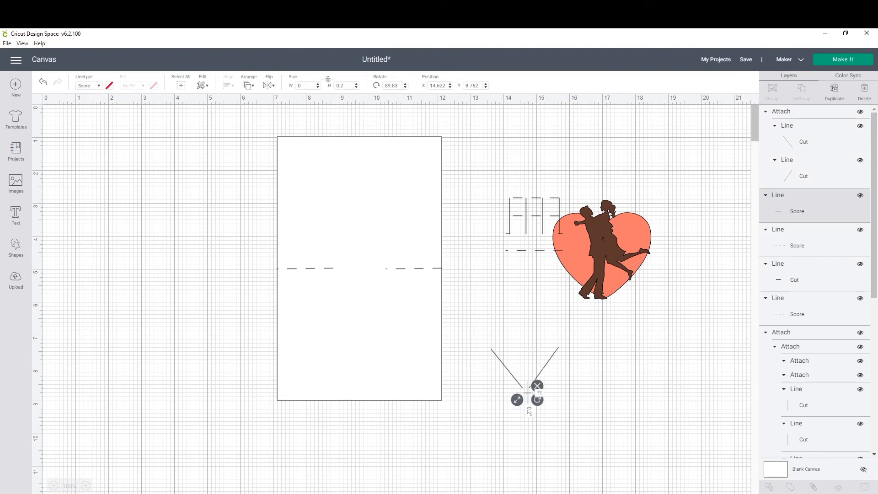
pyautogui.moveTo(551, 402); pyautogui.dragTo(483, 324)
pyautogui.click(228, 85)
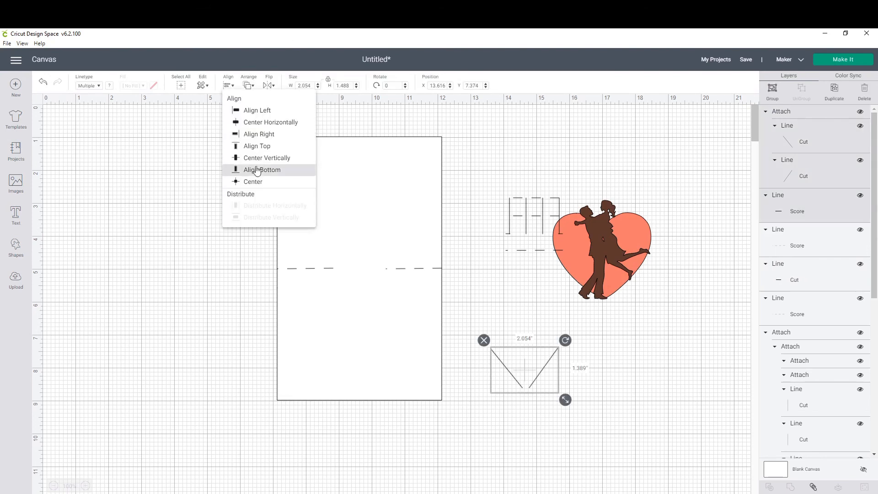
pyautogui.click(257, 169)
pyautogui.click(634, 394)
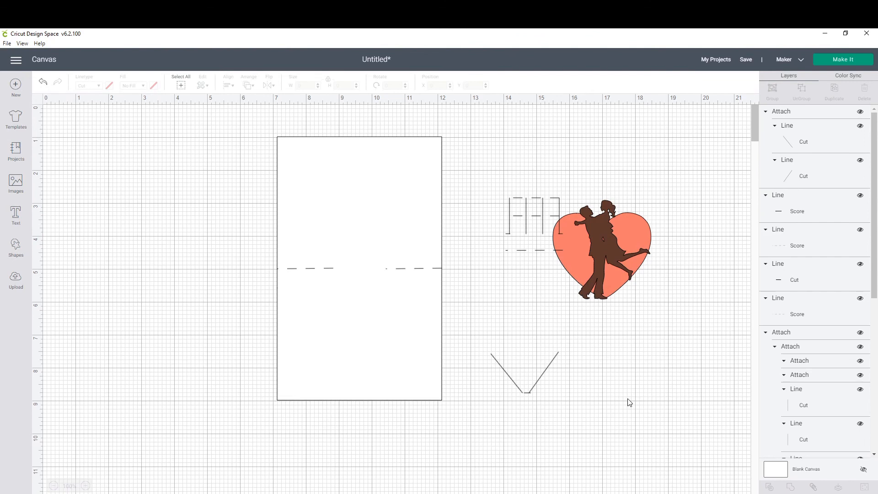
# Place the V shape under the flap's middle score line and move the heart image to about X 16.667 in, Y 1.222 in.
pyautogui.moveTo(492, 336); pyautogui.dragTo(535, 289)
pyautogui.click(642, 350)
pyautogui.moveTo(610, 241); pyautogui.dragTo(650, 185)
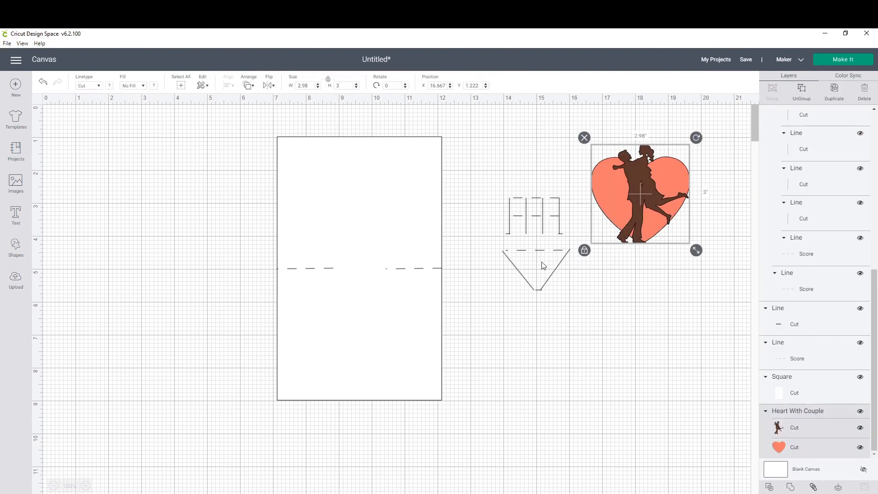
# Detach the V shape's lines, rotate the right cut line to about 29°, and adjust the left one against the flap's score line.
pyautogui.click(543, 264)
pyautogui.click(813, 486)
pyautogui.click(536, 269)
pyautogui.click(813, 487)
pyautogui.click(559, 264)
pyautogui.moveTo(580, 250); pyautogui.dragTo(575, 243)
pyautogui.moveTo(546, 289); pyautogui.dragTo(546, 287)
pyautogui.moveTo(573, 240); pyautogui.dragTo(556, 267)
pyautogui.click(508, 260)
pyautogui.click(510, 264)
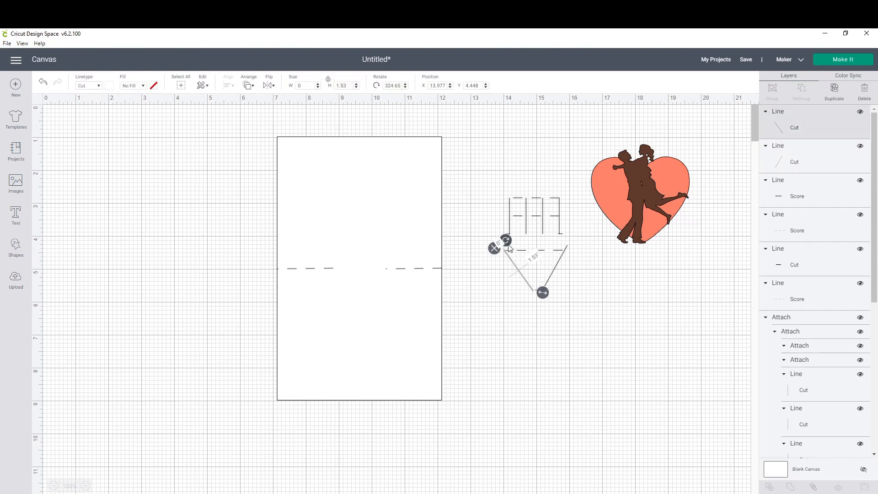
# Bottom-align the left angled cut line and the short score line so their ends meet.
pyautogui.click(514, 318)
pyautogui.moveTo(545, 310); pyautogui.dragTo(502, 247)
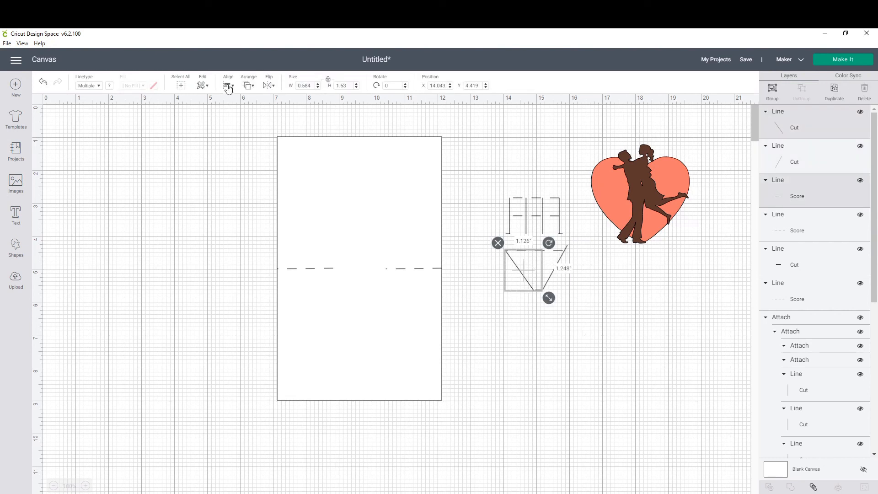
pyautogui.click(505, 294)
pyautogui.click(538, 292)
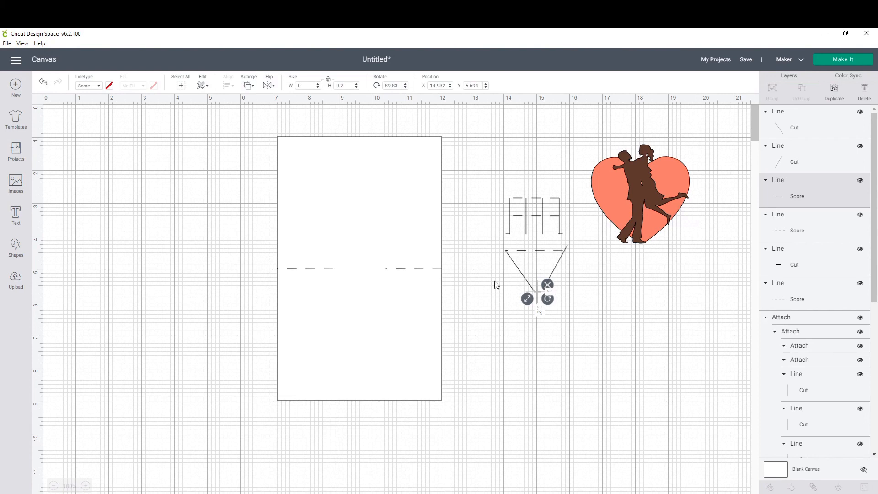
pyautogui.moveTo(500, 252); pyautogui.dragTo(542, 314)
pyautogui.click(229, 86)
pyautogui.click(242, 170)
pyautogui.click(611, 341)
# Move the right angled cut line to about X 15.129 in, Y 4.348 in so it meets the short score line.
pyautogui.moveTo(527, 271); pyautogui.dragTo(539, 309)
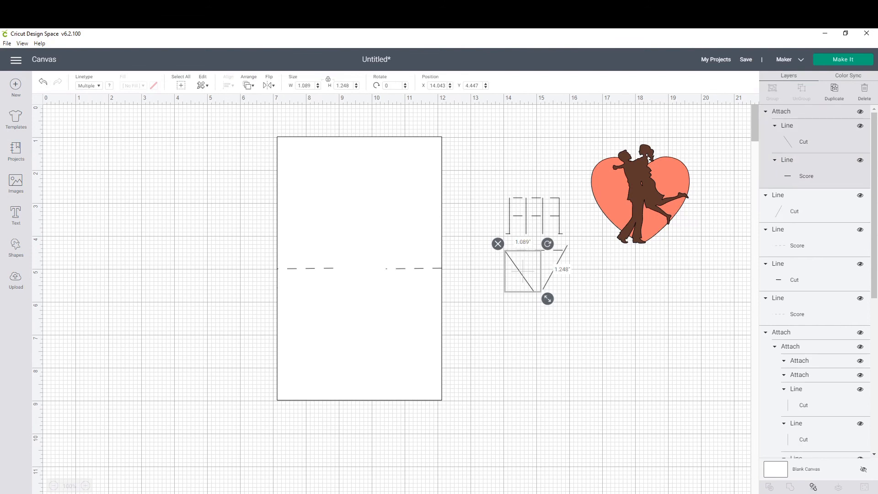
pyautogui.click(553, 311)
pyautogui.moveTo(504, 261); pyautogui.dragTo(561, 303)
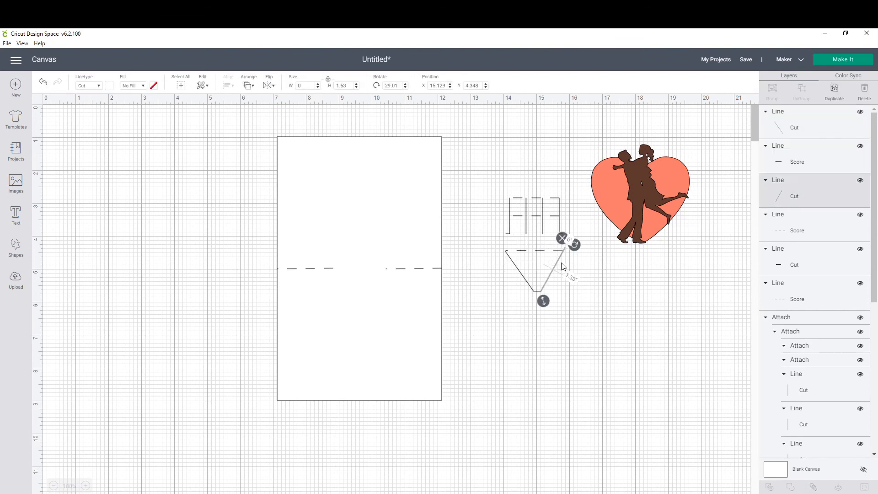
# Bottom-align the two angled cut lines with the short score line between their lower ends.
pyautogui.click(515, 265)
pyautogui.click(555, 268)
pyautogui.moveTo(507, 262); pyautogui.dragTo(574, 305)
pyautogui.click(562, 329)
pyautogui.click(544, 285)
pyautogui.click(639, 313)
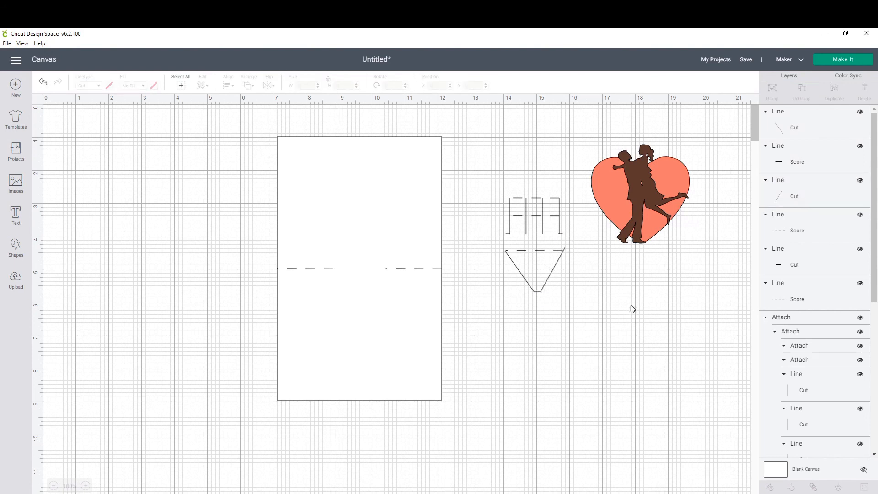
pyautogui.moveTo(553, 271); pyautogui.dragTo(569, 309)
pyautogui.click(552, 289)
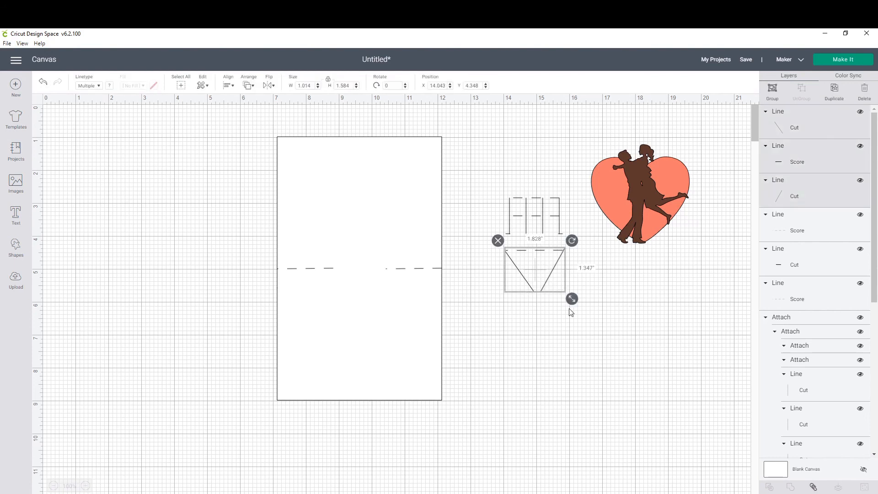
pyautogui.click(228, 86)
pyautogui.click(255, 170)
pyautogui.click(517, 268)
pyautogui.click(554, 268)
pyautogui.click(627, 314)
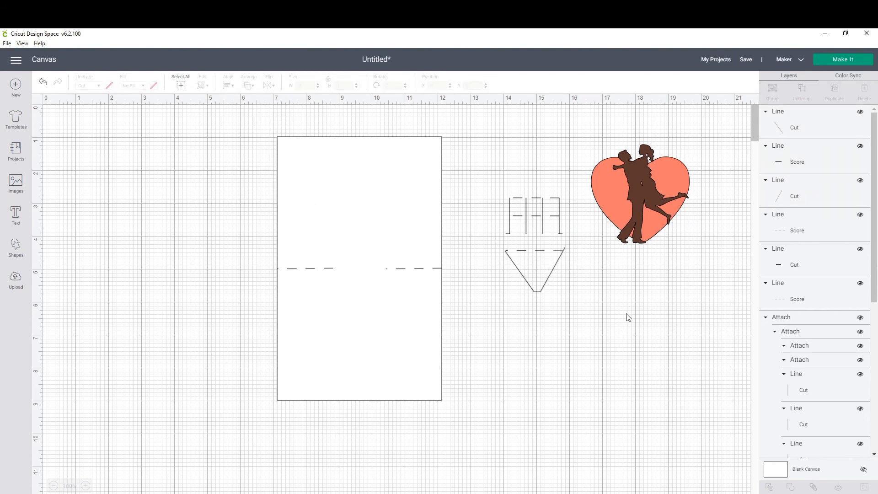
# Bottom-align the V shape's two angled cut lines and short score line again, and attach them together.
pyautogui.moveTo(493, 257); pyautogui.dragTo(573, 304)
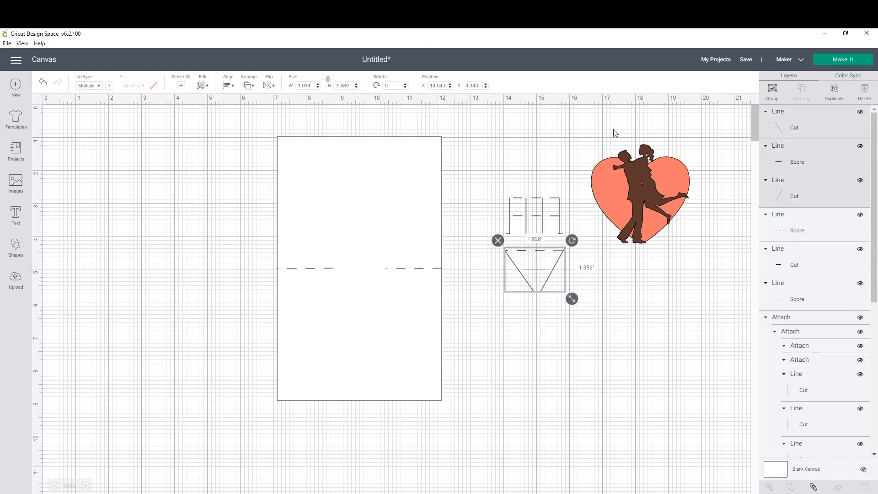
pyautogui.click(225, 85)
pyautogui.click(255, 169)
pyautogui.click(812, 486)
# Top-align the attached V shape with the dashed score line across its upper edge and attach the two.
pyautogui.moveTo(498, 244); pyautogui.dragTo(596, 311)
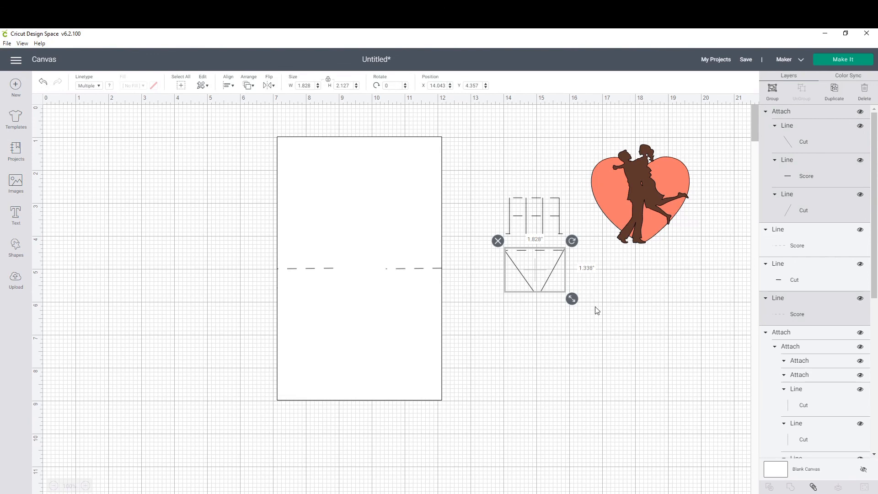
pyautogui.click(501, 262)
pyautogui.moveTo(494, 238); pyautogui.dragTo(575, 313)
pyautogui.click(228, 86)
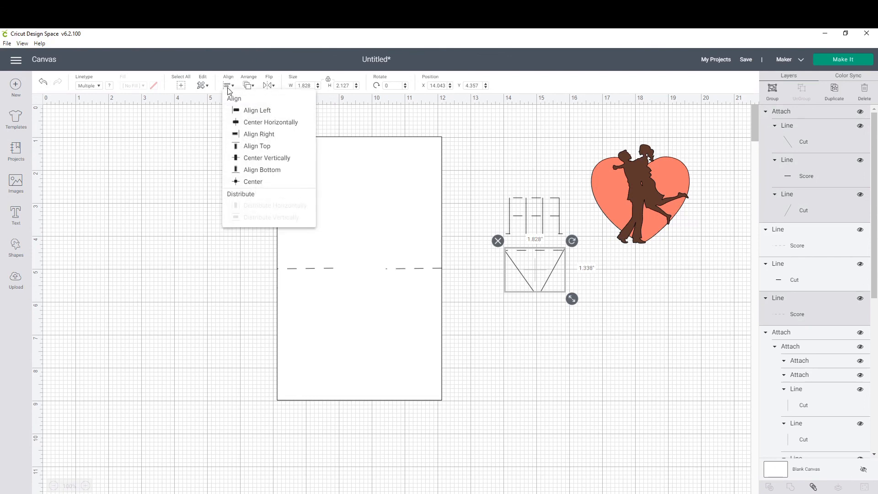
pyautogui.click(251, 146)
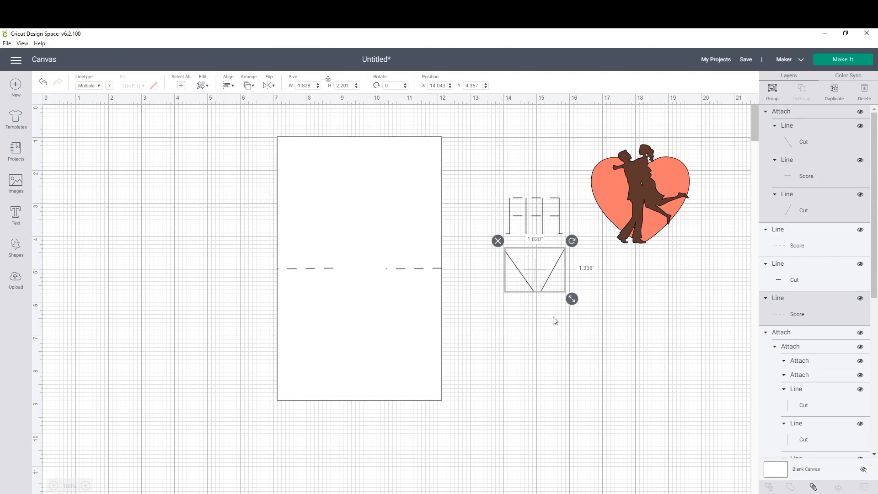
pyautogui.click(603, 277)
pyautogui.moveTo(495, 239); pyautogui.dragTo(575, 313)
pyautogui.click(815, 487)
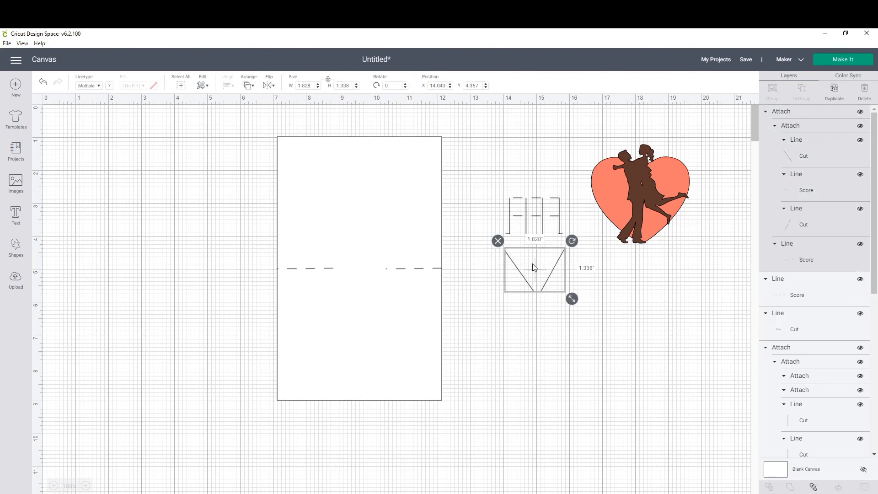
# Move the V shape up against the flap at about X 13.988 in, Y 3.926 in and detach its lines.
pyautogui.moveTo(534, 268)
pyautogui.mouseDown()
pyautogui.moveTo(522, 310)
pyautogui.moveTo(546, 279)
pyautogui.moveTo(537, 261)
pyautogui.mouseUp()
pyautogui.click(571, 326)
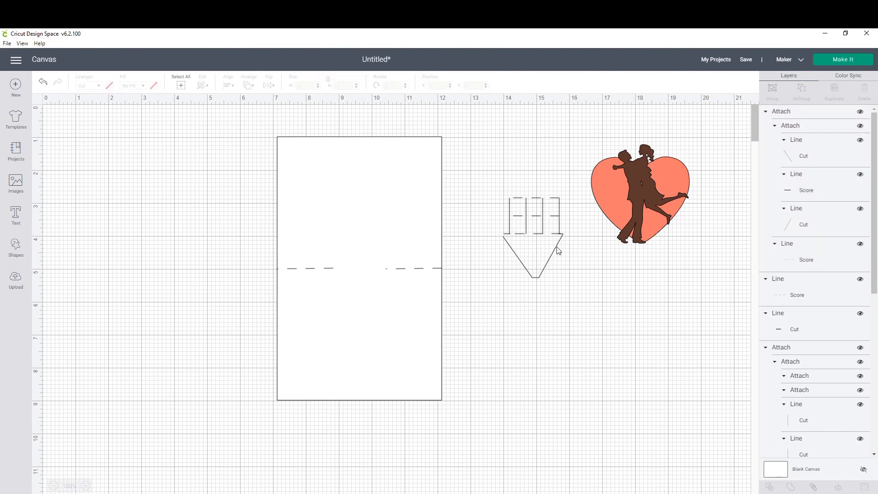
pyautogui.click(503, 241)
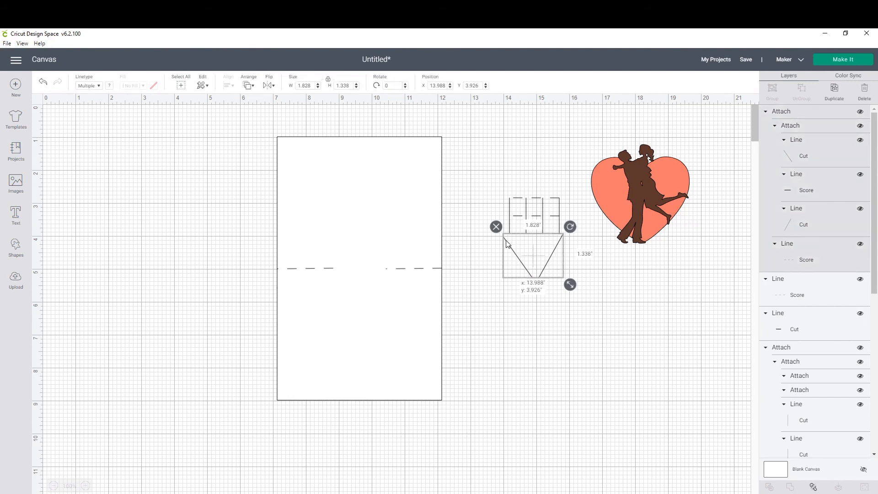
pyautogui.click(817, 490)
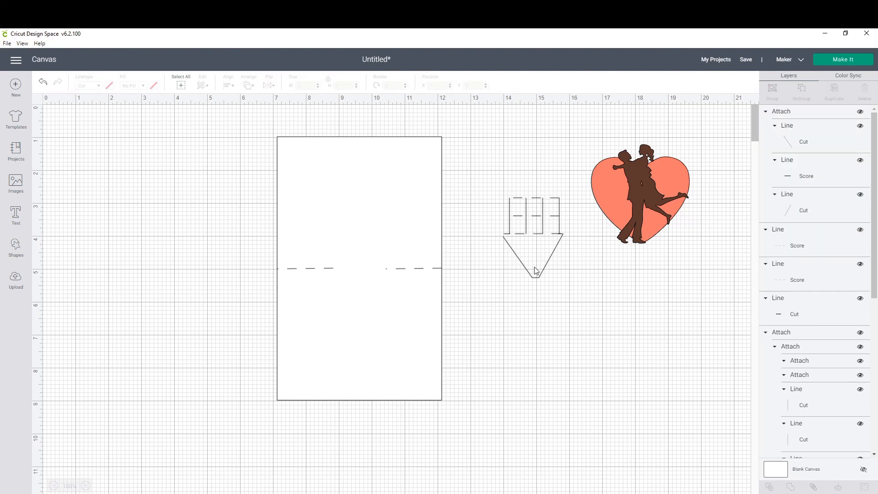
pyautogui.click(520, 262)
pyautogui.click(816, 491)
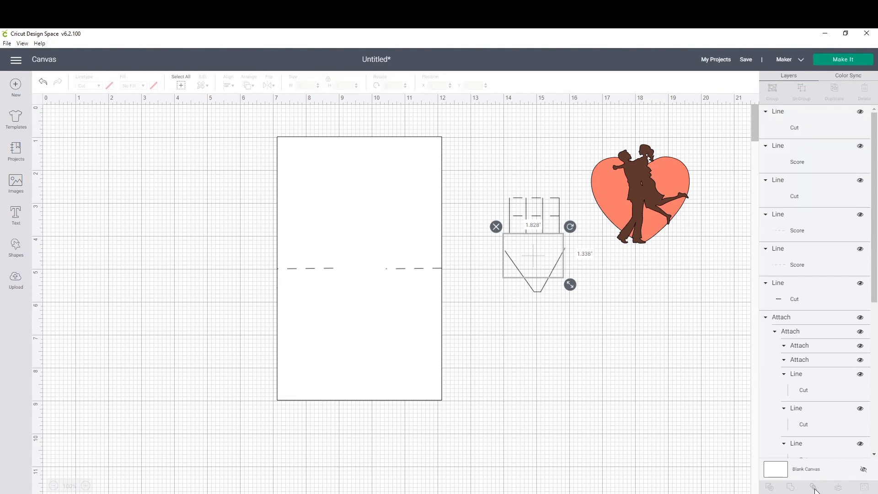
# Shift the left angled cut line to about X 14.01 in to meet the flap's lower score line, and attach the V lines to the flap.
pyautogui.click(521, 263)
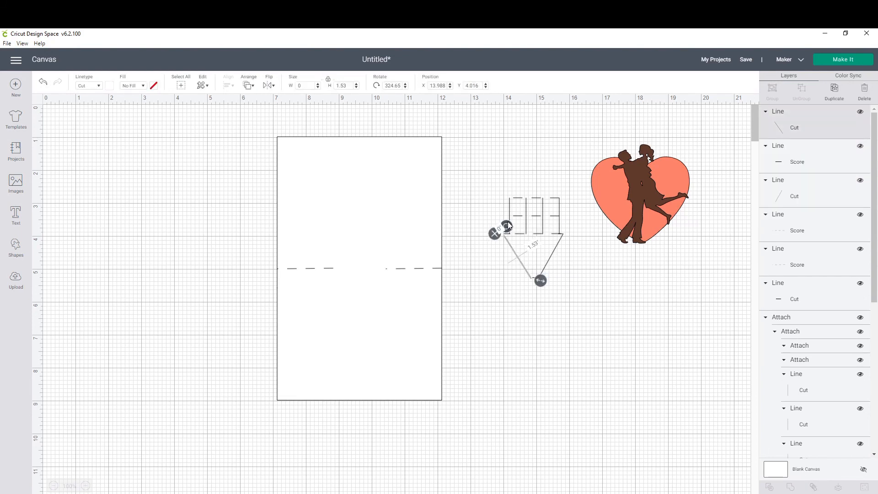
pyautogui.moveTo(513, 254); pyautogui.dragTo(512, 249)
pyautogui.click(536, 305)
pyautogui.click(536, 279)
pyautogui.click(515, 290)
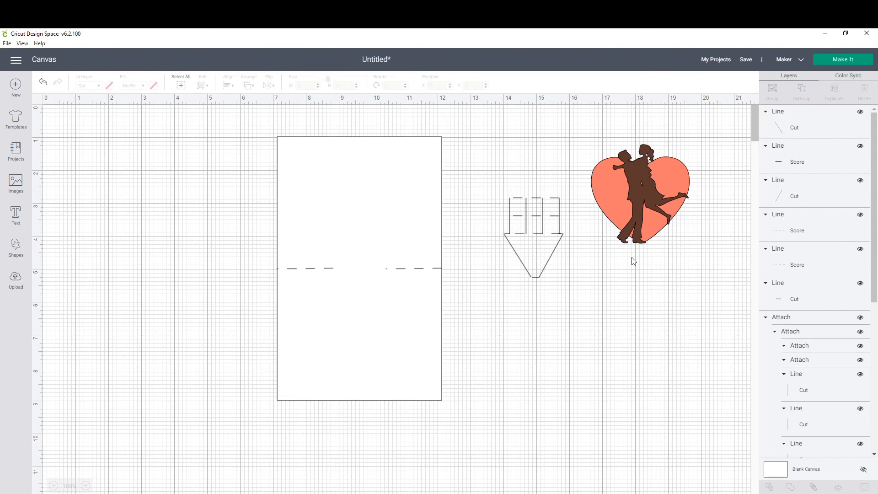
pyautogui.moveTo(483, 218); pyautogui.dragTo(583, 313)
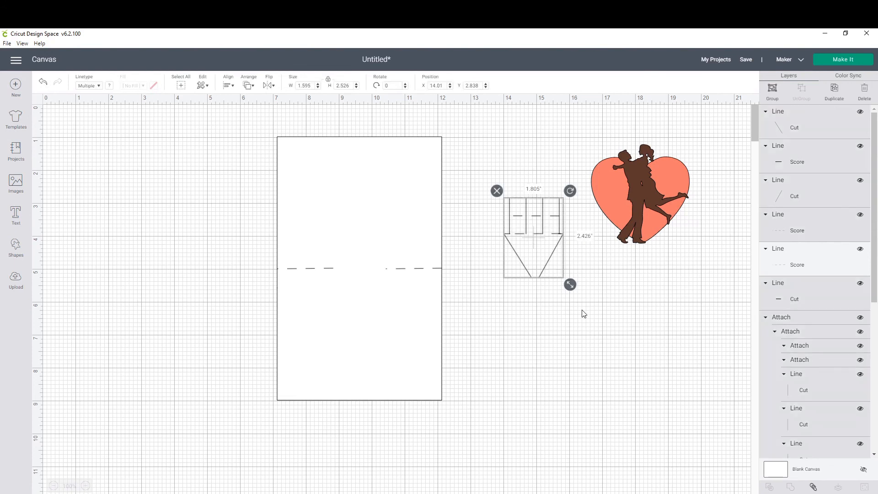
pyautogui.click(814, 487)
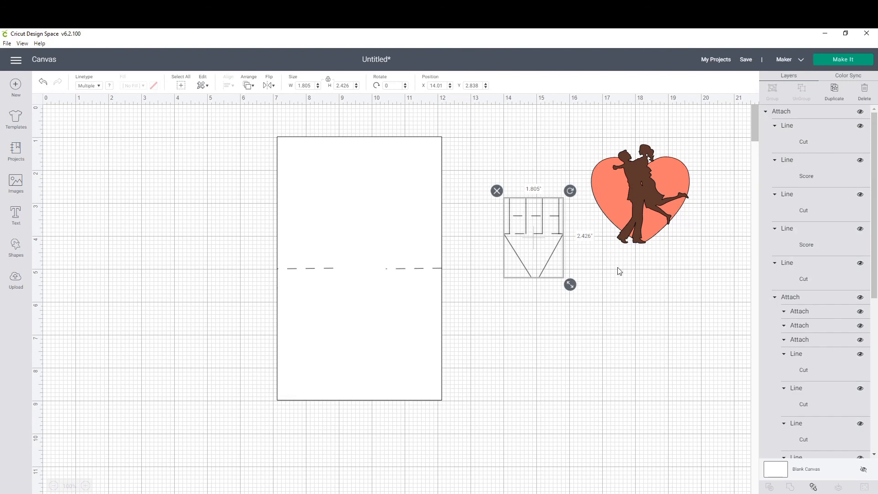
# Place the heart-with-couple image over the flap at about X 13.458 in, Y 2.292 in and adjust the flap's position within the heart.
pyautogui.moveTo(643, 185); pyautogui.dragTo(539, 221)
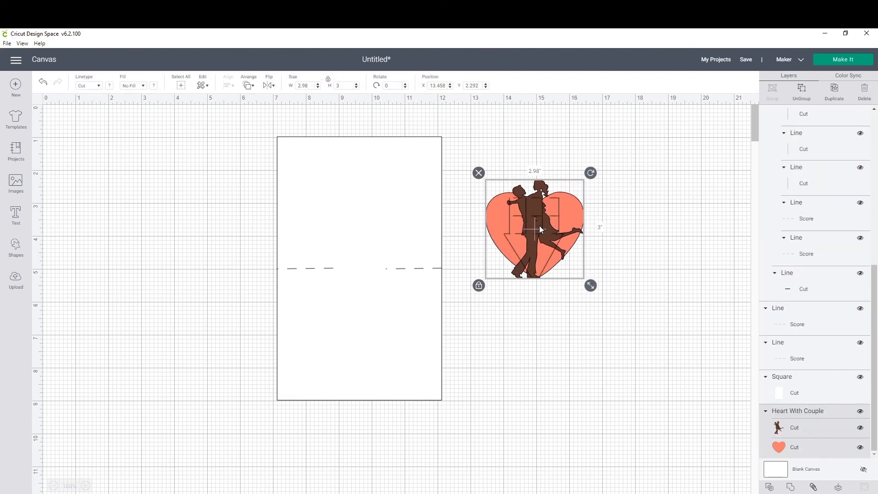
pyautogui.click(539, 224)
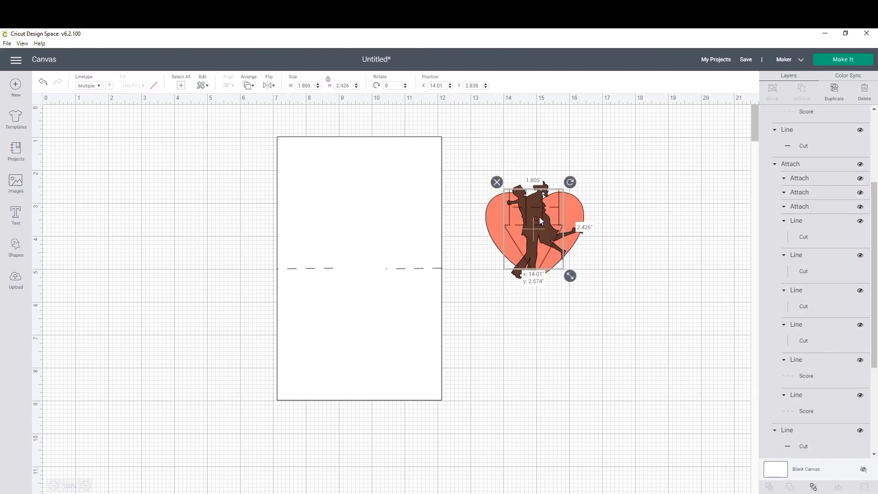
pyautogui.click(631, 257)
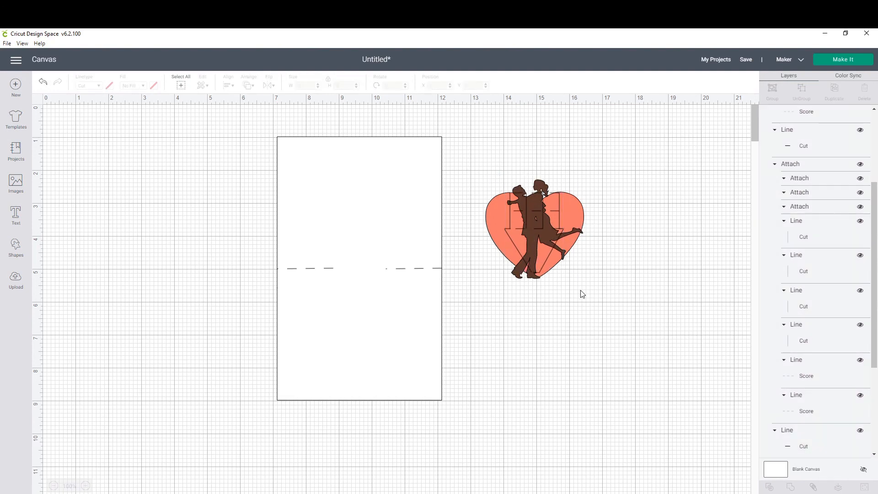
pyautogui.moveTo(532, 230); pyautogui.dragTo(535, 236)
pyautogui.click(586, 361)
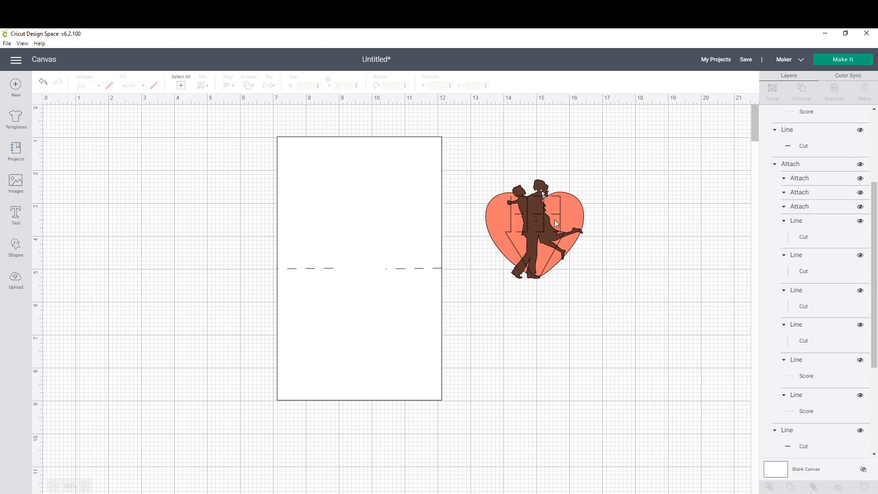
# Move the flap onto the card's centre score line at about X 8.802 in, Y 3.88 in and attach all card pieces together.
pyautogui.moveTo(538, 232); pyautogui.dragTo(370, 267)
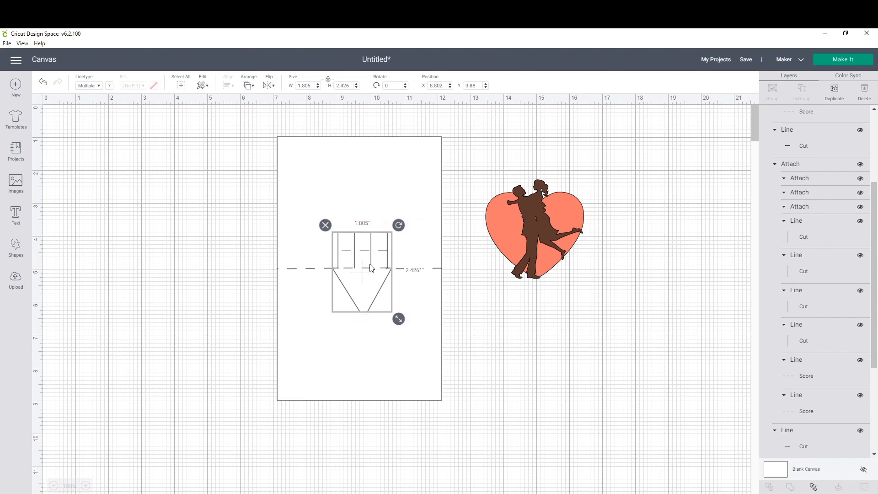
pyautogui.click(506, 327)
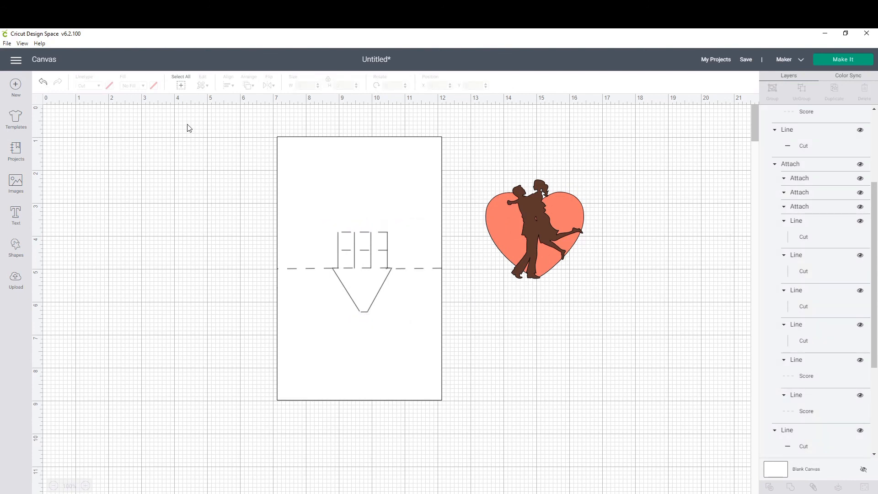
pyautogui.moveTo(187, 124); pyautogui.dragTo(470, 440)
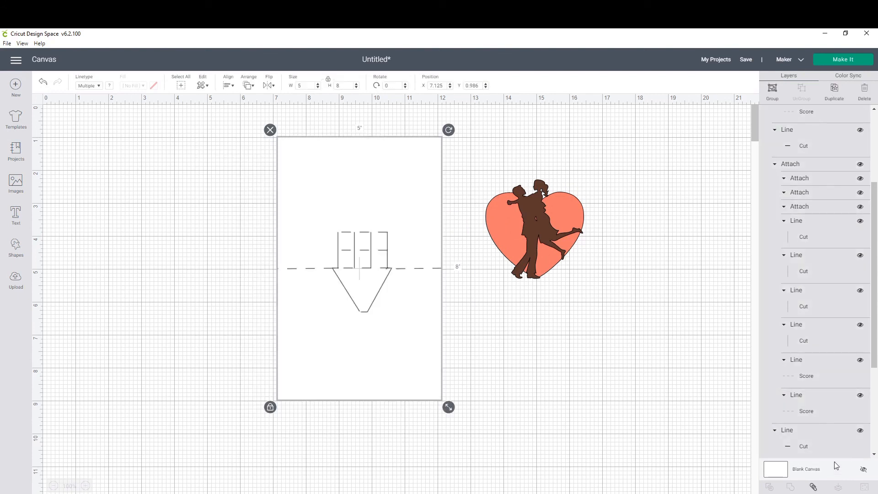
pyautogui.click(813, 487)
pyautogui.click(622, 371)
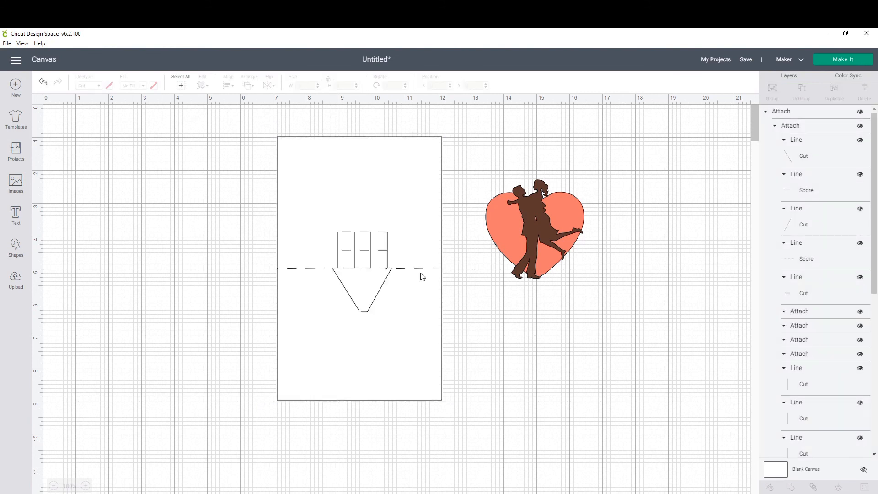